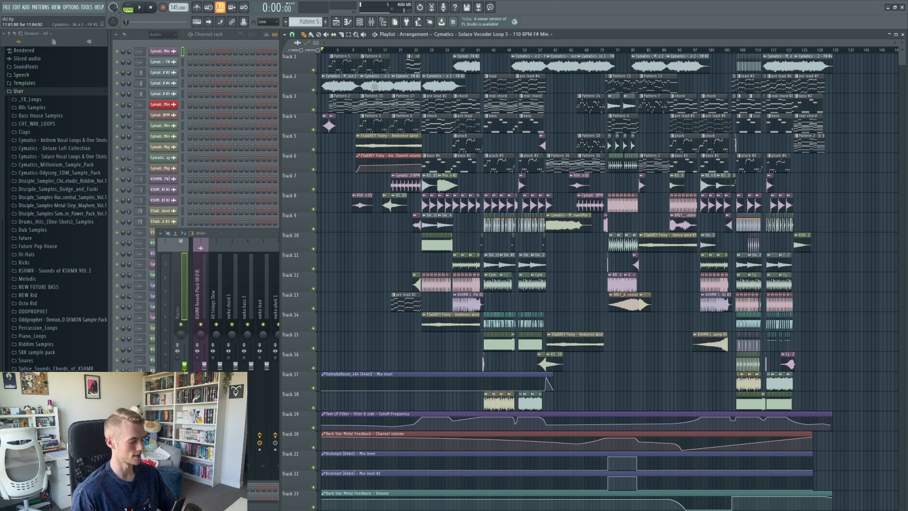
- Save the project
key("ctrl+s")
scroll(525, 142, "up", 1)
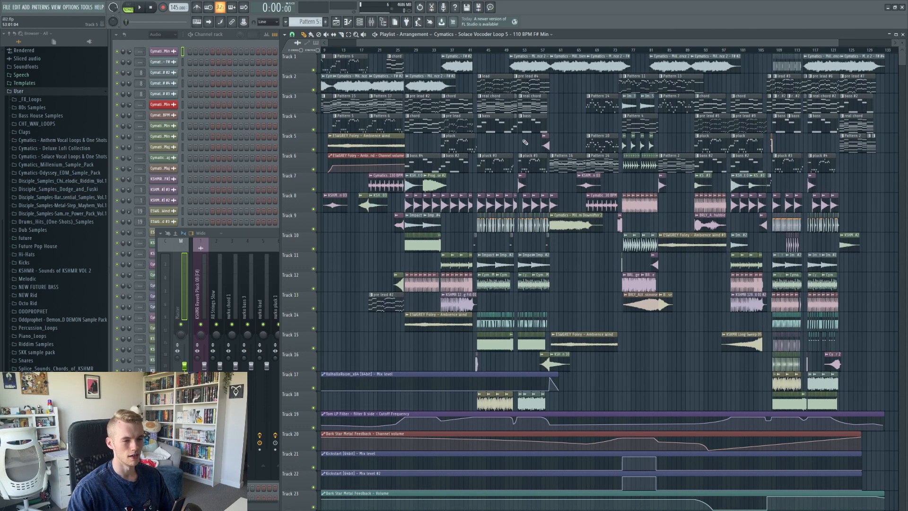
left_click_drag(522, 44, 386, 60)
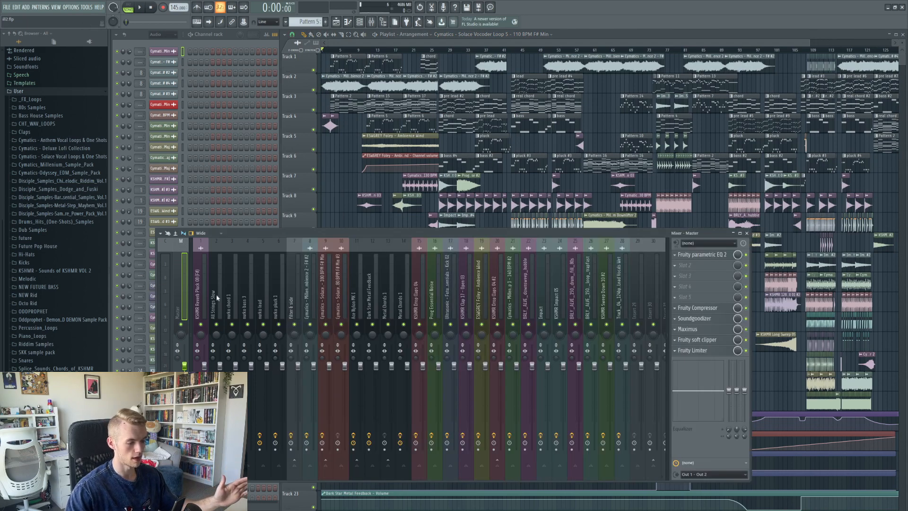
- Show the mixer and examine the curve of the Master track's Fruity parametric EQ 2
key("F9")
left_click(717, 255)
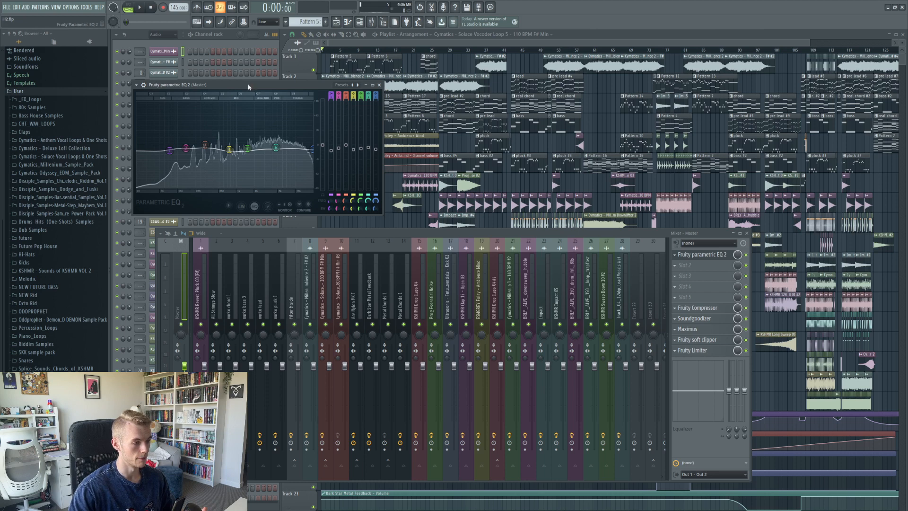
left_click_drag(248, 87, 266, 73)
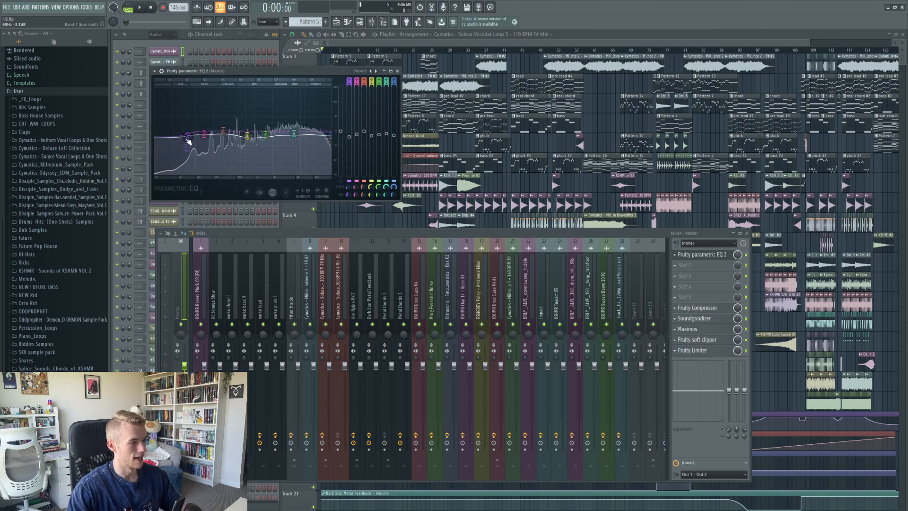
left_click(397, 71)
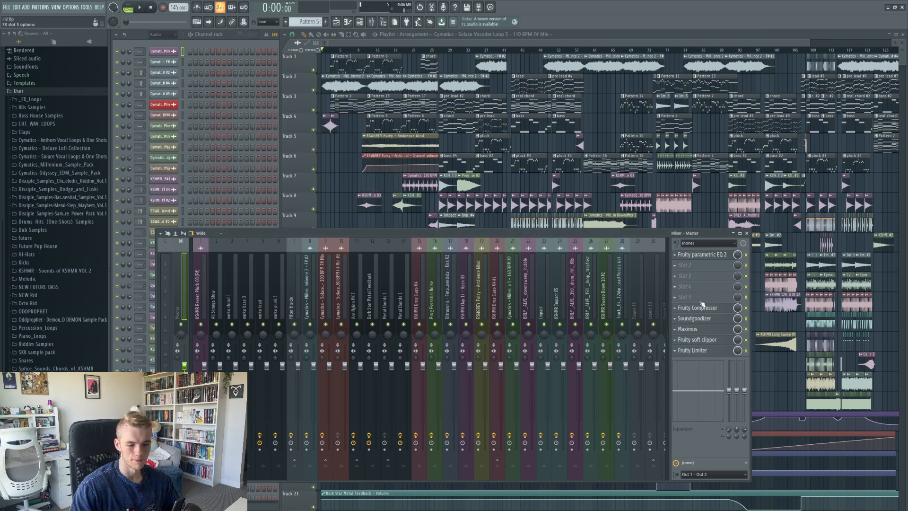
- Load the Default preset in the Master track's Fruity Compressor and inspect the Soundgoodizer on the same track
left_click(704, 309)
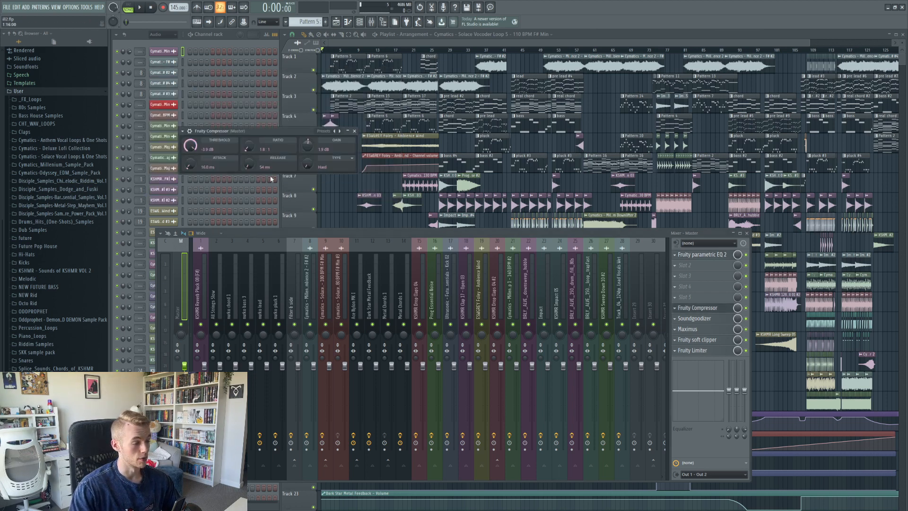
left_click(184, 132)
mouse_move(197, 160)
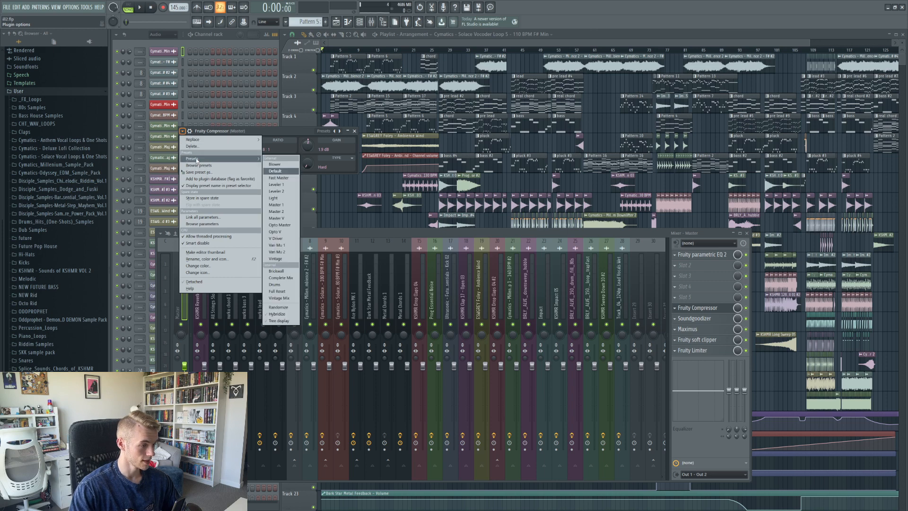
left_click(276, 171)
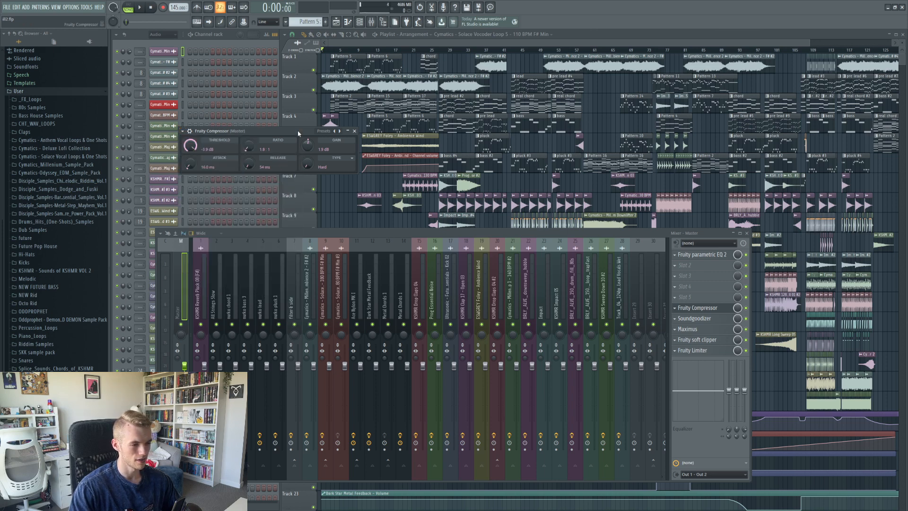
left_click(354, 131)
left_click(700, 319)
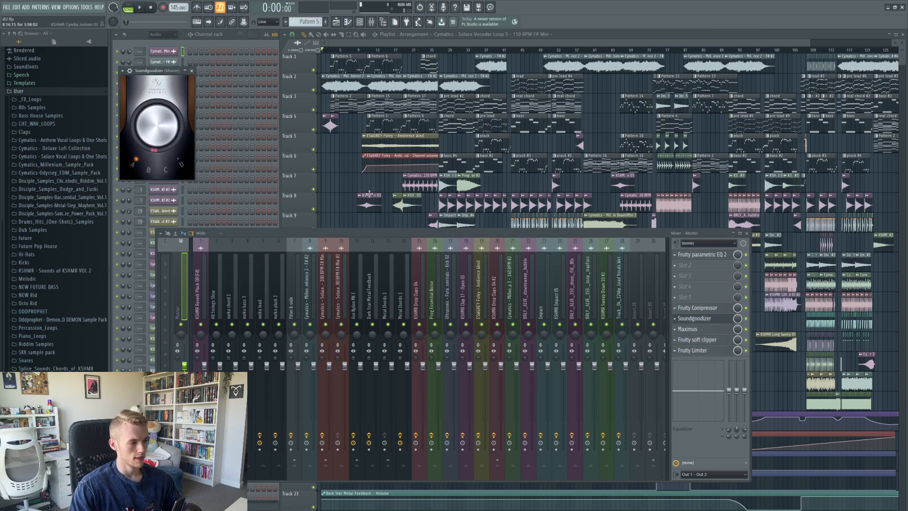
left_click(192, 70)
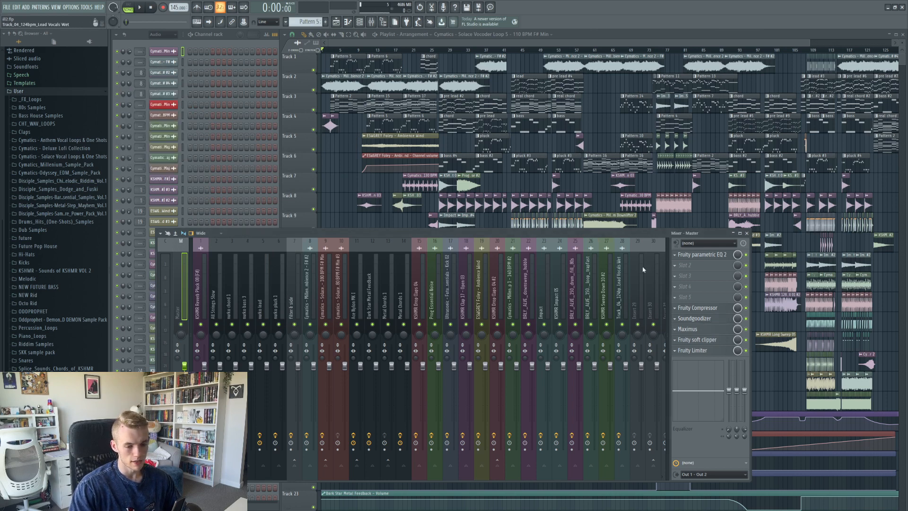
- Adjust the soft saturation threshold of the MASTER band in the Master track's Maximus and save the project
left_click(701, 329)
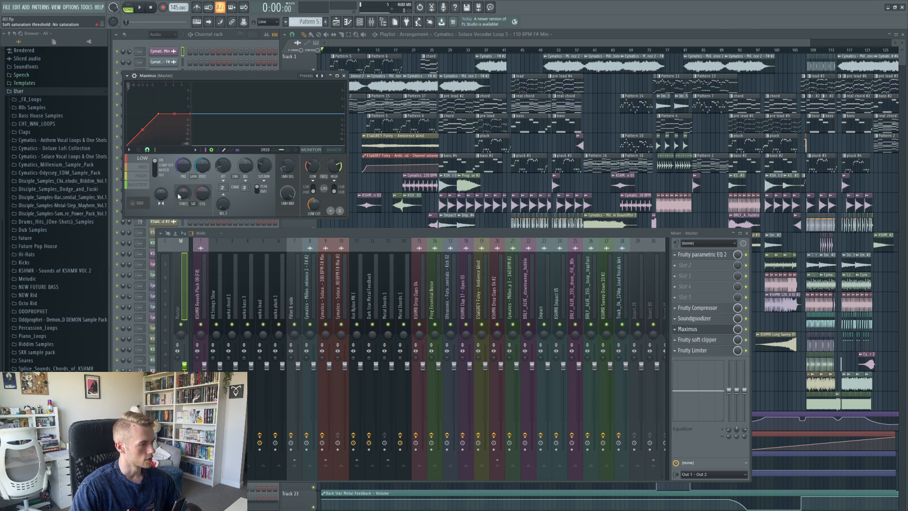
left_click(142, 186)
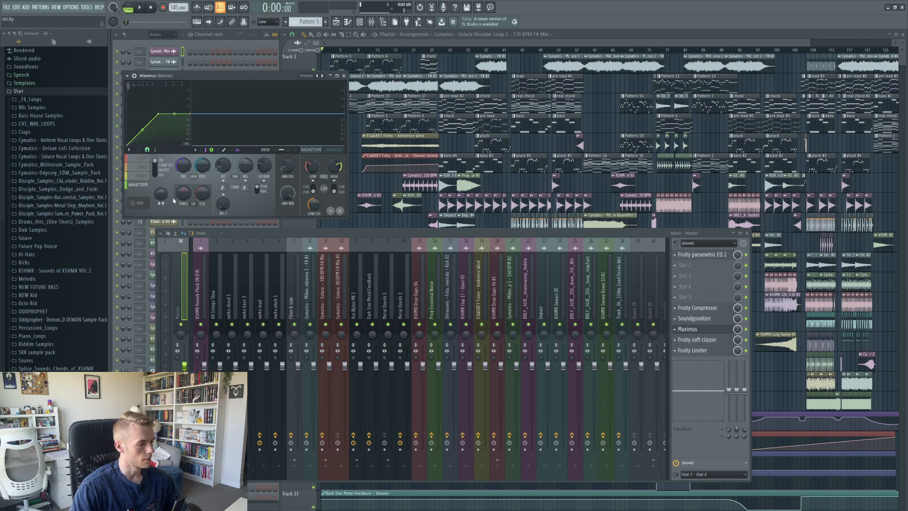
left_click_drag(186, 198, 186, 196)
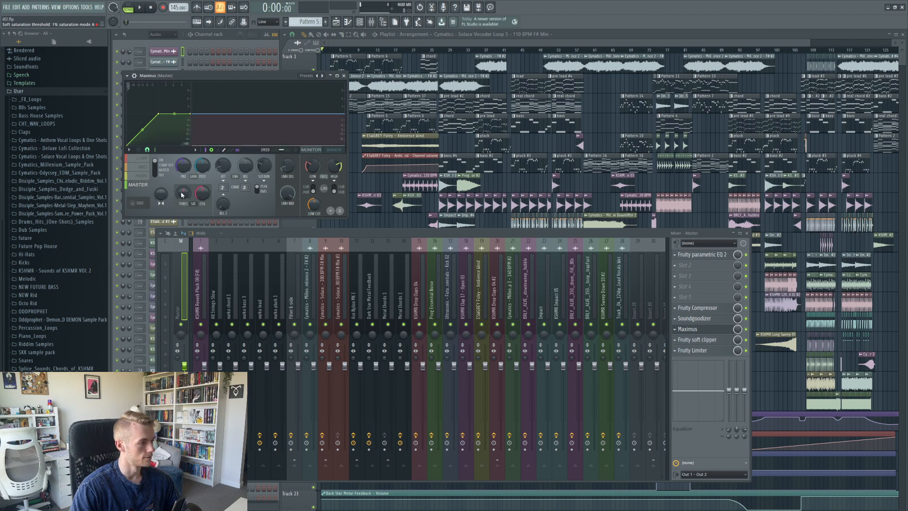
left_click_drag(185, 194, 185, 195)
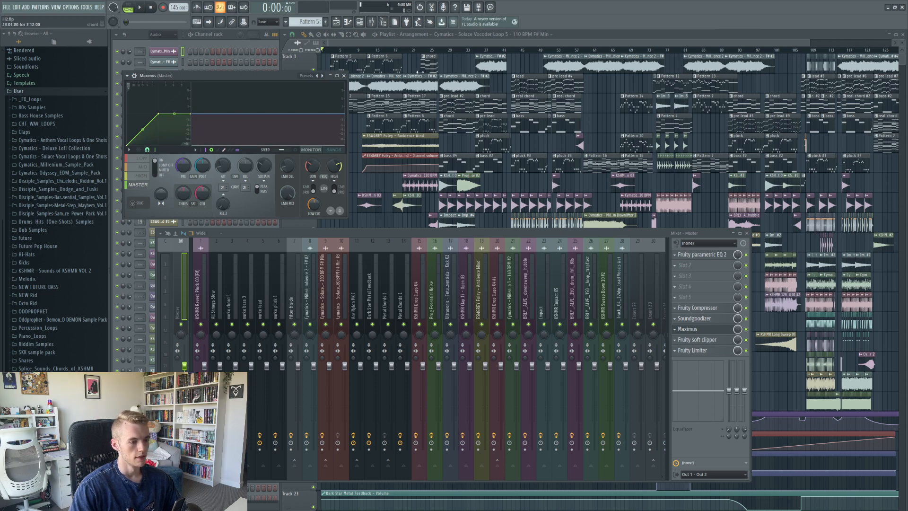
left_click(344, 75)
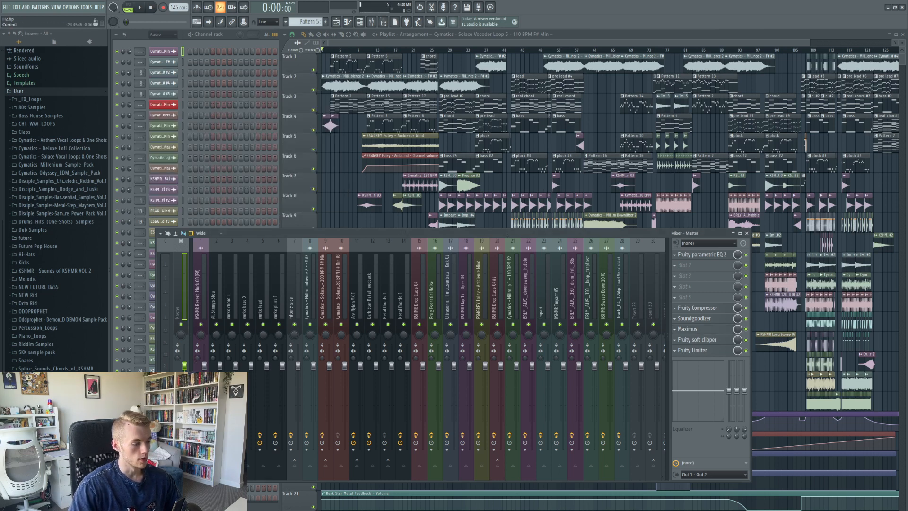
left_click_drag(185, 366, 184, 362)
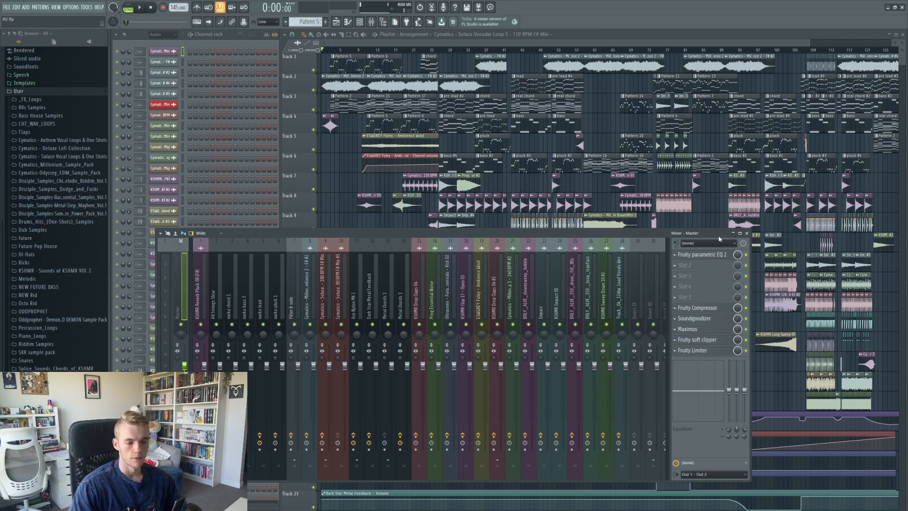
key("ctrl+s")
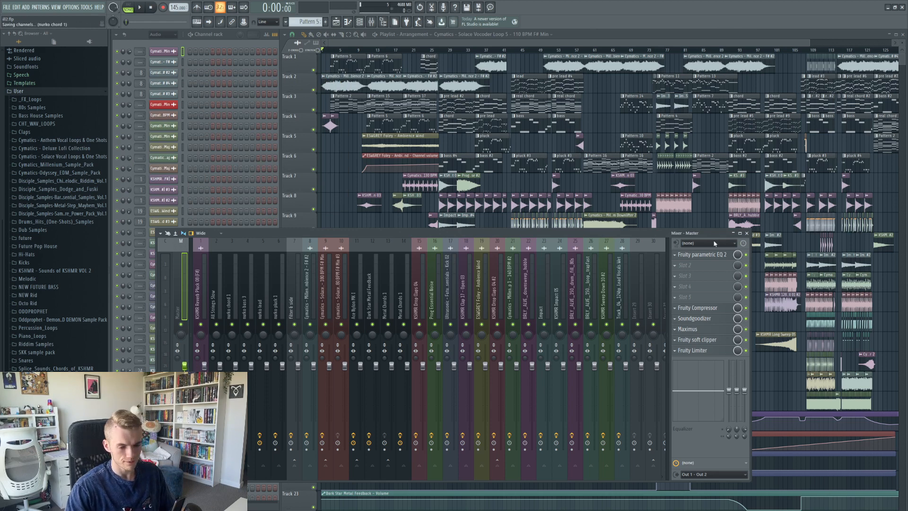
- Inspect the Master track's Fruity soft clipper and Fruity Limiter settings, and save the project
left_click(717, 342)
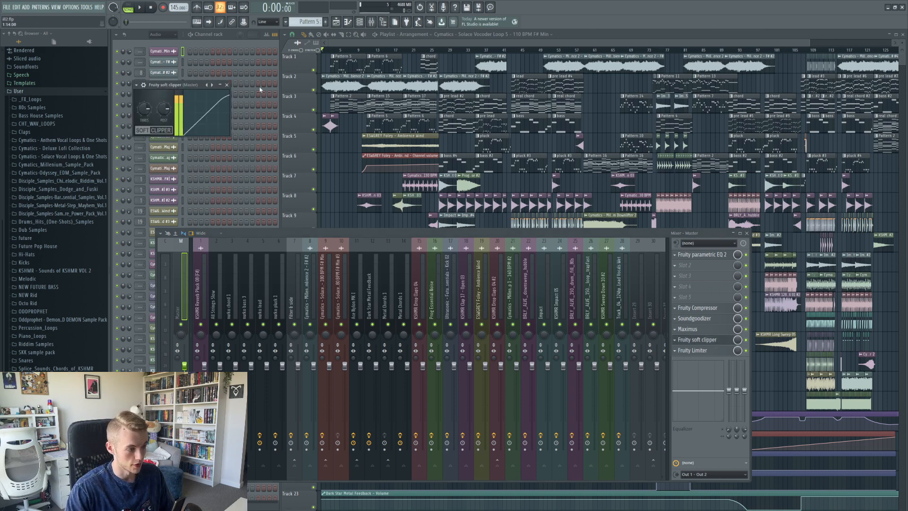
left_click(227, 84)
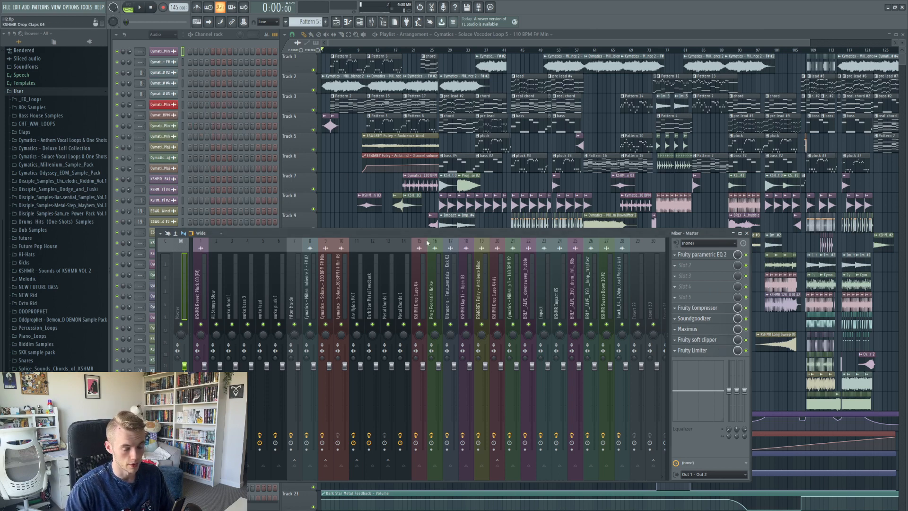
left_click(700, 353)
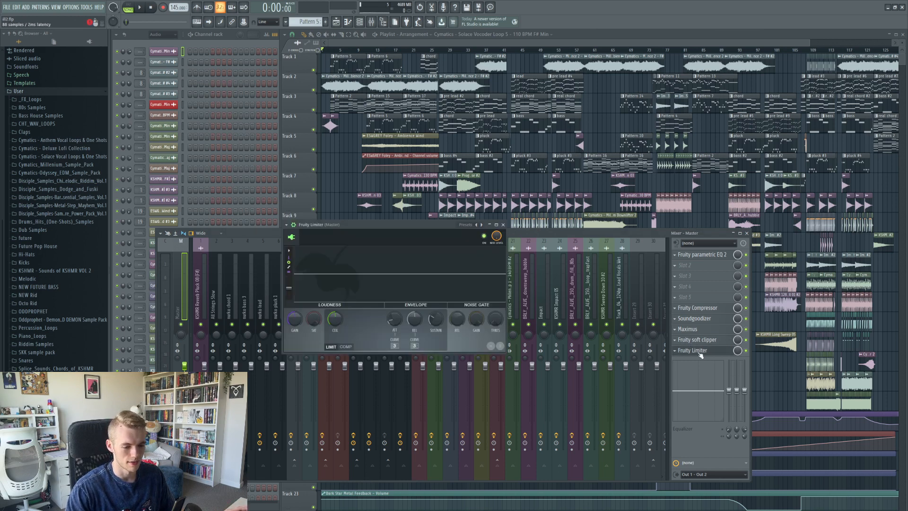
left_click(505, 227)
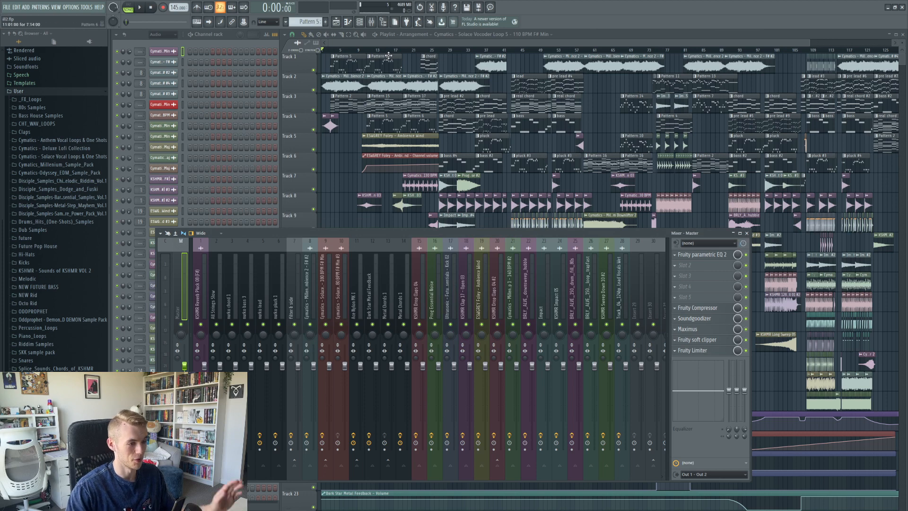
key("ctrl+s")
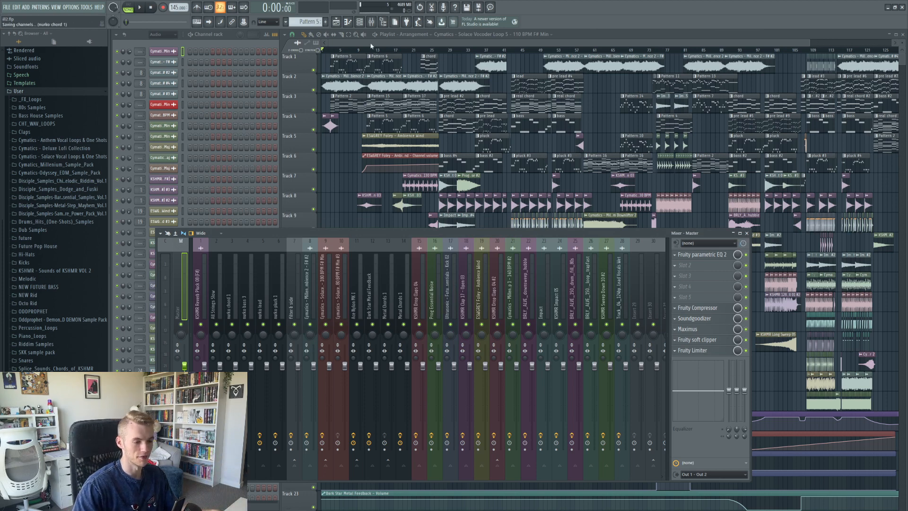
- Examine the channel settings of the Cymatics Millenium Ambience 2 audio clip at the start of Track 2
left_click(356, 53)
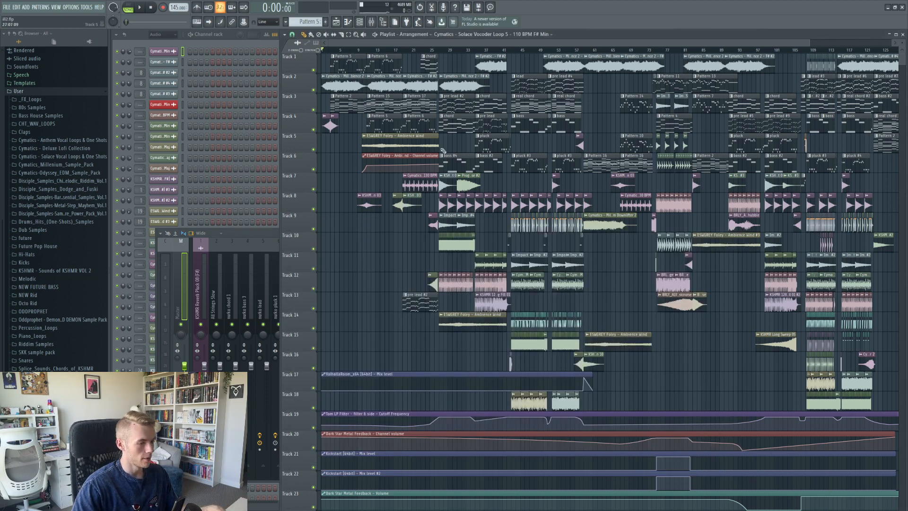
scroll(430, 55, "up", 3)
left_click_drag(431, 43, 282, 41)
double_click(378, 85)
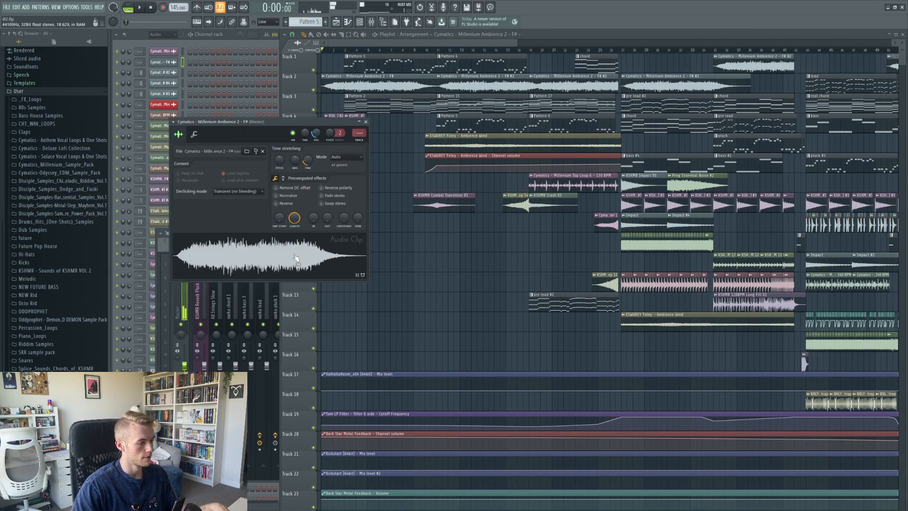
left_click(367, 122)
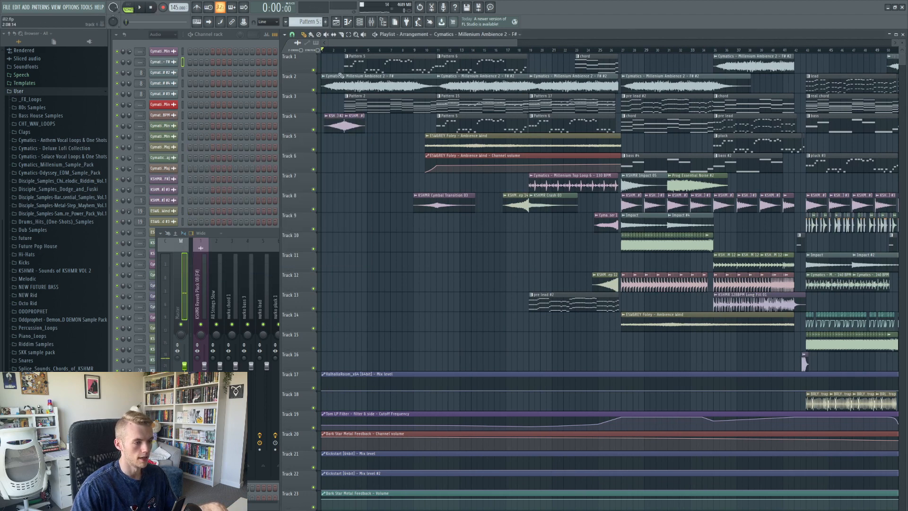
scroll(341, 76, "up", 2)
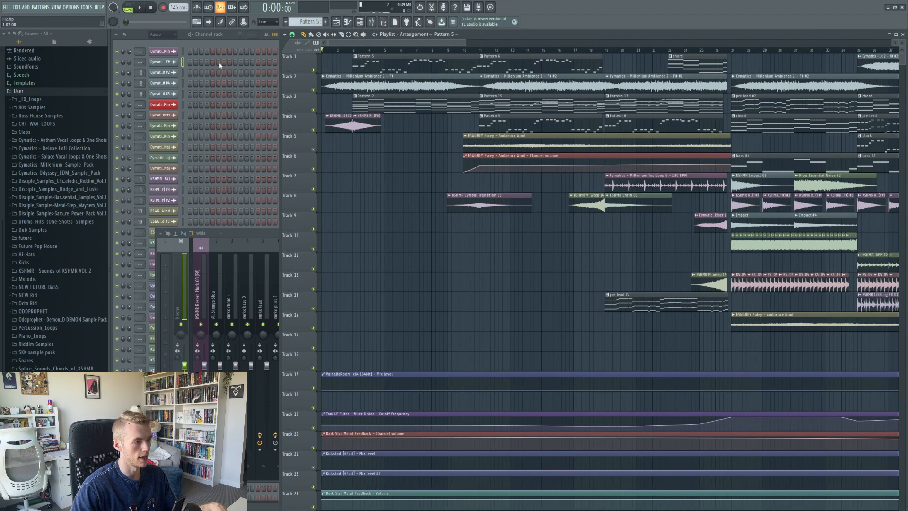
- Switch the channel rack filter from Audio to All channels
left_click(185, 45)
scroll(195, 198, "down", 8)
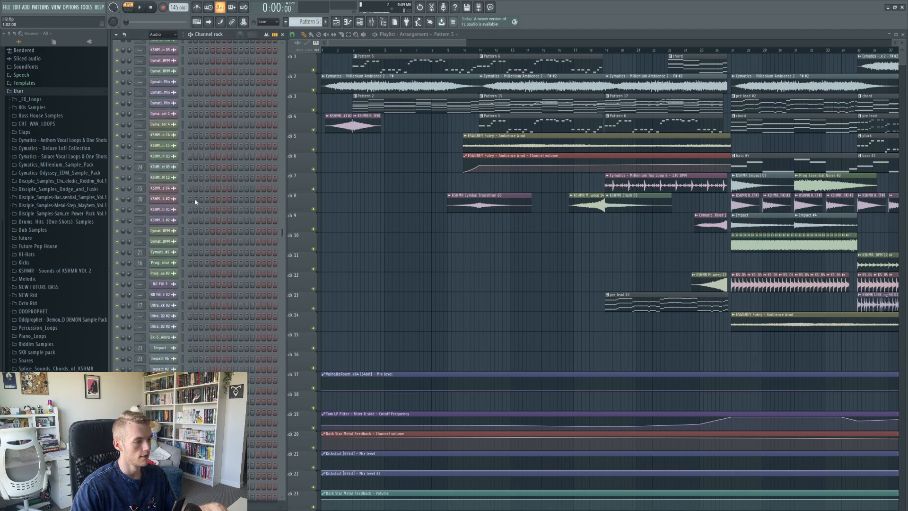
scroll(196, 198, "up", 10)
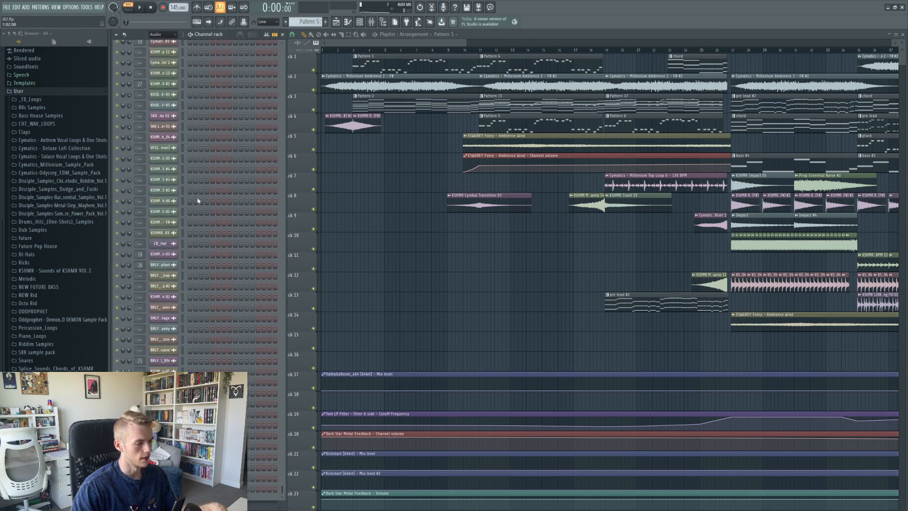
left_click(163, 35)
left_click(163, 43)
- Examine the FLEX settings of the Ace Nylon Lite channel
left_click(165, 202)
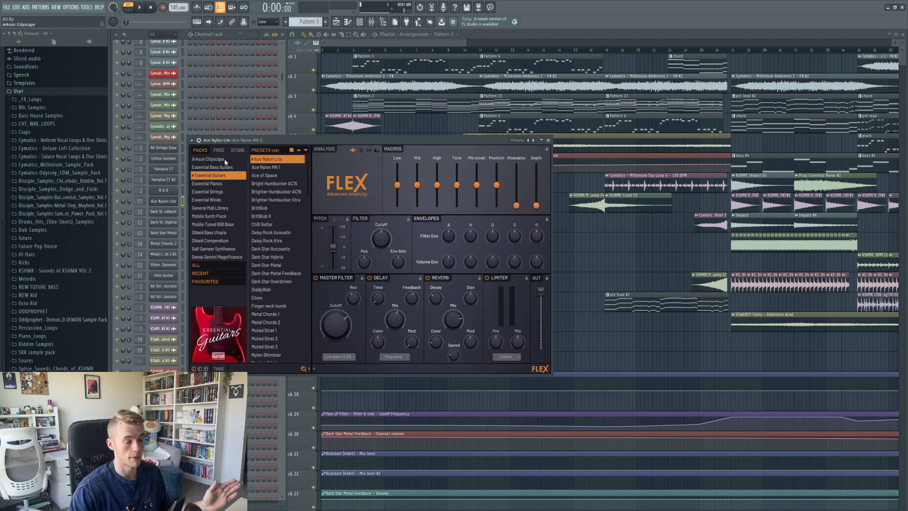
left_click(553, 142)
left_click(171, 203)
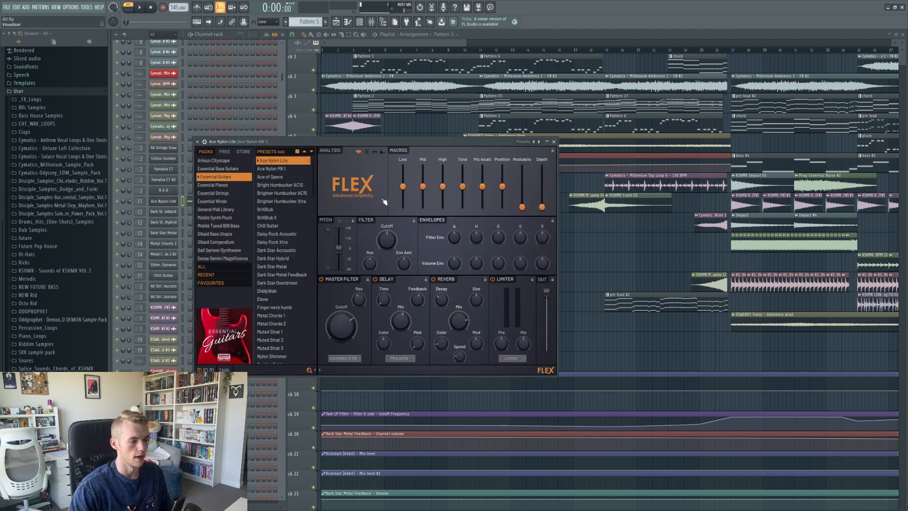
- Select Pattern 2, view its All Strings Slow FLEX instrument, and play the arrangement from bar 2
left_click(402, 102)
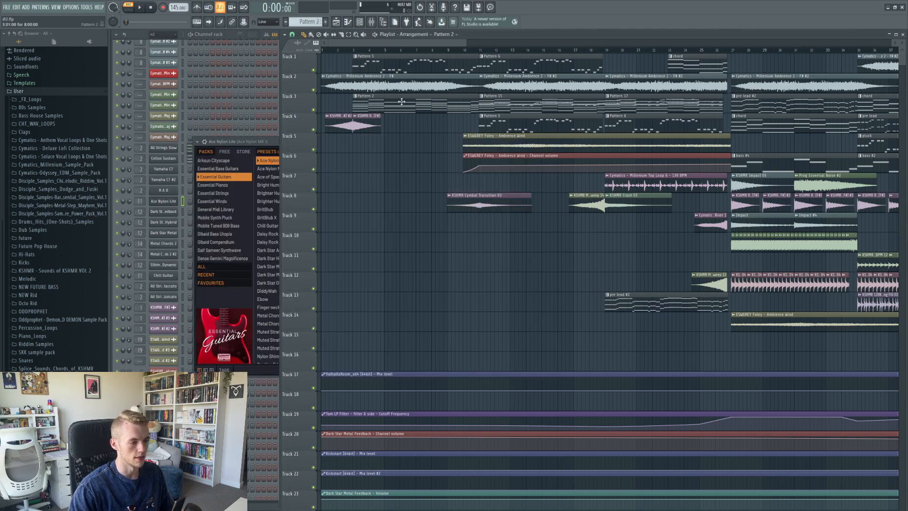
left_click(168, 149)
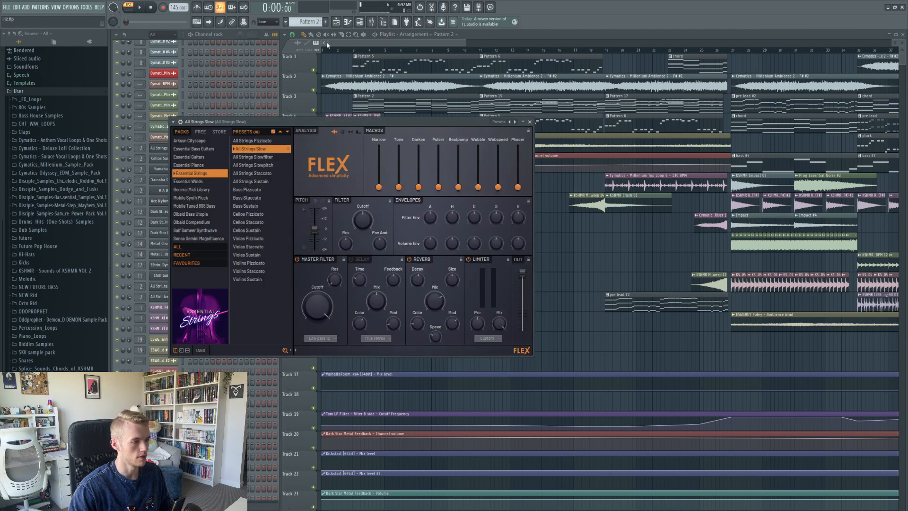
left_click(342, 49)
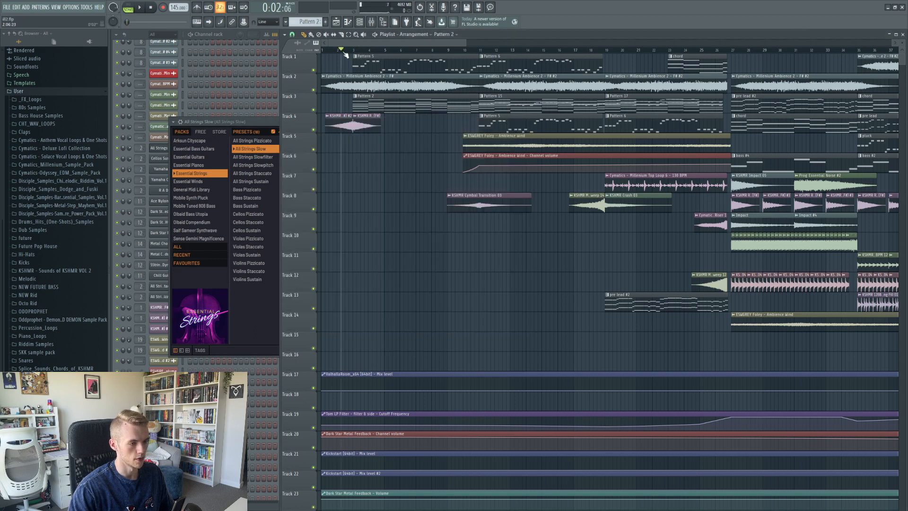
key("space")
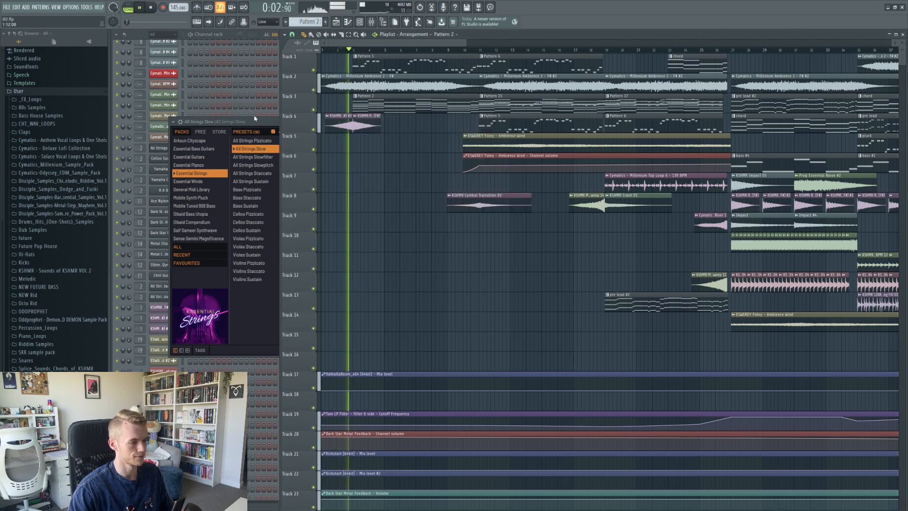
left_click(531, 122)
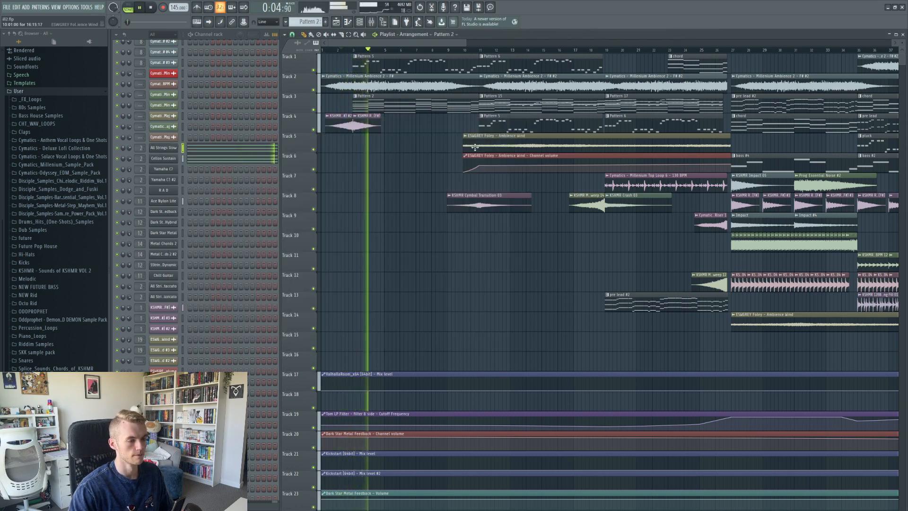
- Stop the arrangement playback and view the Ace Nylon Lite FLEX instrument used by Pattern 5
scroll(475, 147, "down", 1)
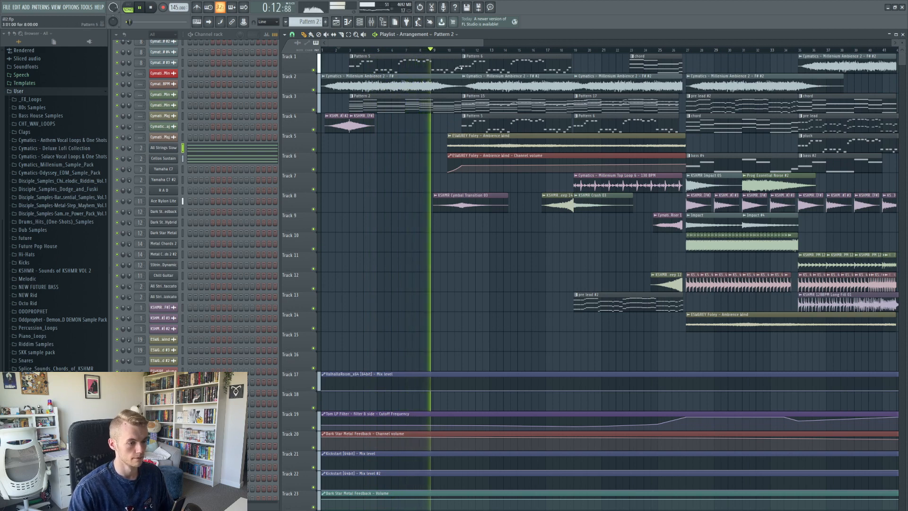
key("space")
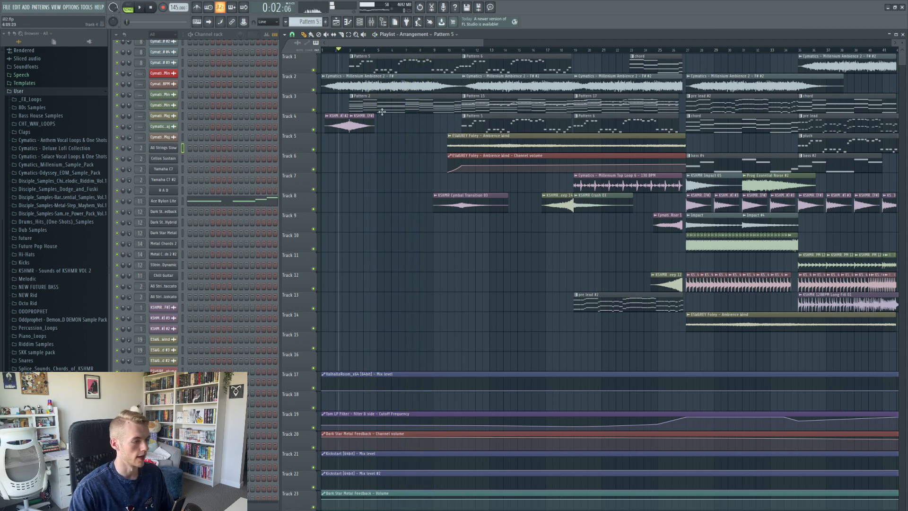
left_click(169, 202)
left_click(425, 109)
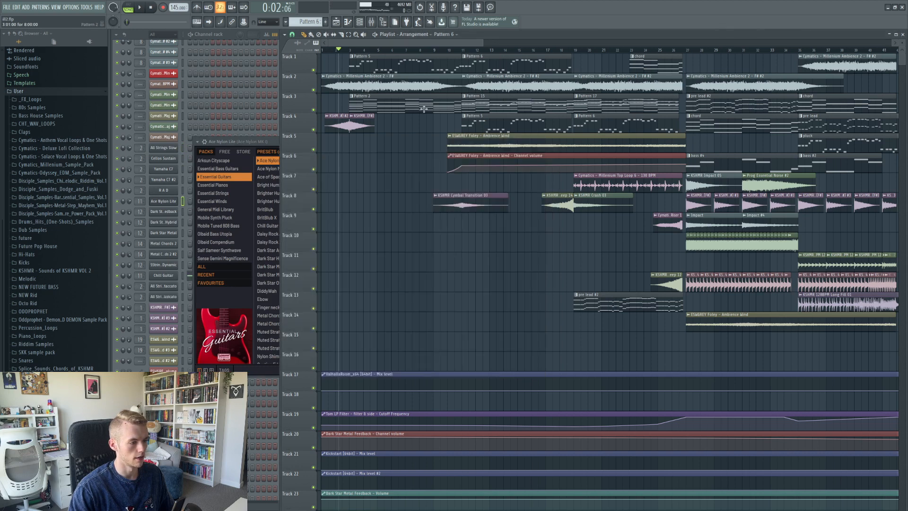
- Select Pattern 15 on Track 3 and play it on its own in pattern mode
scroll(426, 109, "up", 2)
left_click(479, 107)
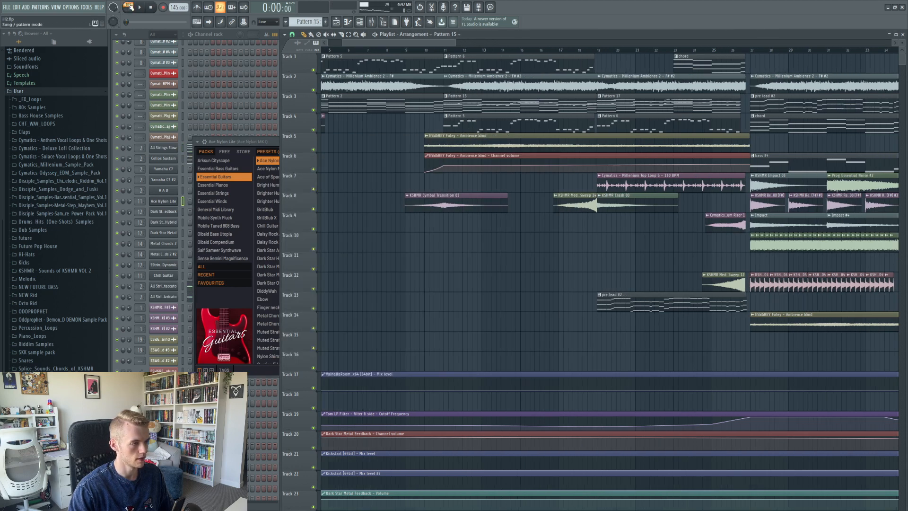
left_click(128, 7)
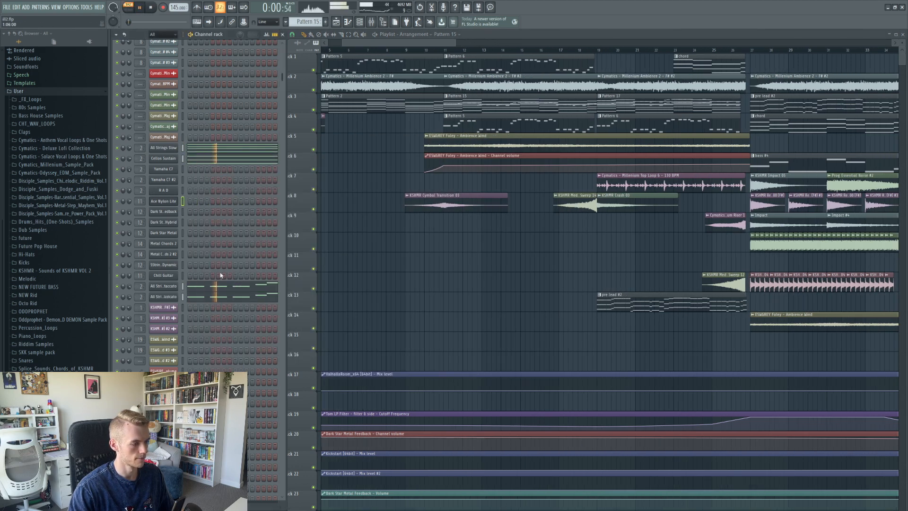
- Review the All Strings Staccato channel's FLEX settings and piano roll notes during playback, and save the project
left_click(176, 289)
scroll(512, 278, "up", 3)
scroll(512, 277, "down", 4)
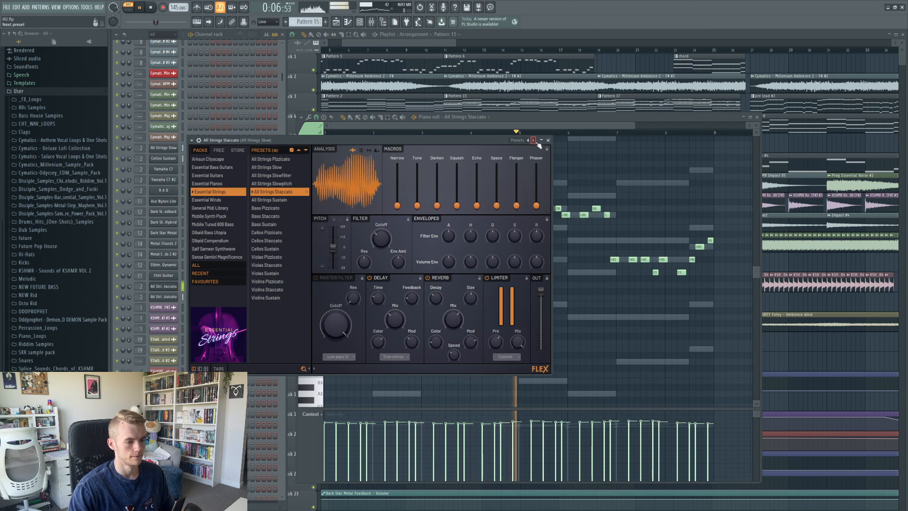
left_click(367, 117)
left_click(152, 8)
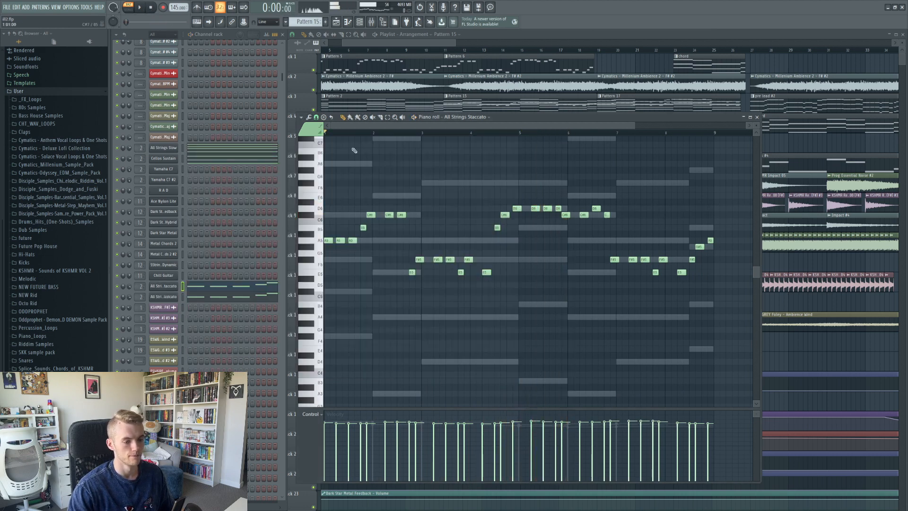
left_click(757, 117)
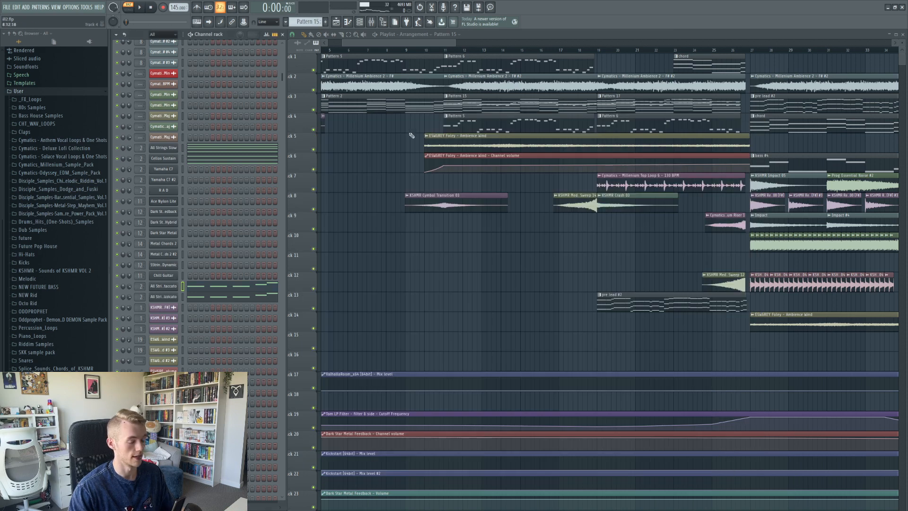
key("ctrl+s")
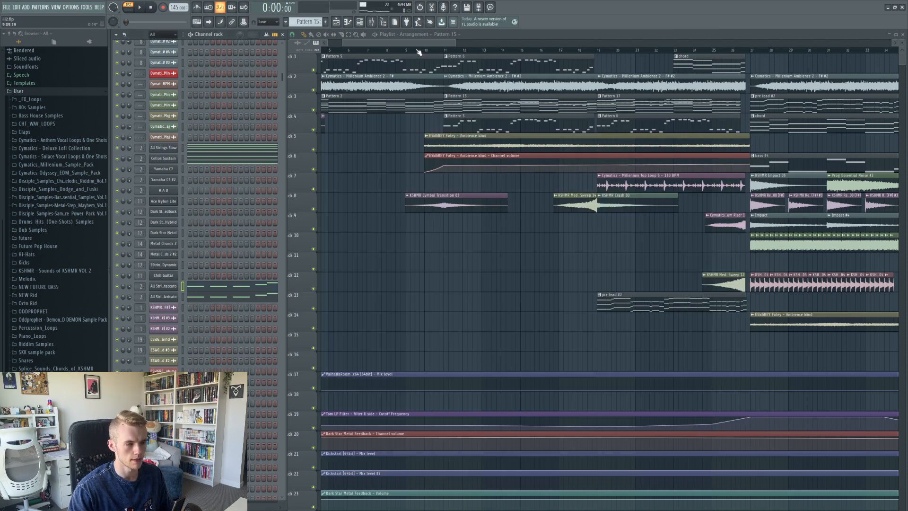
- Select the pre lead #2 pattern on Track 13 and locate its lead channels in the channel rack
scroll(418, 52, "down", 3)
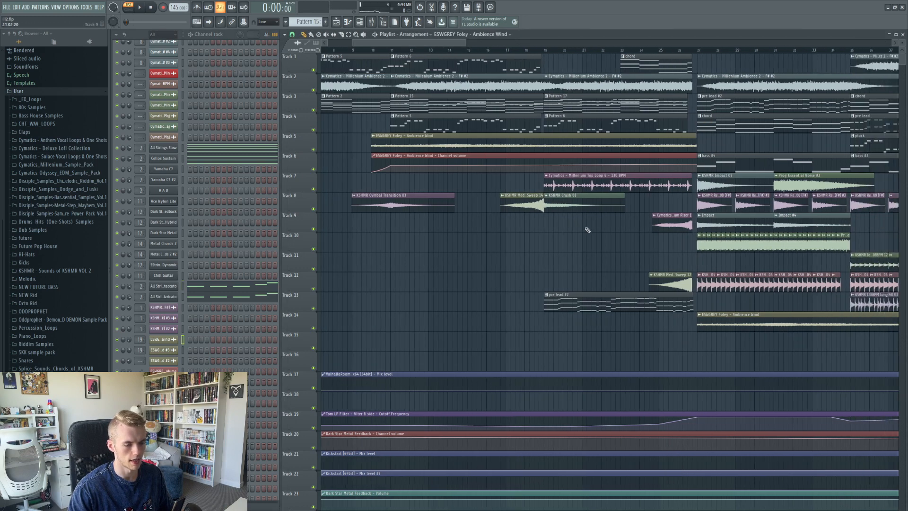
left_click(561, 294)
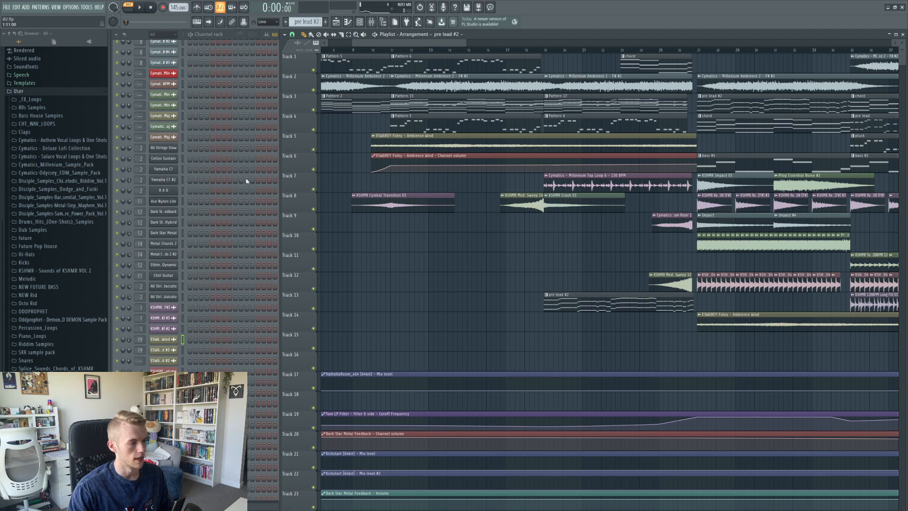
scroll(246, 181, "down", 10)
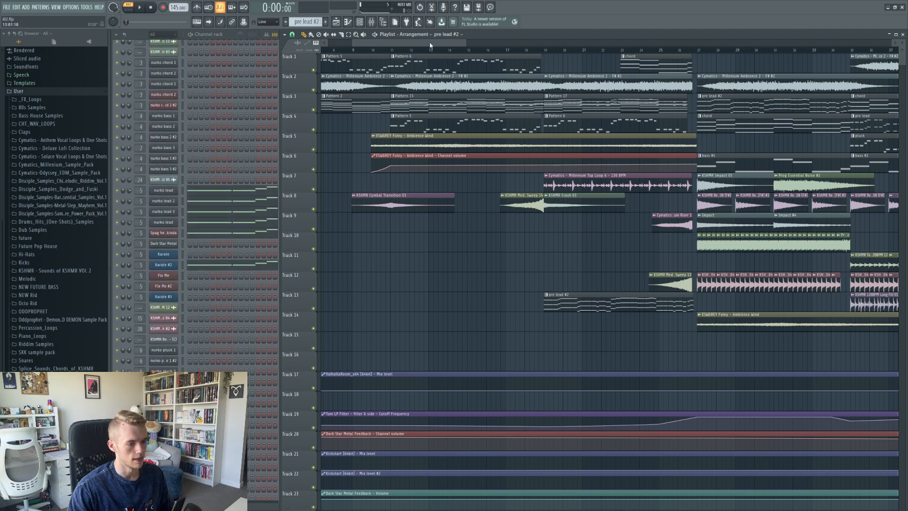
scroll(430, 45, "right", 4)
scroll(481, 347, "down", 4)
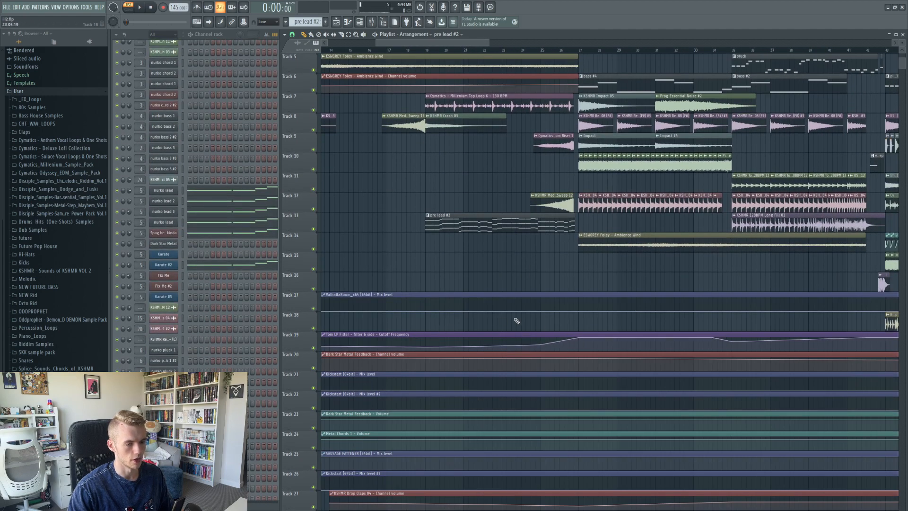
- Listen to the pre lead #2 clip on Track 13 in isolation using the Playback tool
left_click_drag(410, 50, 427, 53)
left_click(128, 8)
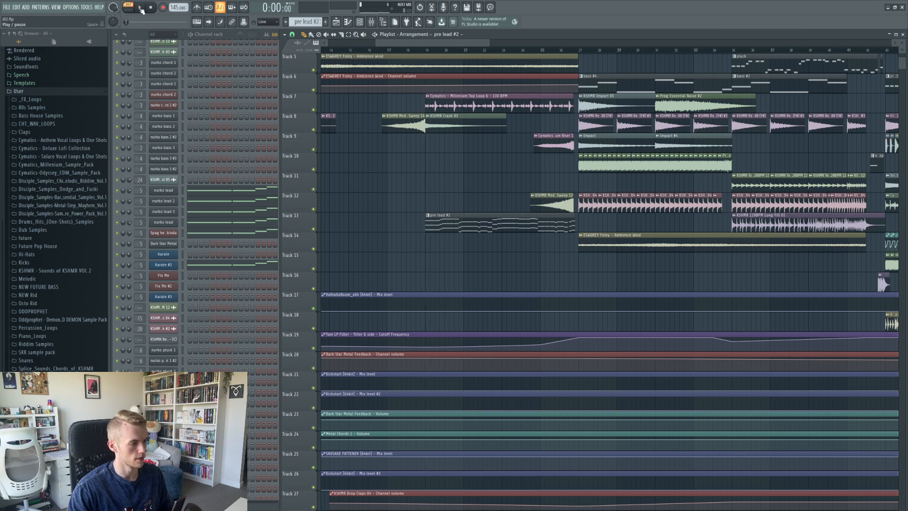
left_click(140, 8)
key("space")
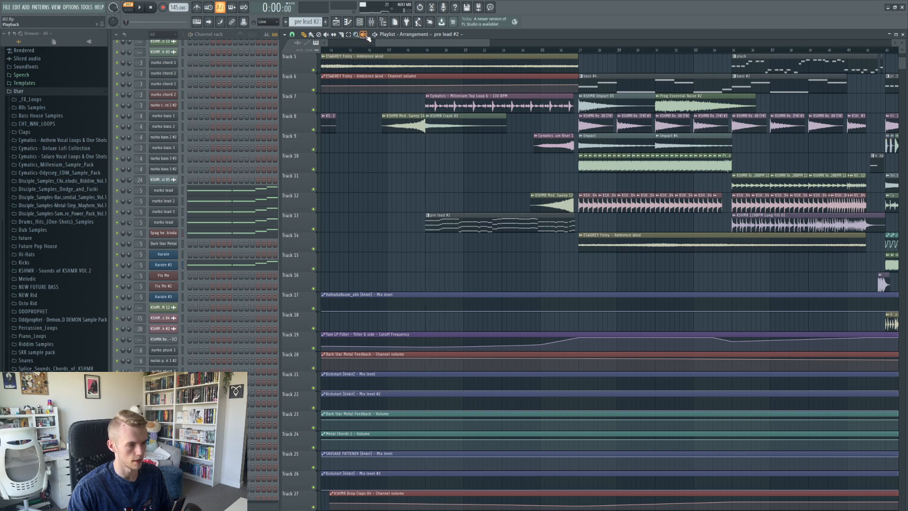
scroll(397, 151, "up", 2)
left_click(424, 266)
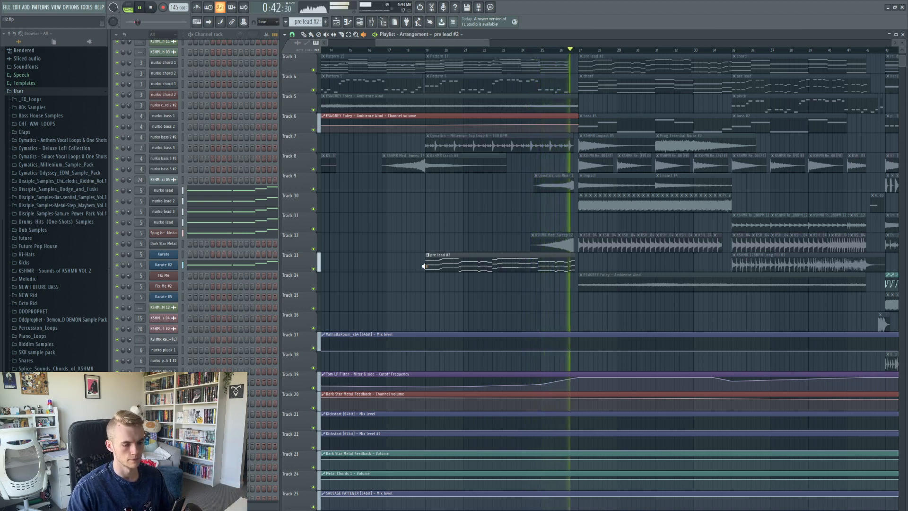
key("space")
- Listen to the first chord clip on Track 1 in isolation from its start
scroll(579, 295, "up", 2)
left_click(498, 50)
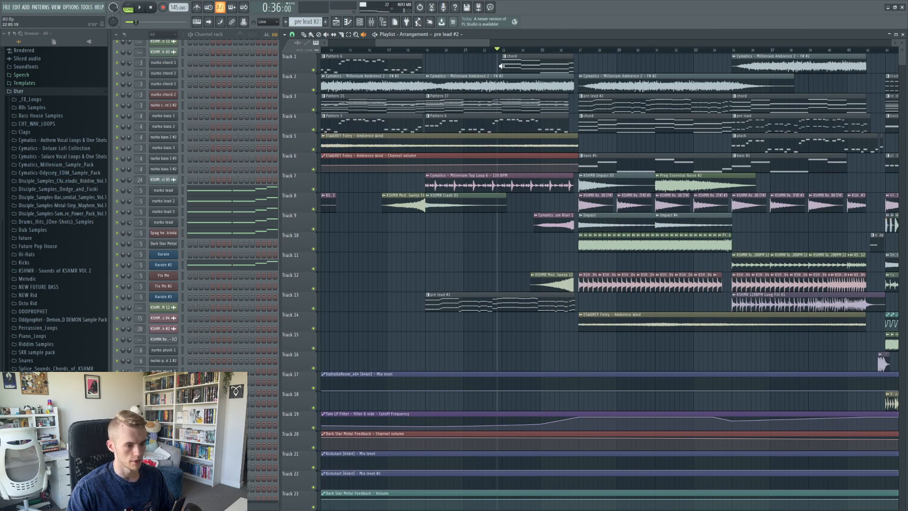
left_click(501, 66, "ctrl")
key("space")
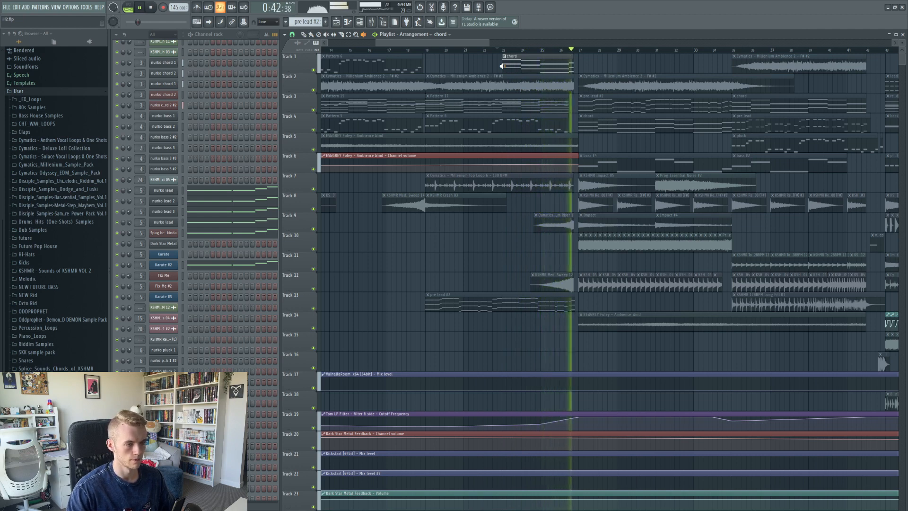
key("space")
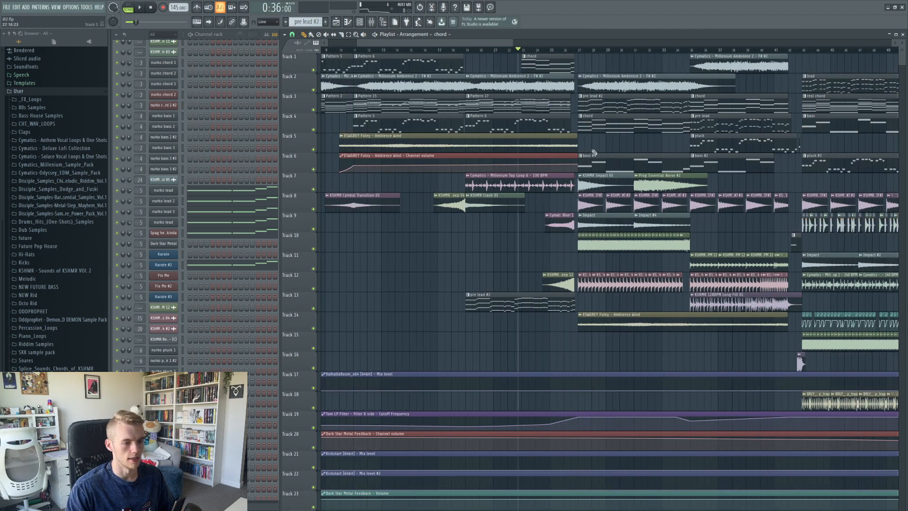
- Switch to pattern mode for pre lead #2 and inspect the Sylenth1 settings of nurko lead and Karate #2
left_click(591, 50)
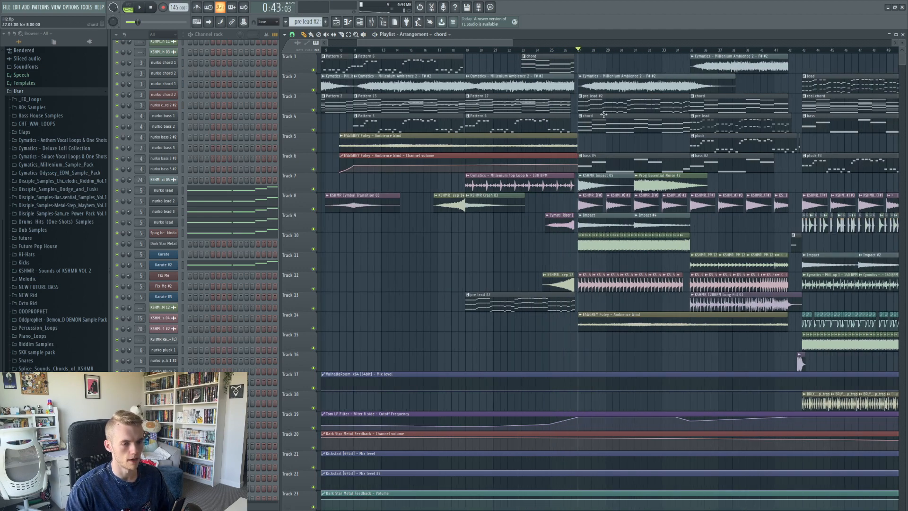
left_click(133, 9)
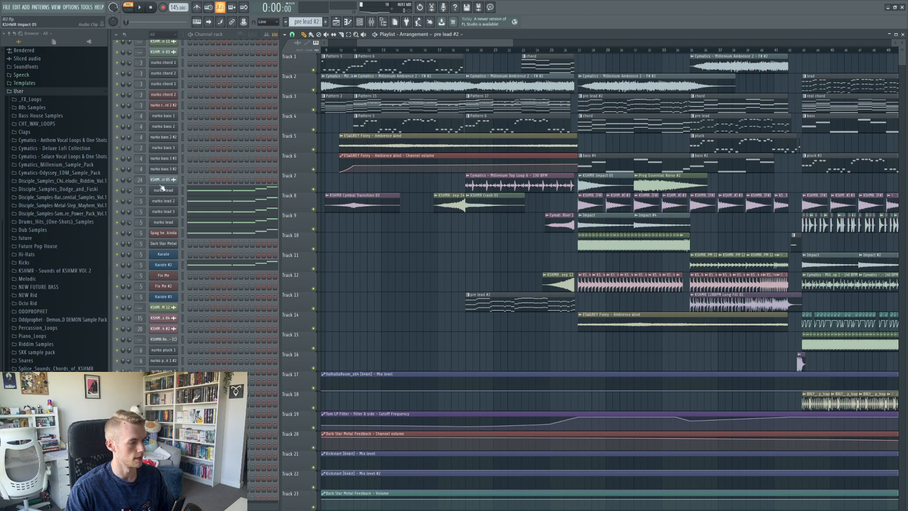
left_click(164, 190)
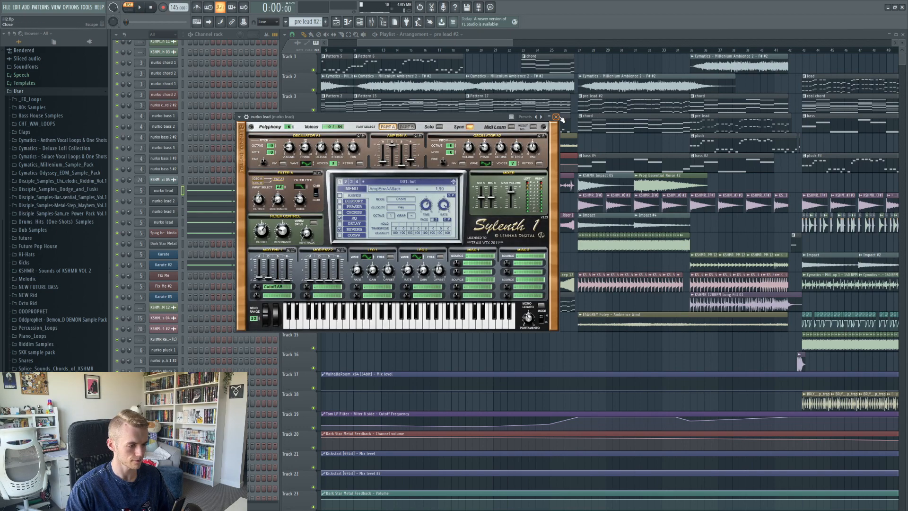
left_click(556, 117)
left_click(164, 266)
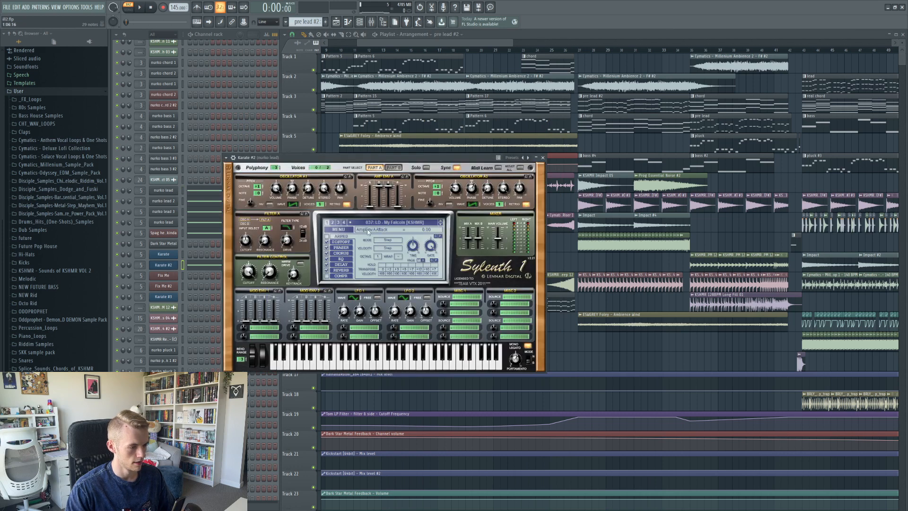
left_click(540, 157)
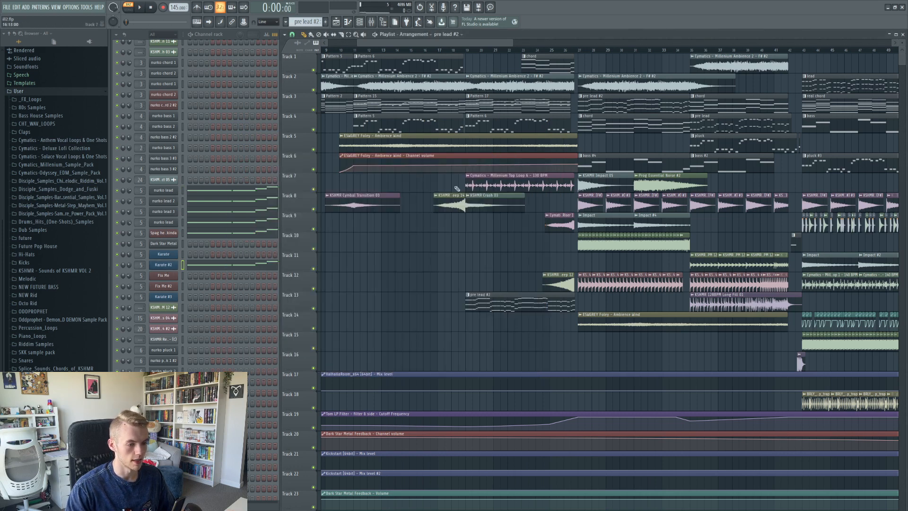
- Play the pre lead #2 pattern and show the mixer with the nurko lead track's effects
left_click(141, 8)
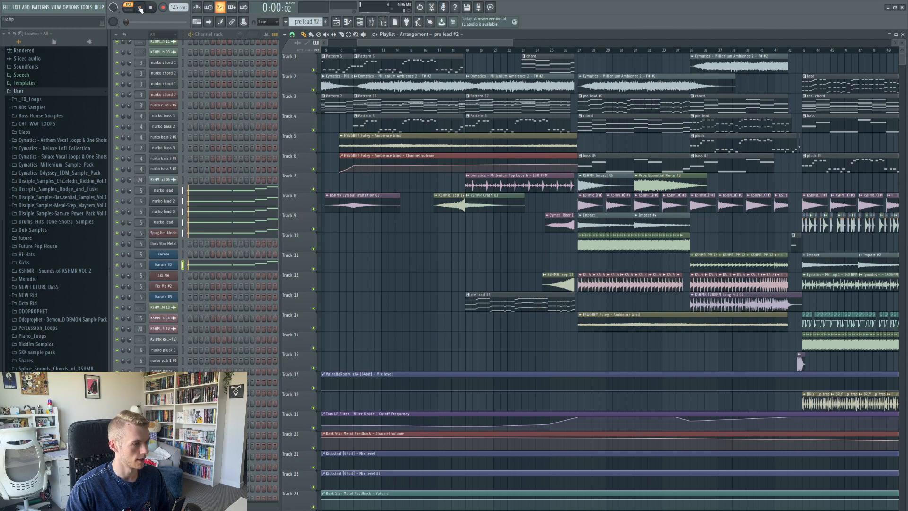
left_click(56, 7)
left_click(75, 46)
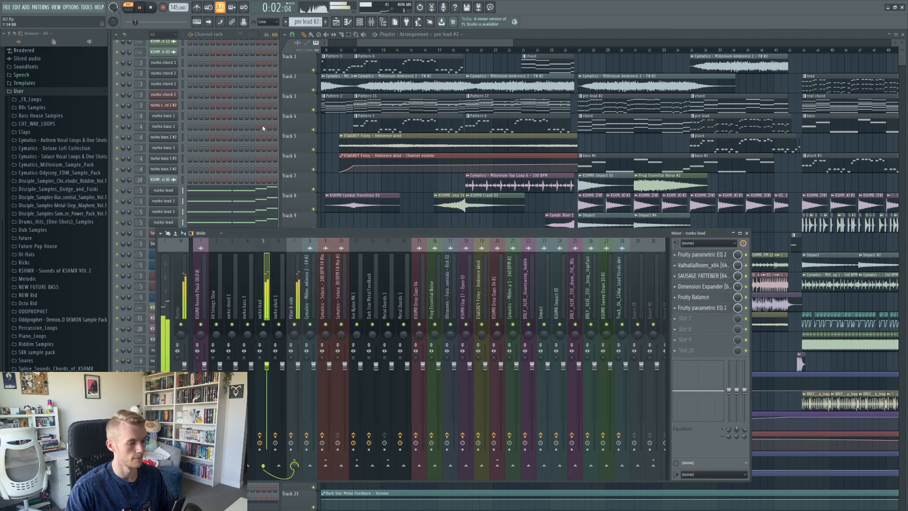
- Set the high-shelf band of the nurko lead track's first Fruity parametric EQ 2 to about -2.9 dB at 12988 Hz
left_click(719, 257)
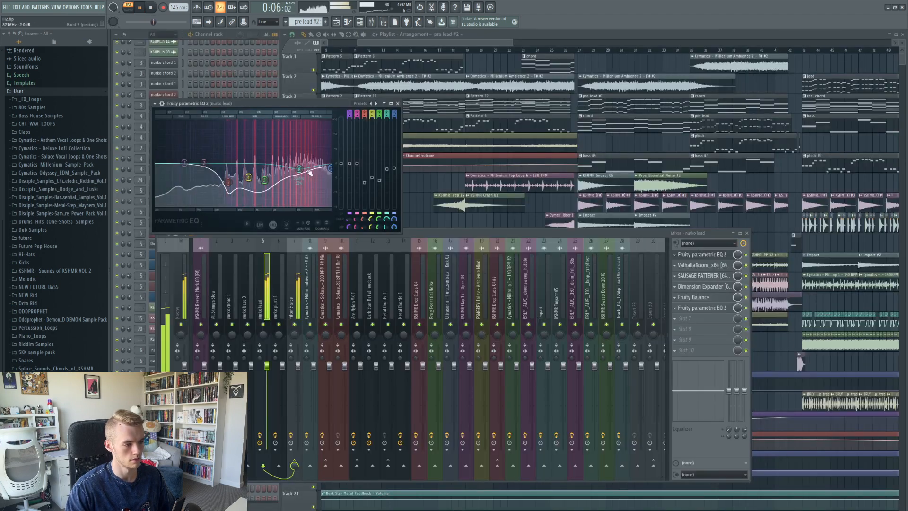
mouse_move(329, 166)
left_mouse_down()
mouse_move(313, 170)
mouse_move(321, 170)
left_mouse_up()
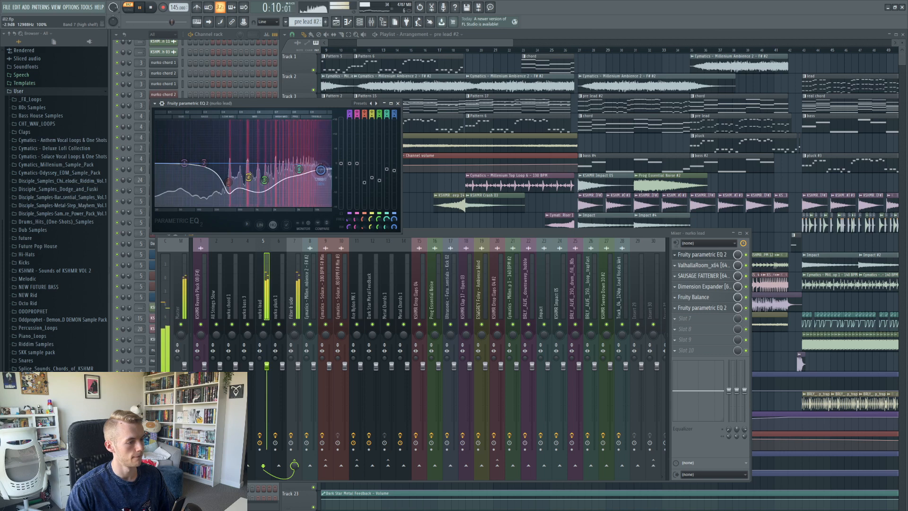
left_click(151, 7)
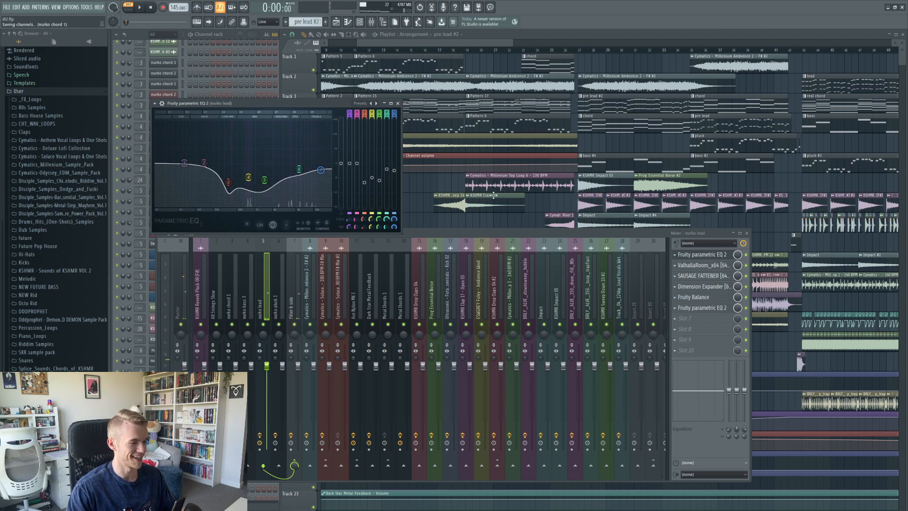
left_click(397, 103)
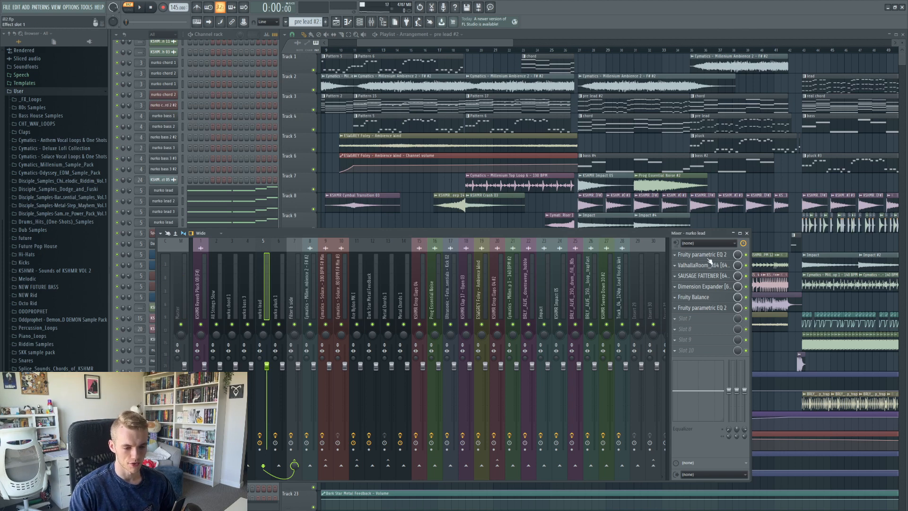
- Inspect the ValhallaRoom, Sausage Fattener and Dimension Expander settings on the nurko lead mixer track
left_click(707, 265)
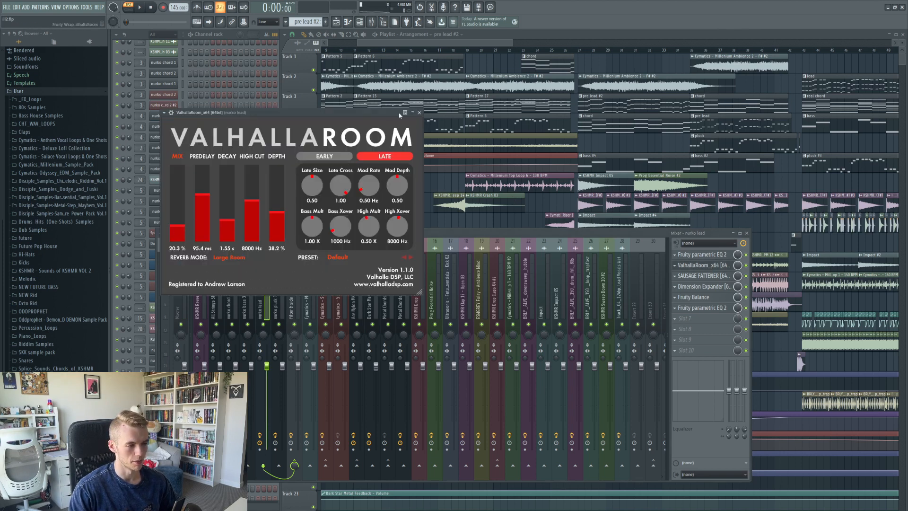
left_click(419, 112)
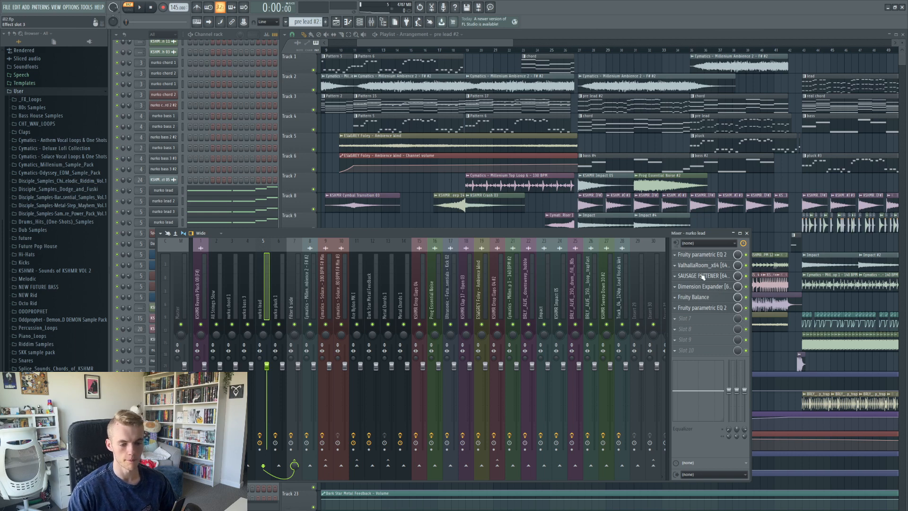
left_click(703, 278)
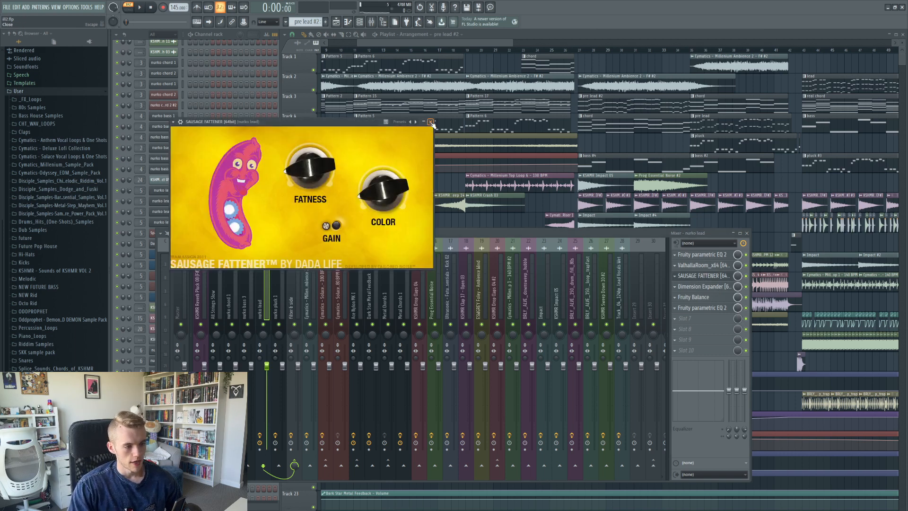
left_click(430, 122)
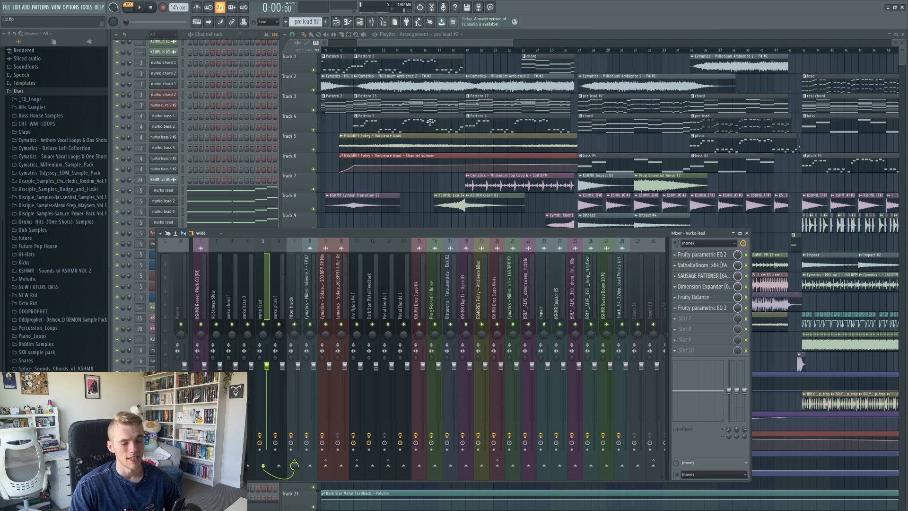
left_click(712, 287)
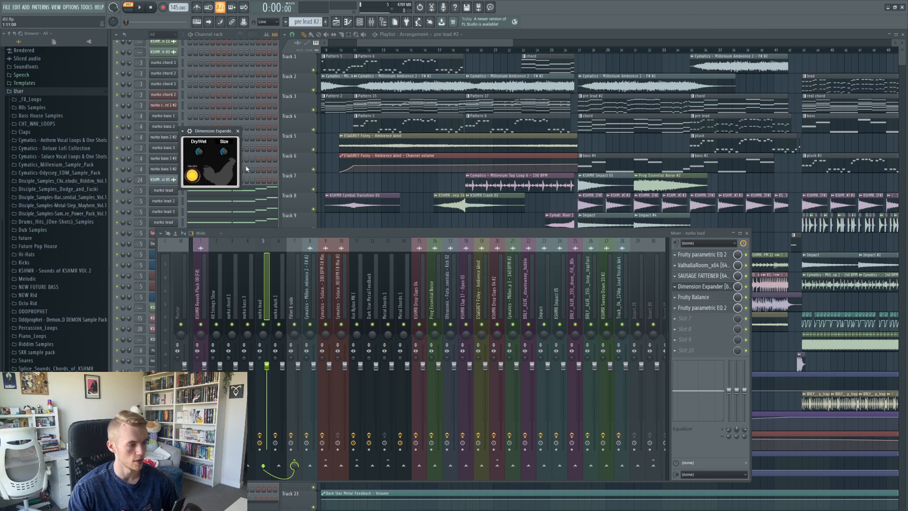
left_click(238, 131)
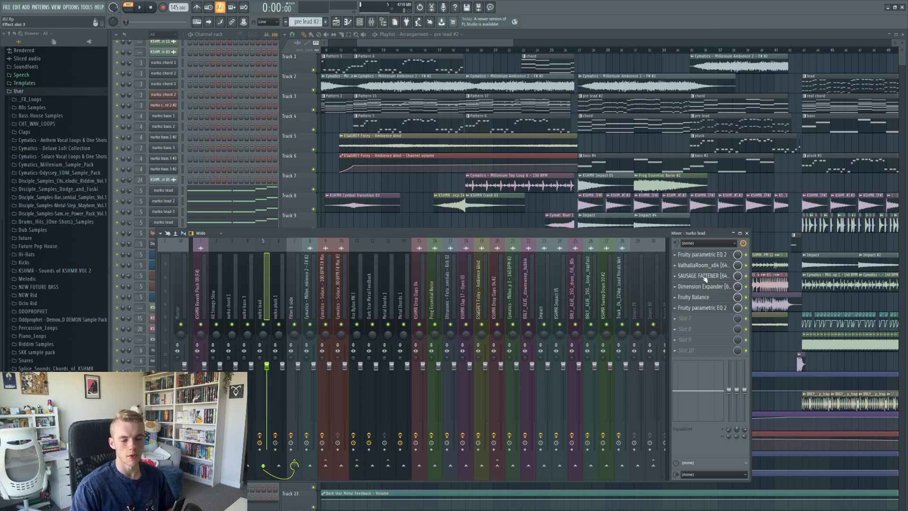
left_click(708, 294)
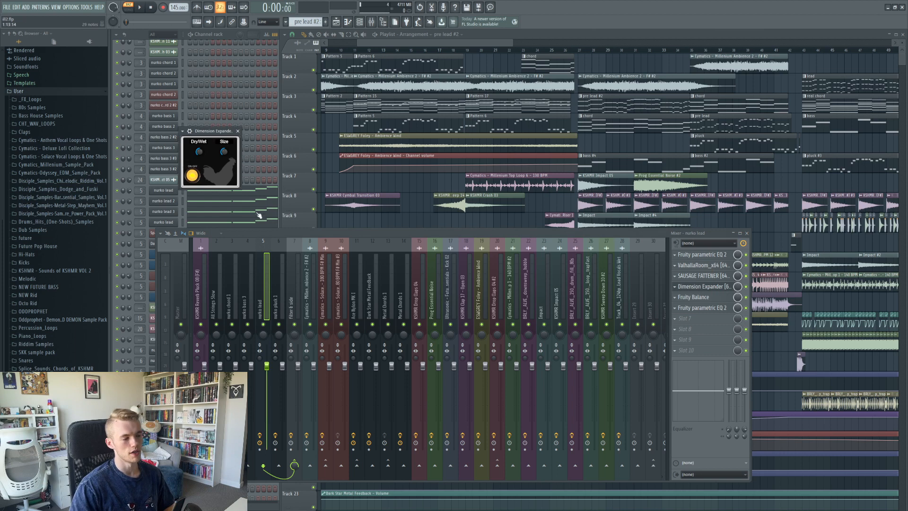
left_click(238, 131)
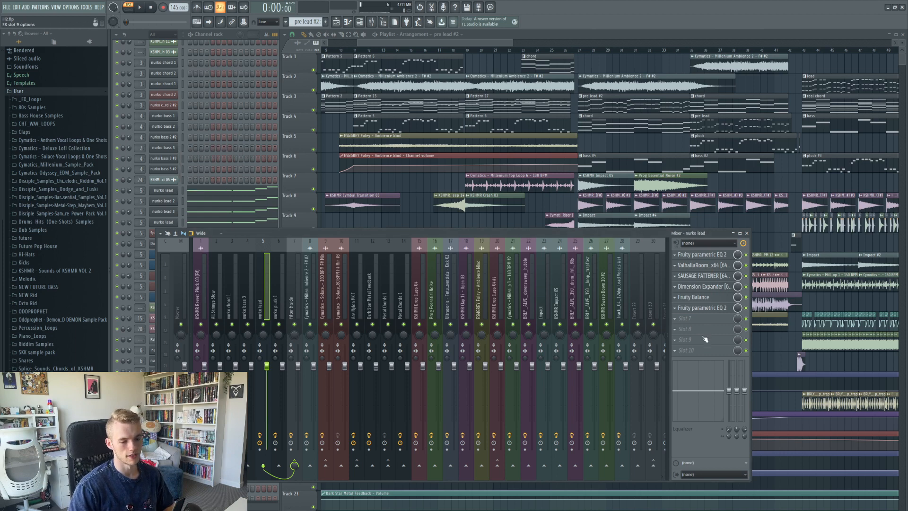
- Inspect the Fruity Balance and the second Fruity parametric EQ 2 on the nurko lead mixer track
left_click(703, 300)
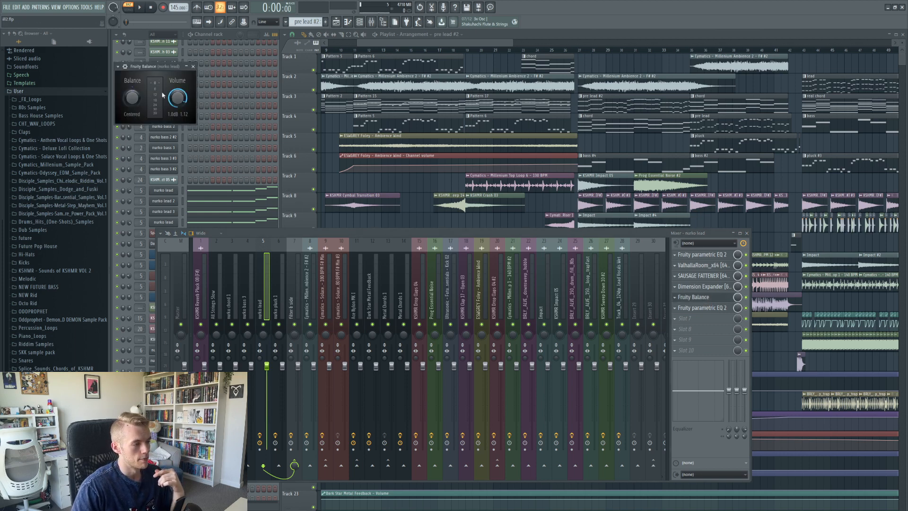
left_click_drag(147, 70, 157, 74)
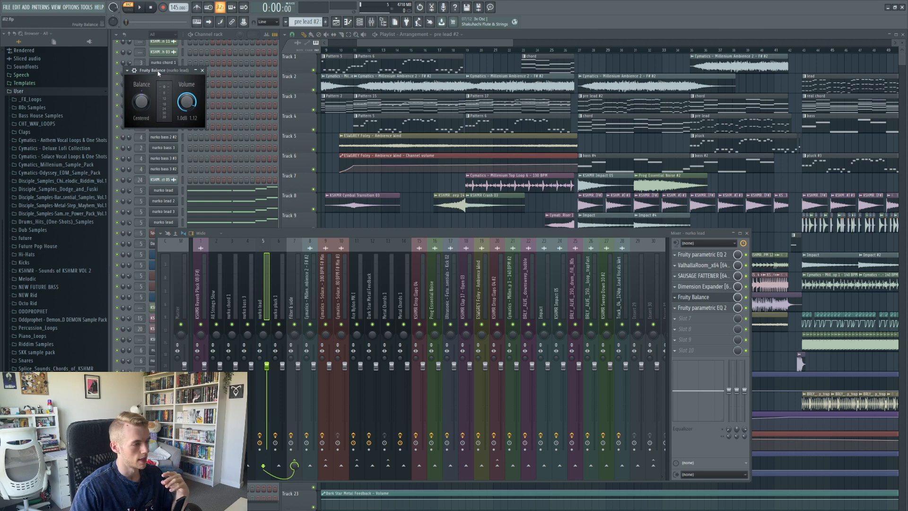
left_click_drag(158, 72, 164, 75)
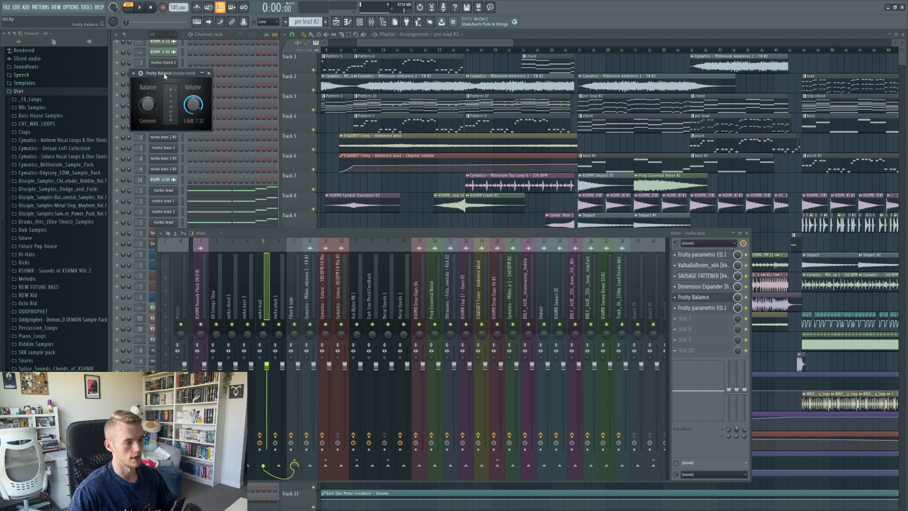
left_click(208, 73)
left_click(705, 308)
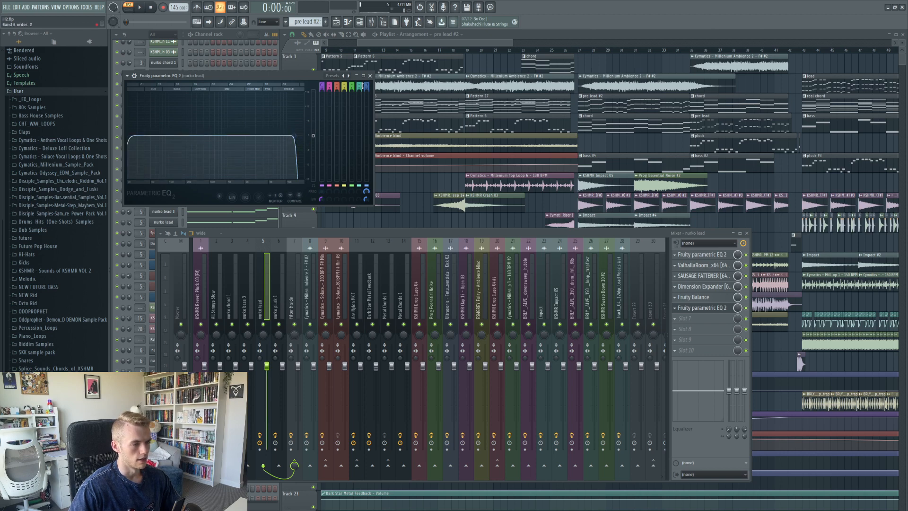
left_click(371, 76)
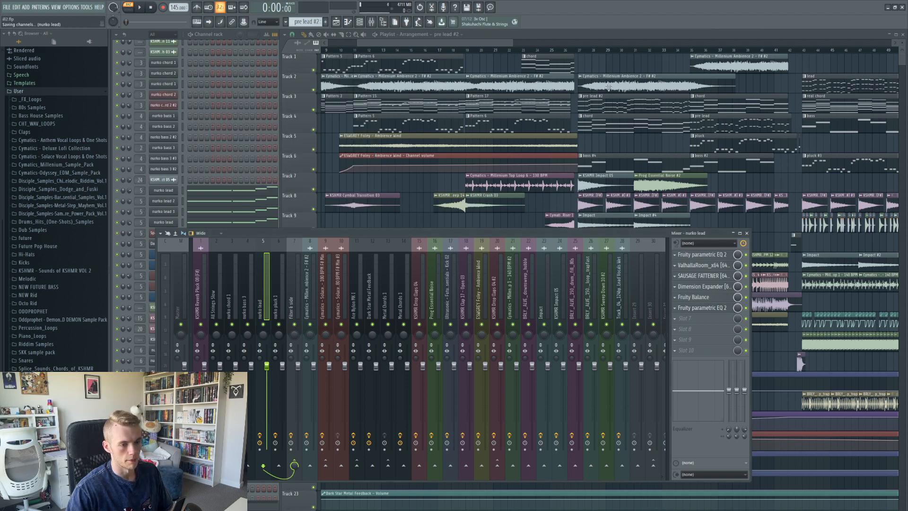
- Play the chord pattern and show the nurko chord 1 track's effects in the mixer
left_click_drag(497, 47, 477, 57)
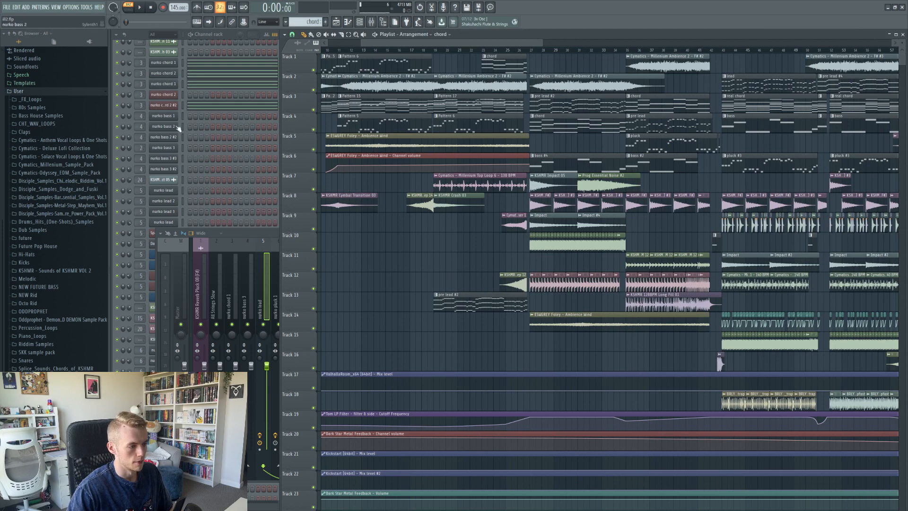
left_click(141, 8)
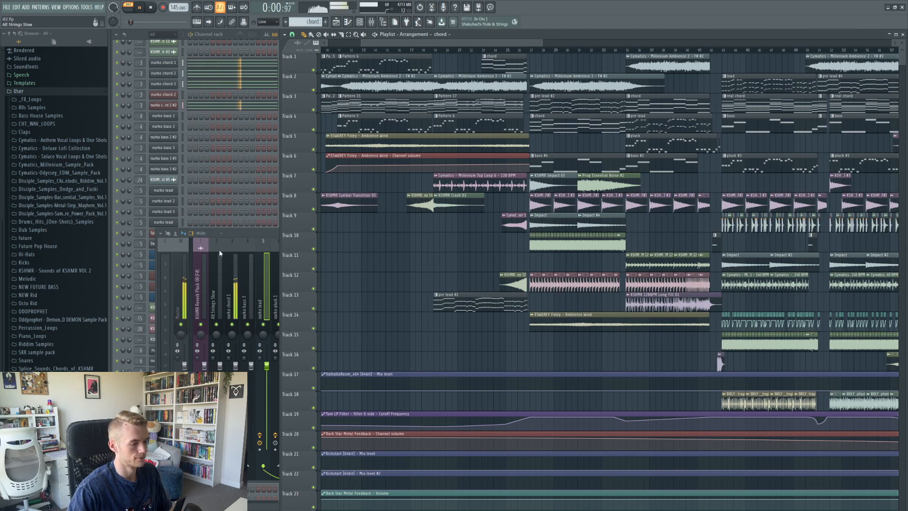
left_click(245, 232)
left_click(229, 295)
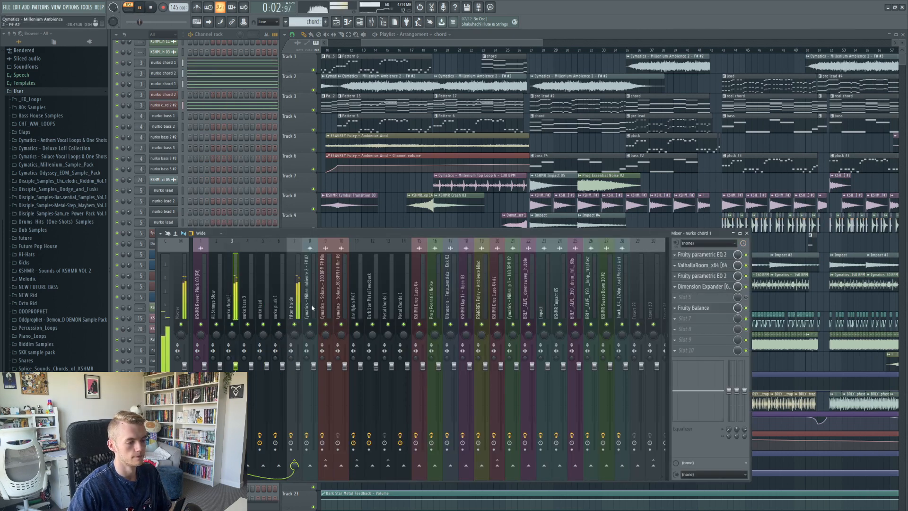
key("space")
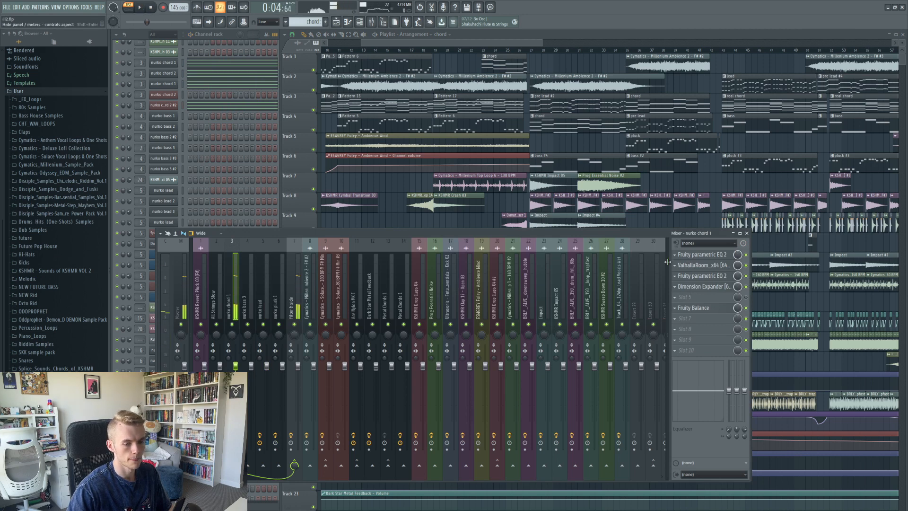
- Examine the nurko chord 1 notes in the piano roll while playing the chord pattern
left_click(252, 84)
scroll(334, 126, "down", 2)
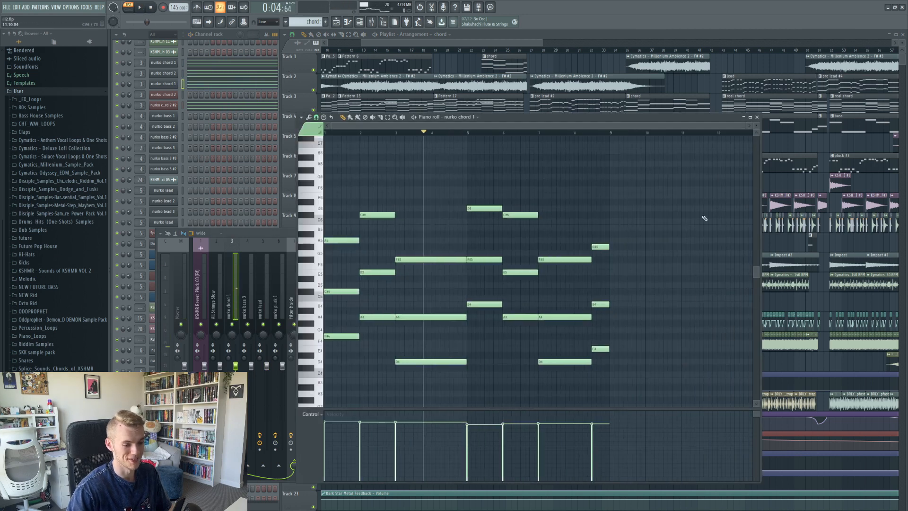
key("space")
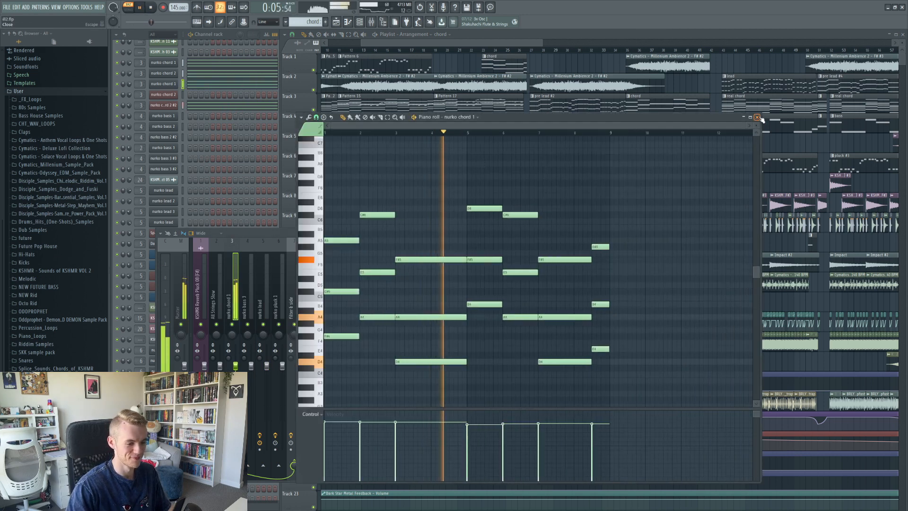
key("space")
left_click(757, 117)
- Inspect both Fruity parametric EQ 2 instances and the ValhallaRoom reverb on the nurko chord 1 mixer track
left_click(719, 256)
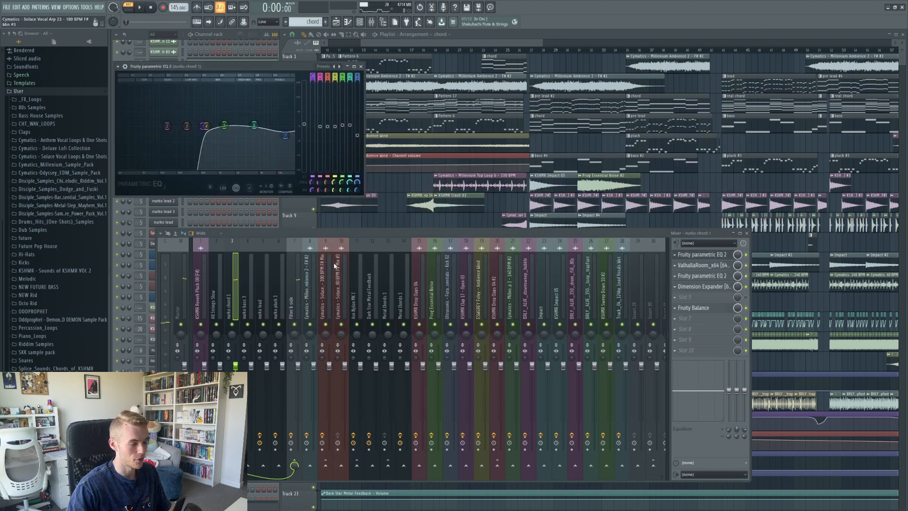
left_click(361, 66)
left_click(711, 268)
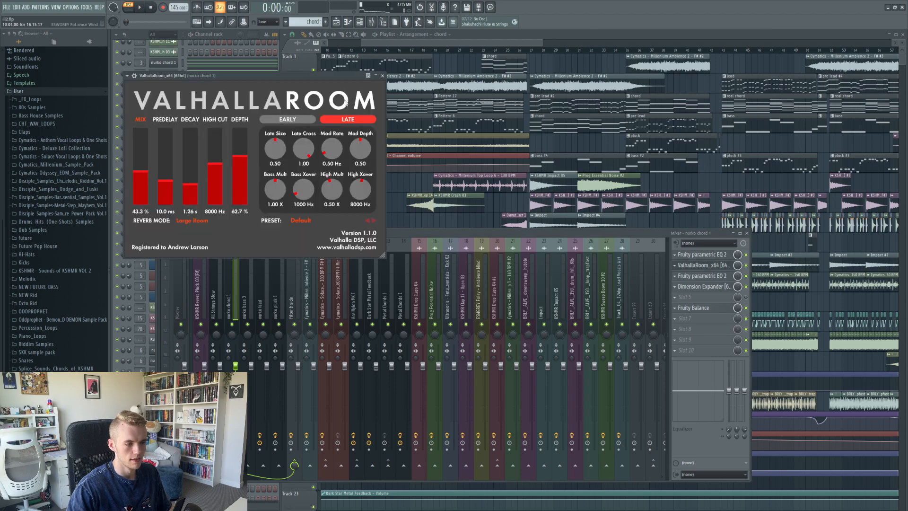
left_click(386, 78)
left_click(711, 278)
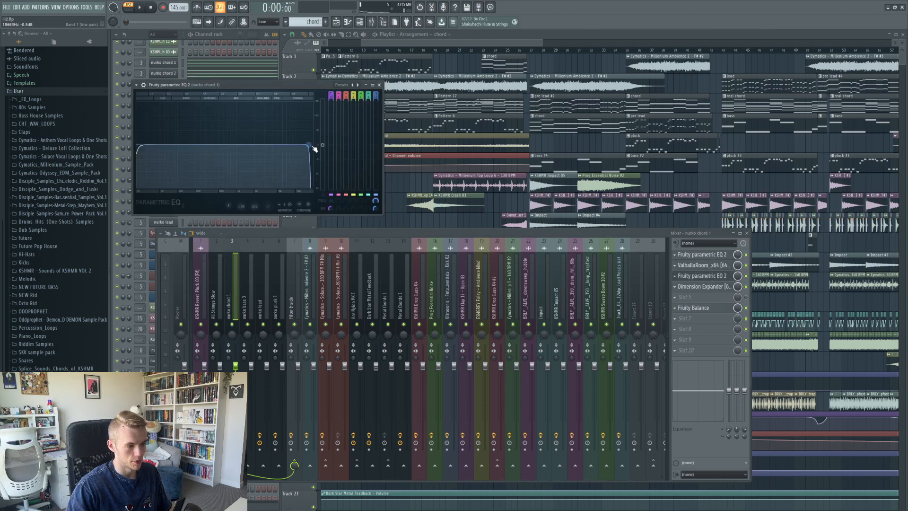
left_click(698, 278)
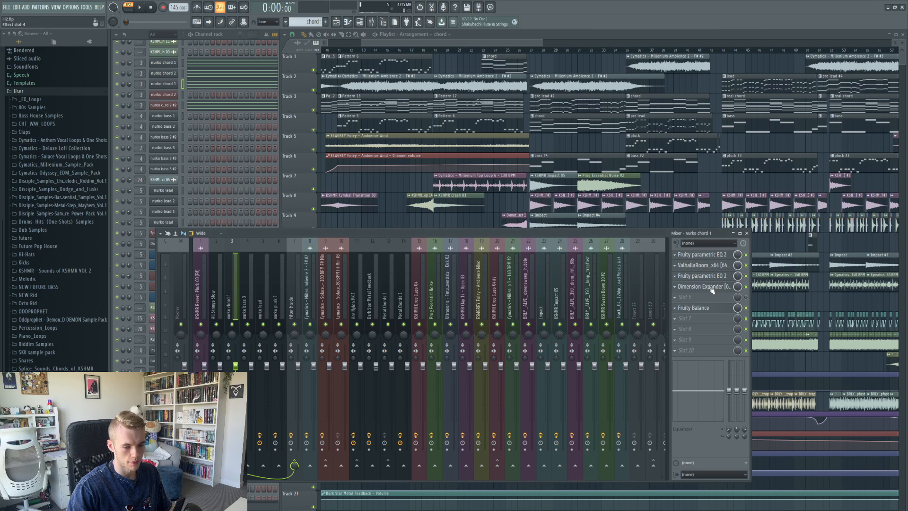
- Inspect the Dimension Expander and Fruity Balance on the nurko chord 1 mixer track
left_click(712, 288)
left_click(203, 94)
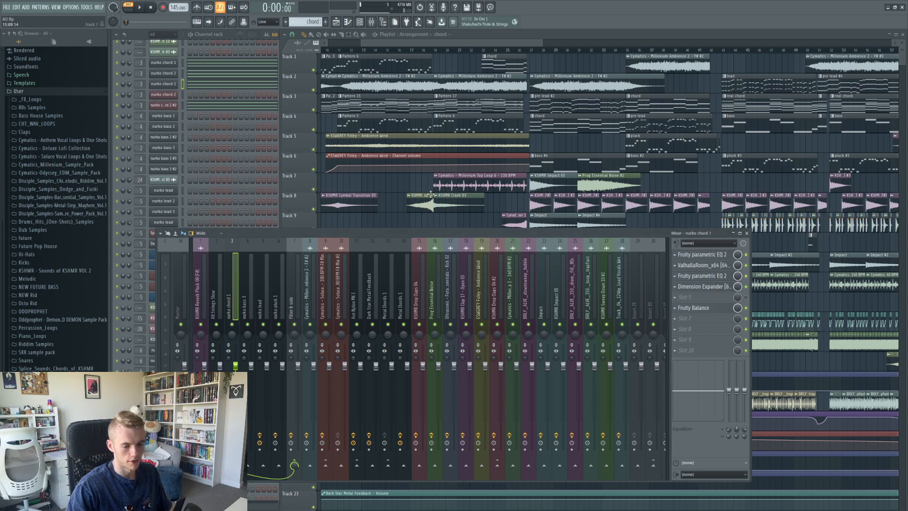
left_click(711, 308)
left_click(263, 127)
- Play the bass #4 pattern with the nurko bass 1 notes open in the piano roll and show the nurko bass 3 mixer track
left_click(564, 154)
left_click(256, 116)
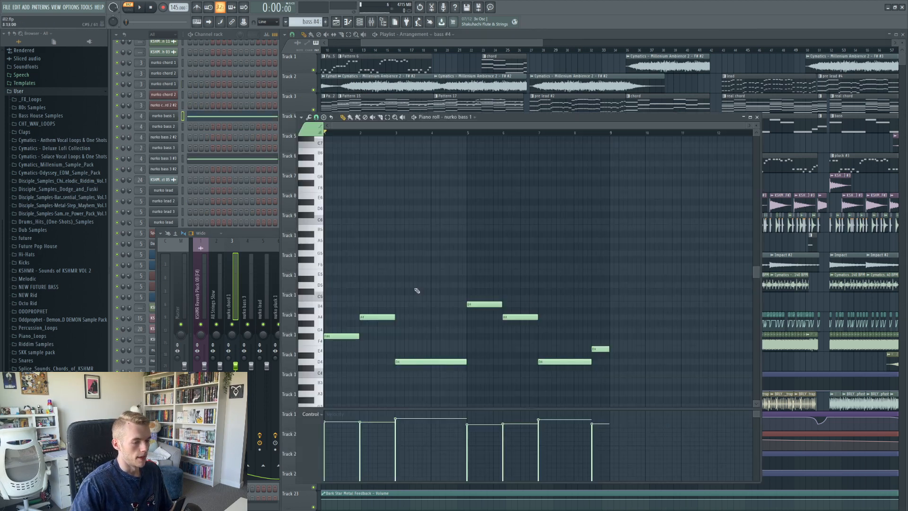
left_click(142, 7)
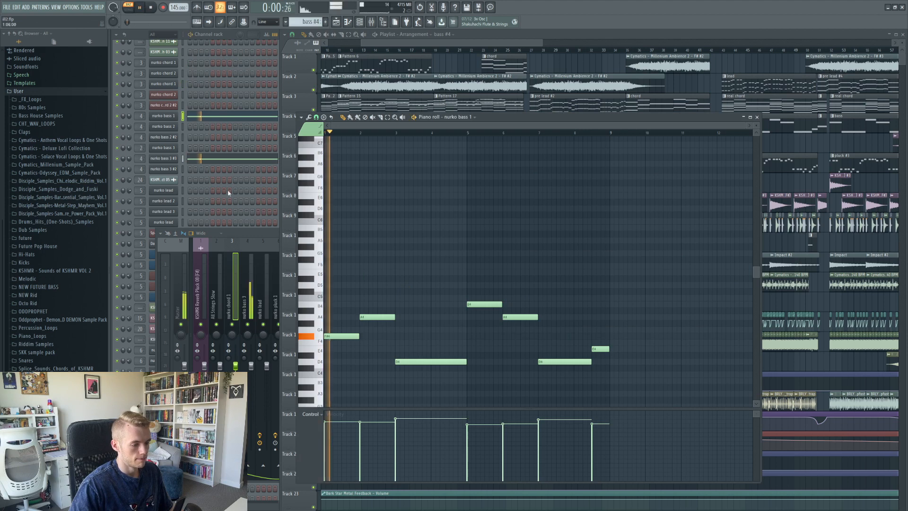
key("F9")
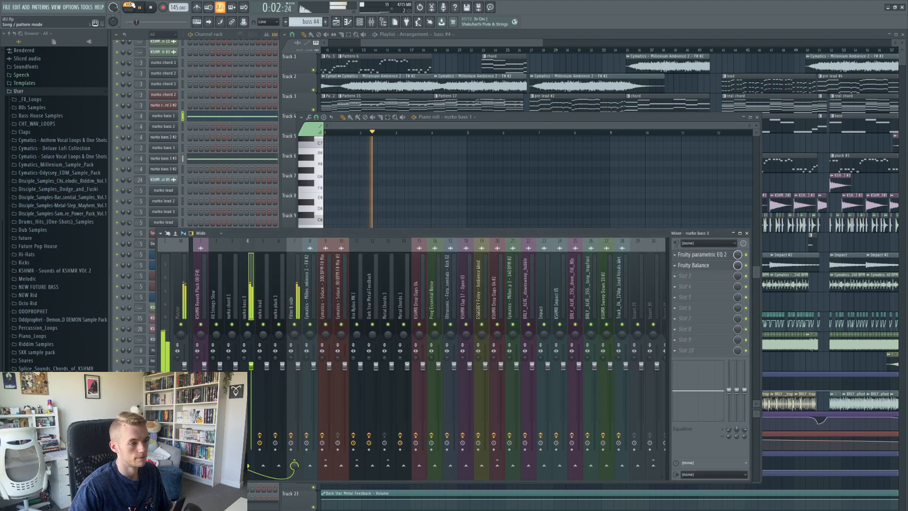
left_click(152, 8)
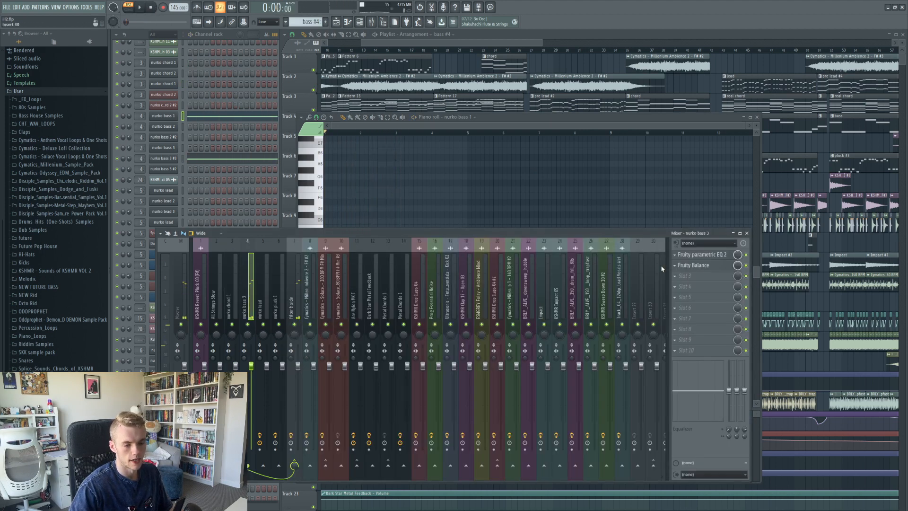
- Inspect the Fruity parametric EQ 2 on the nurko bass 3 mixer track and close the piano roll
left_click(711, 255)
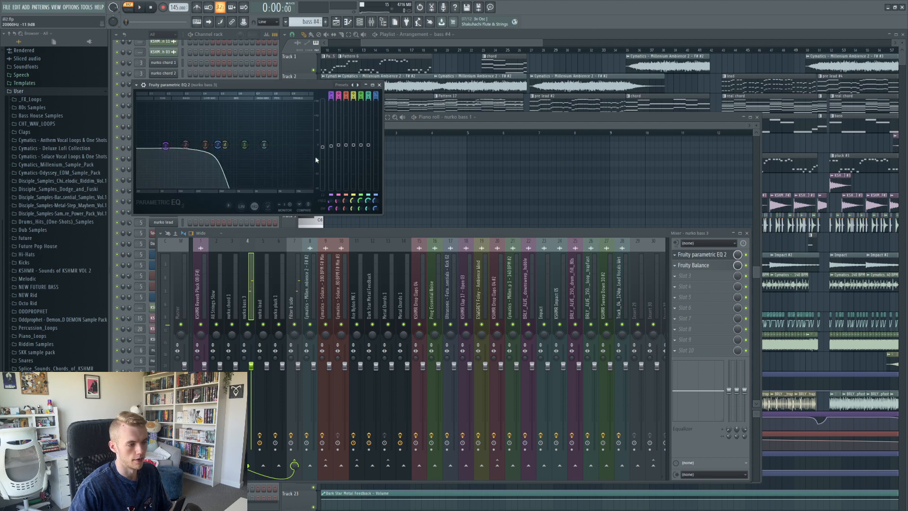
left_click(379, 85)
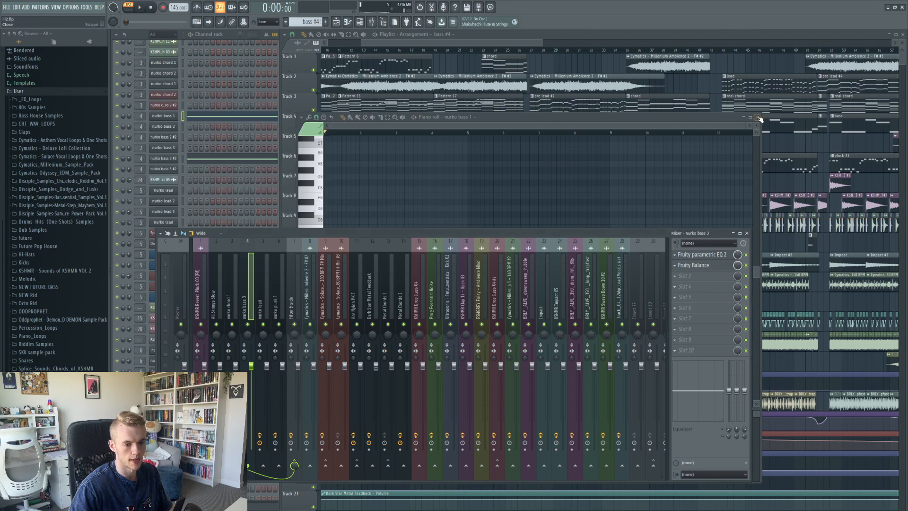
left_click(758, 118)
- Inspect the Sylenth1 settings of the nurko bass 1 and nurko bass 3 #3 channels
left_click(474, 43)
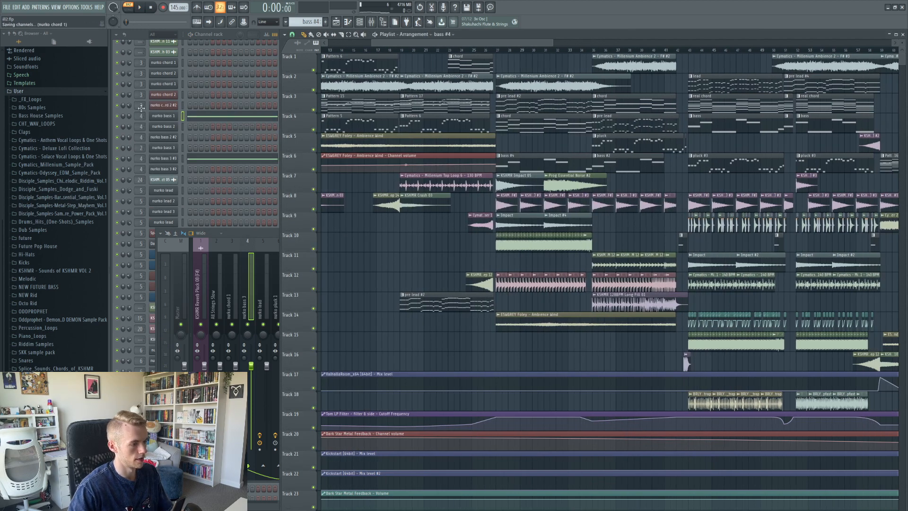
left_click(160, 118)
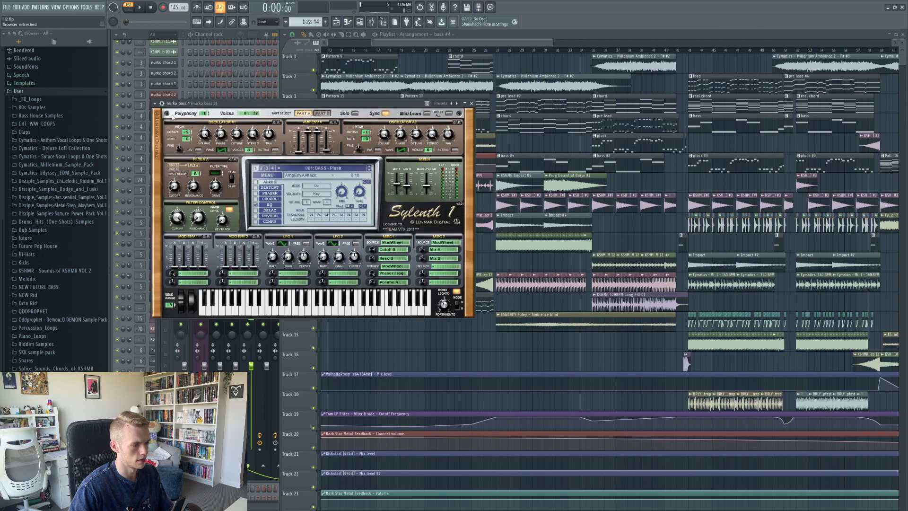
left_click(479, 101)
left_click(169, 162)
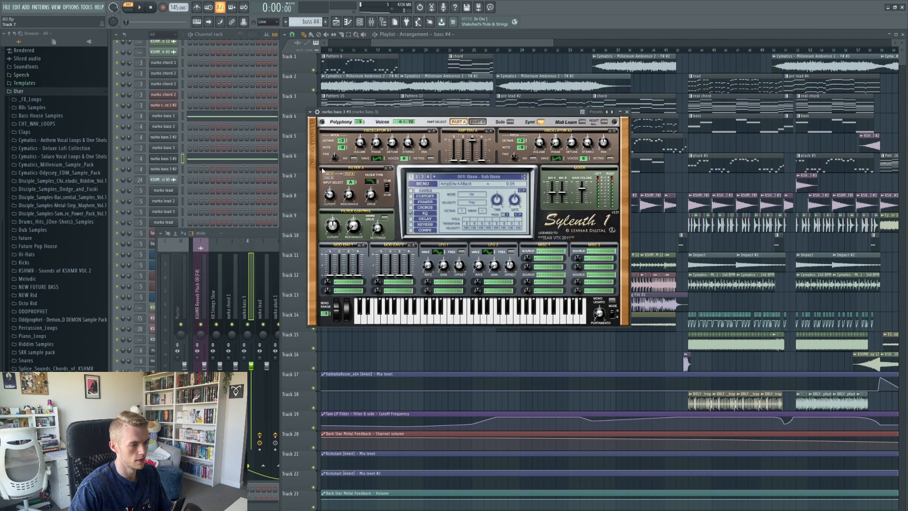
left_click(626, 112)
- Save the project and place the song playhead at the start of the bass #4 clip on Track 6
key("ctrl+s")
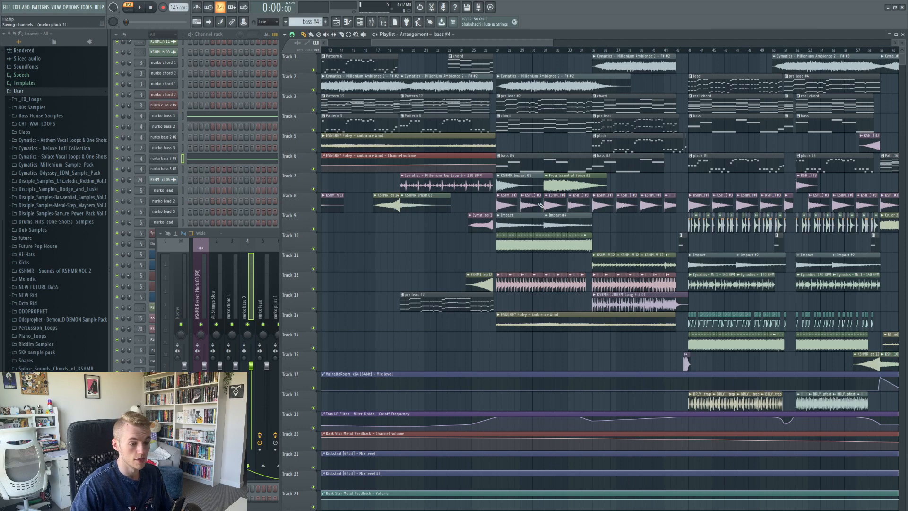
scroll(540, 205, "up", 2)
left_click(481, 49)
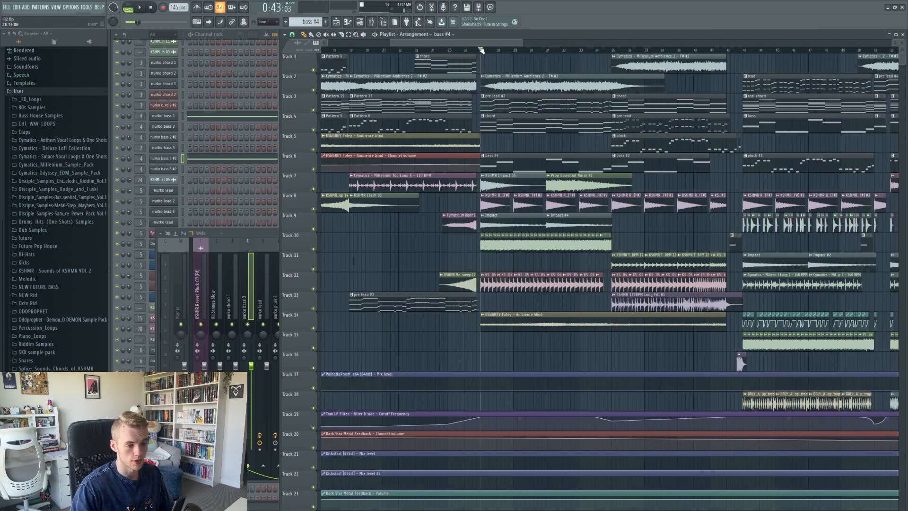
- Audition the KSHMR Drop Claps 04 clip on Track 12 and the KSHMR Reverb Pluck 08 clip on Track 8
scroll(492, 190, "up", 5)
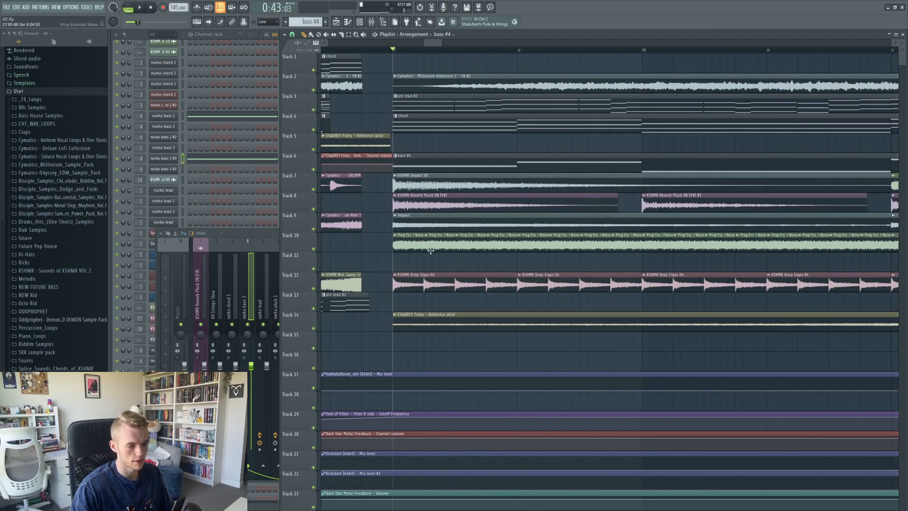
key("y")
left_click_drag(428, 250, 681, 246)
left_click_drag(392, 285, 392, 286)
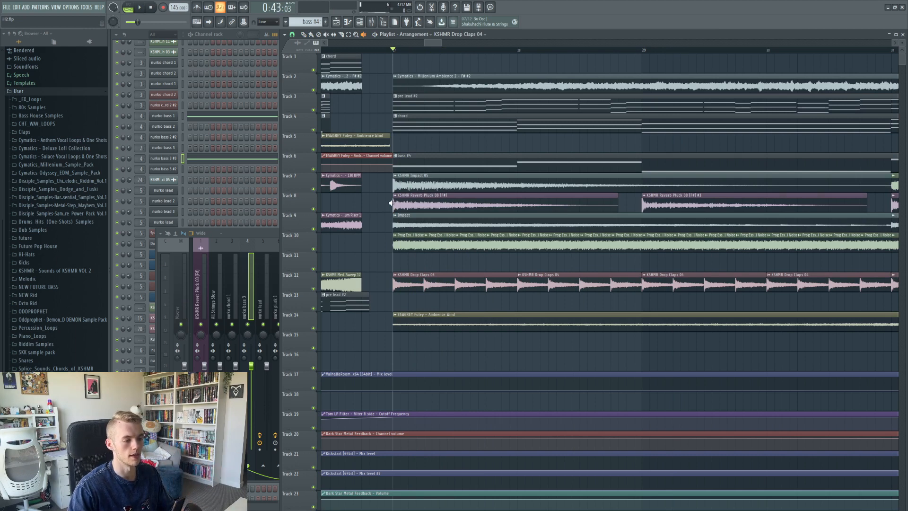
left_click_drag(391, 202, 397, 203)
scroll(450, 292, "down", 3)
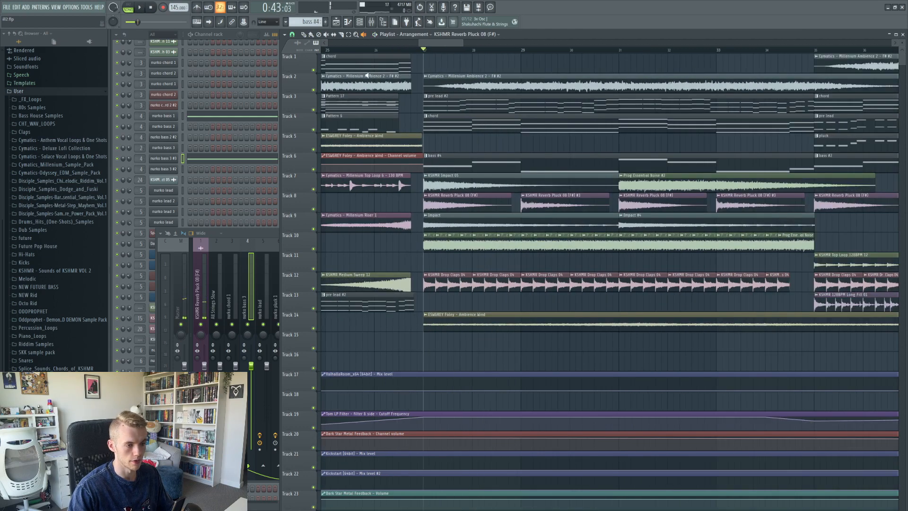
scroll(547, 260, "down", 2)
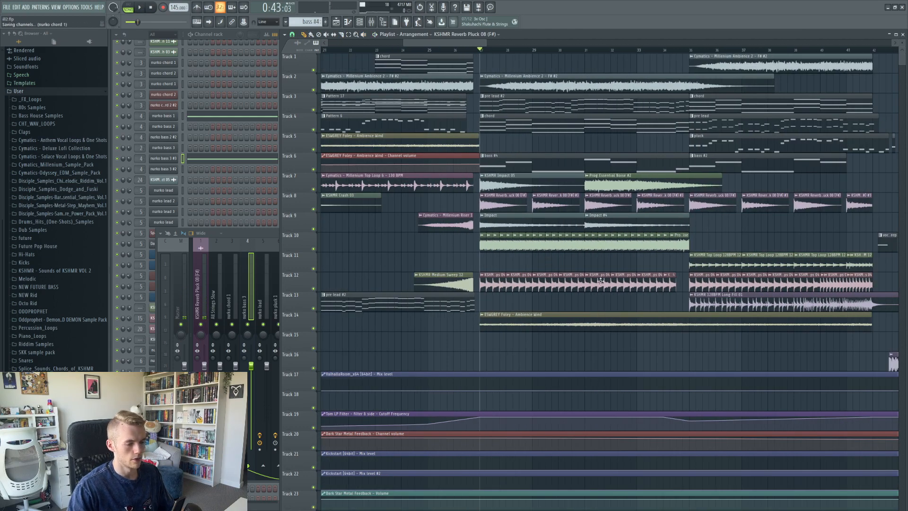
- Play the section starting at the bass #4 clip, stop playback and switch smart disable for all plugins
key("space")
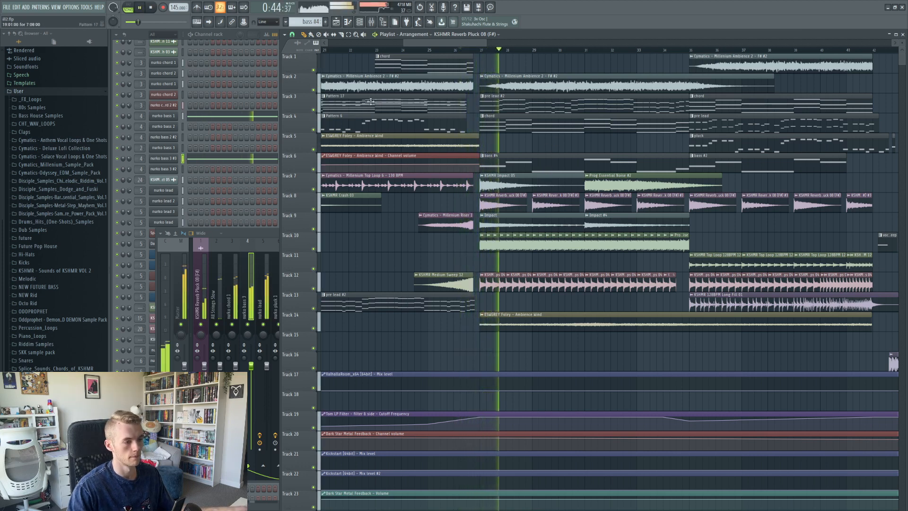
left_click(152, 7)
left_click(87, 7)
mouse_move(105, 32)
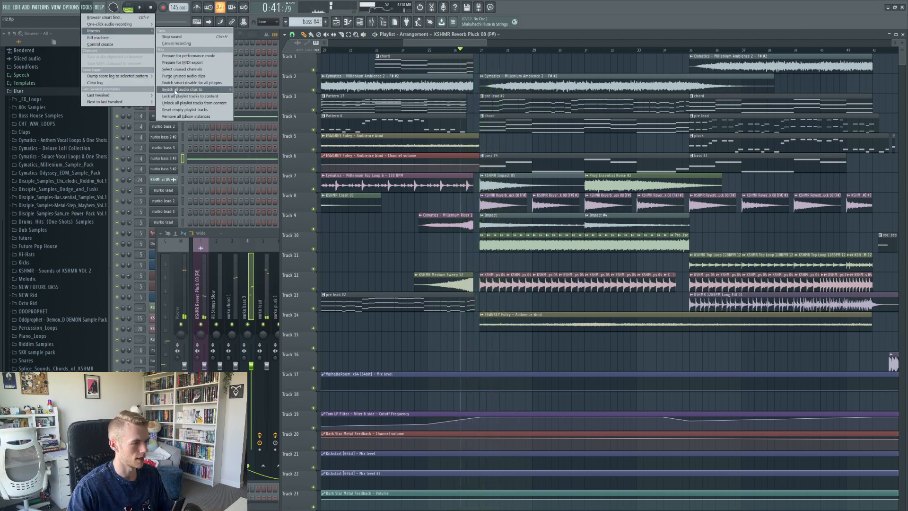
left_click(195, 83)
- Play the arrangement through the bass #4 section up to the start of the pre lead clip on Track 4
key("space")
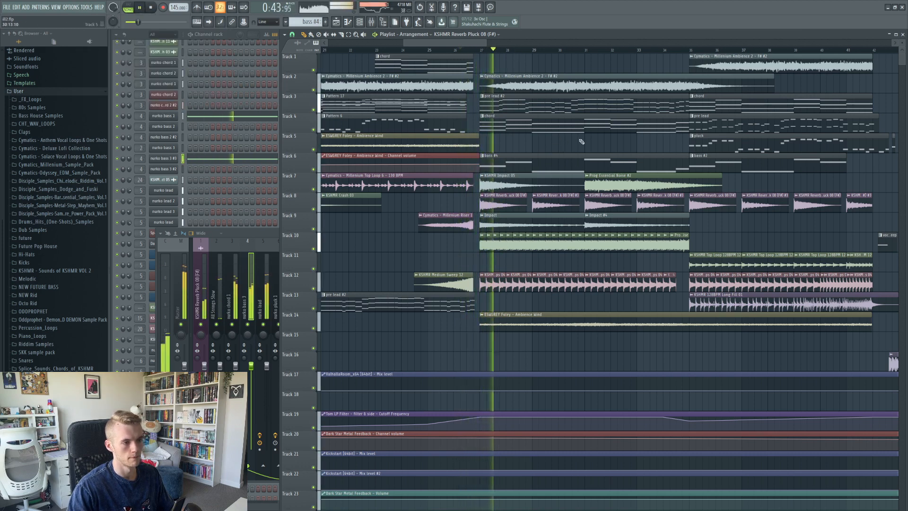
left_click_drag(467, 44, 472, 44)
scroll(440, 189, "down", 3)
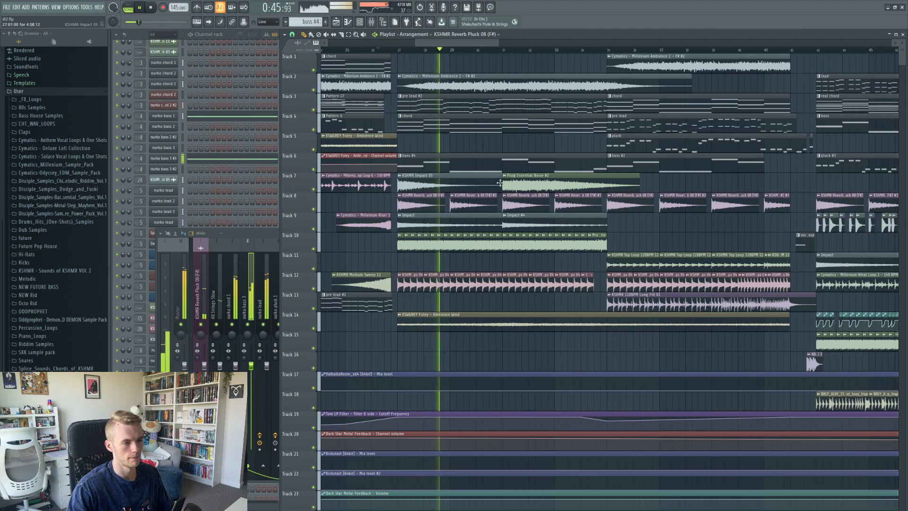
key("space")
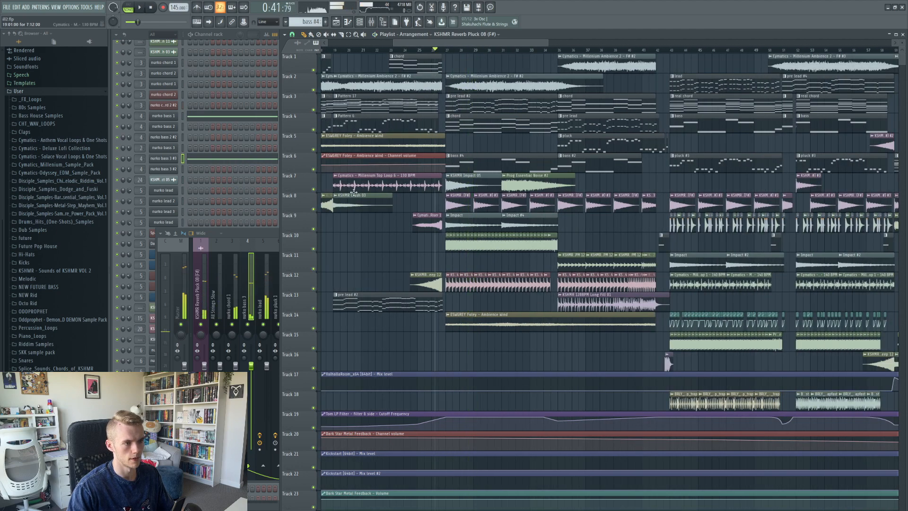
left_click(474, 50)
key("space")
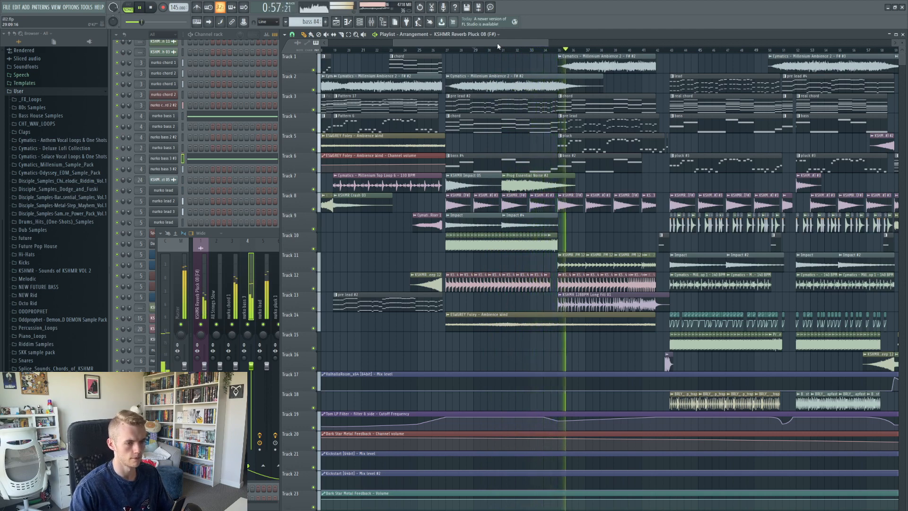
key("space")
- Place the song playhead at the start of the pre lead clip on Track 4 and save the project
left_click(425, 54)
scroll(456, 217, "up", 2)
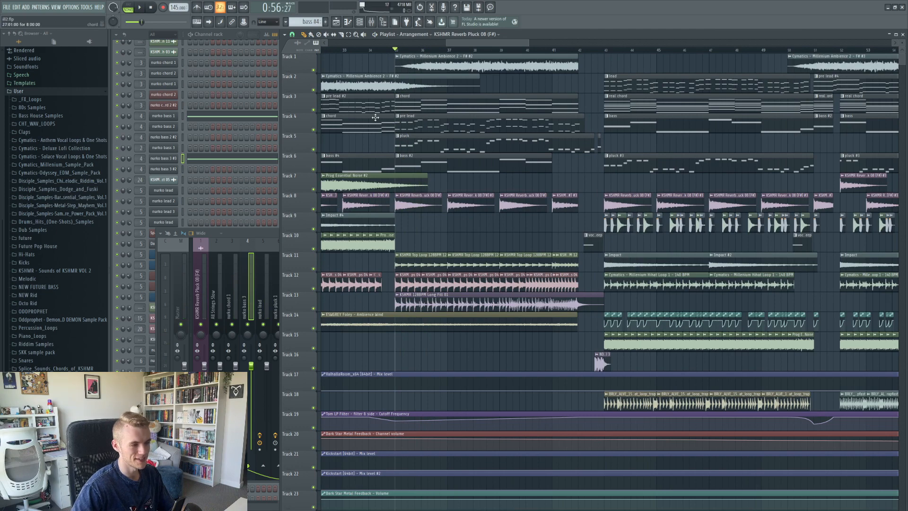
key("ctrl+s")
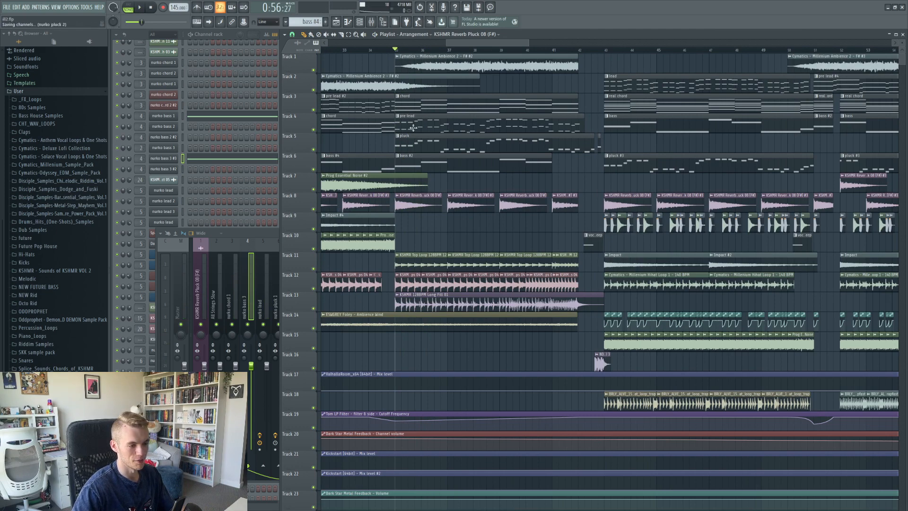
- Play the pluck pattern on its own in pattern mode and hide the mixer
left_click(423, 125)
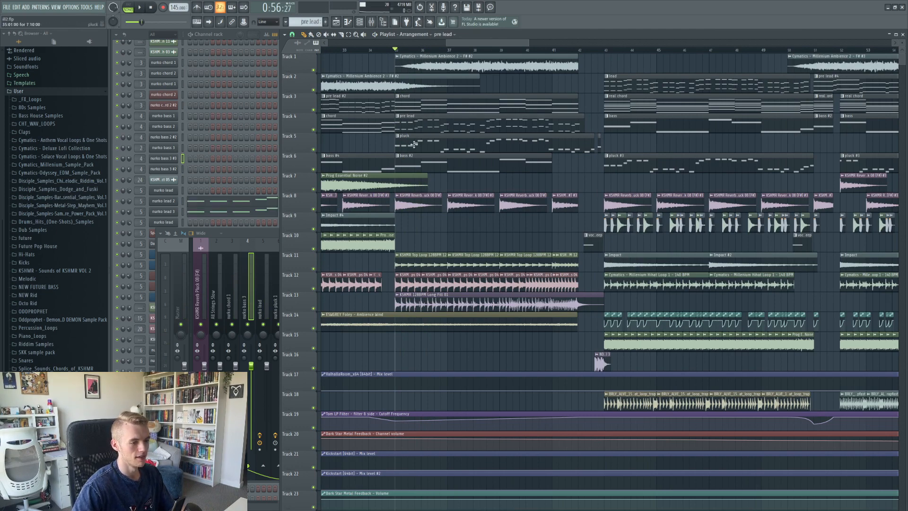
left_click(439, 146)
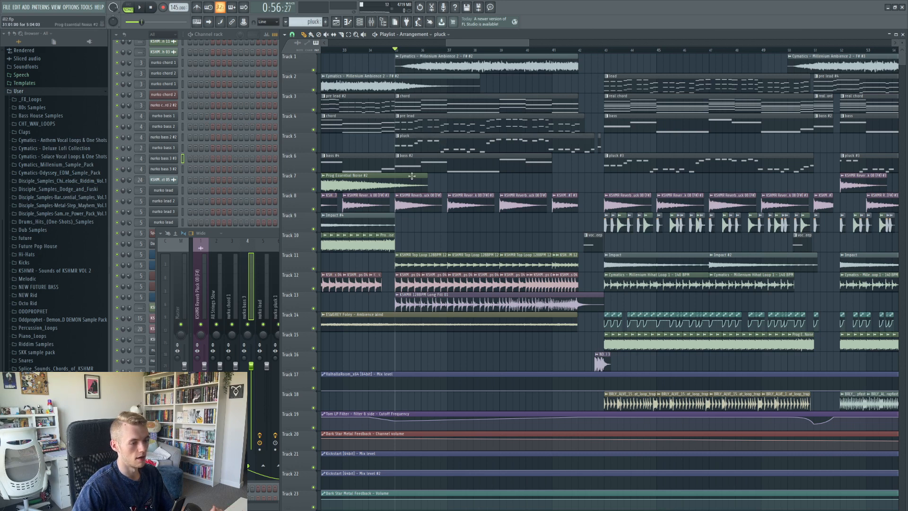
left_click(130, 7)
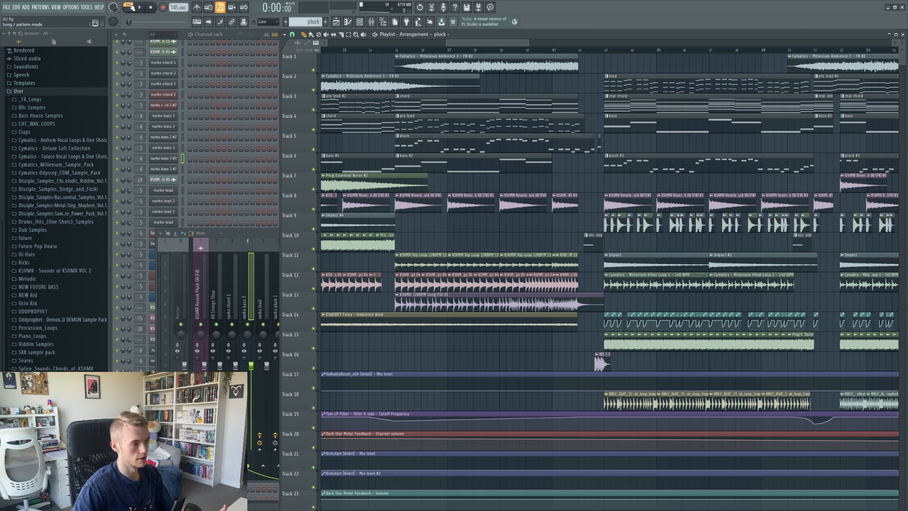
left_click(144, 8)
key("F9")
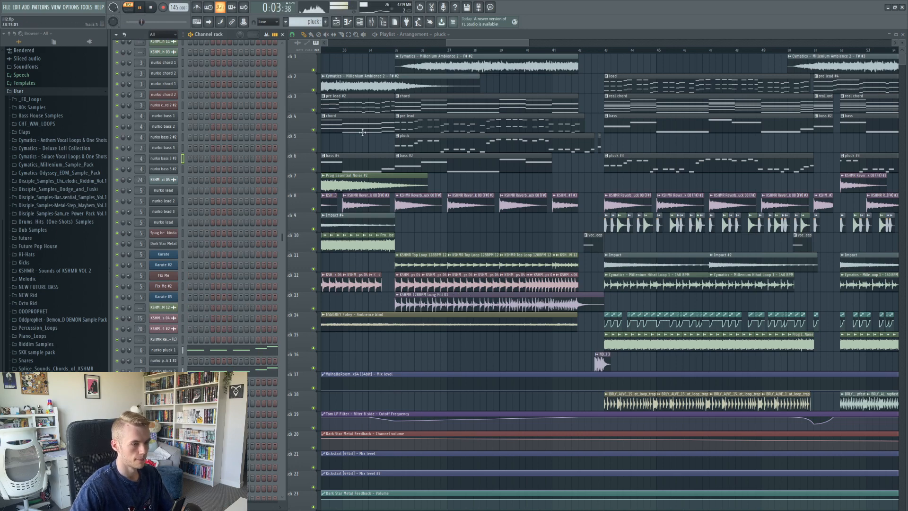
left_click(364, 35)
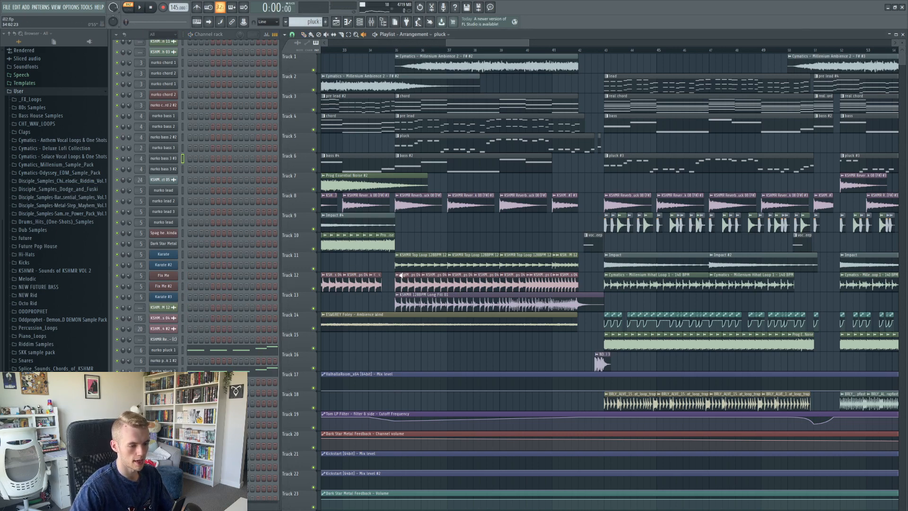
- Audition the KSHMR Top Loop 128BPM 12, KSHMR 128BPM Long Fill 01 and pre lead clips, and save the project
scroll(401, 275, "up", 3)
left_click(387, 263)
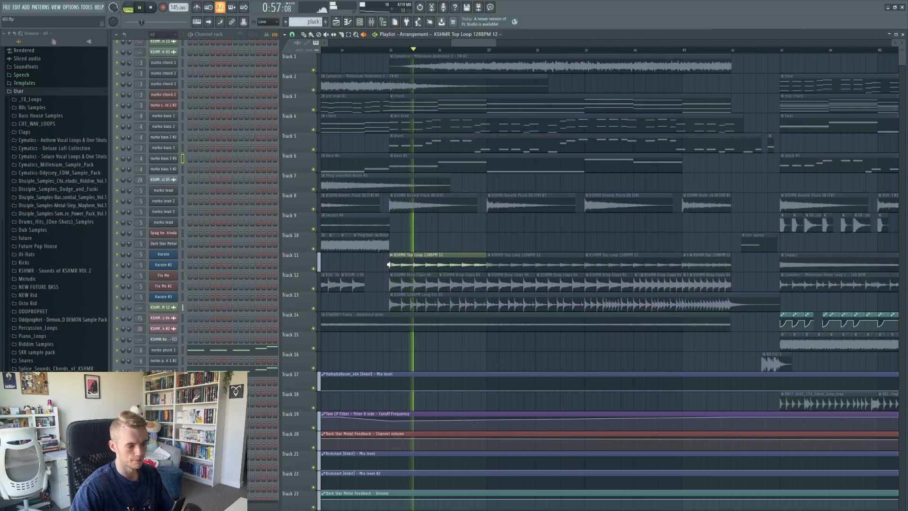
left_click(507, 308)
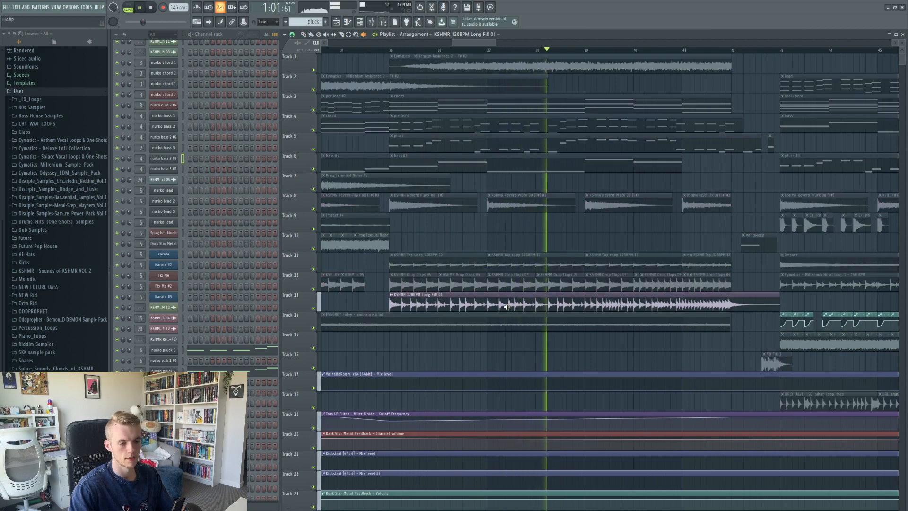
scroll(423, 142, "down", 4, "ctrl")
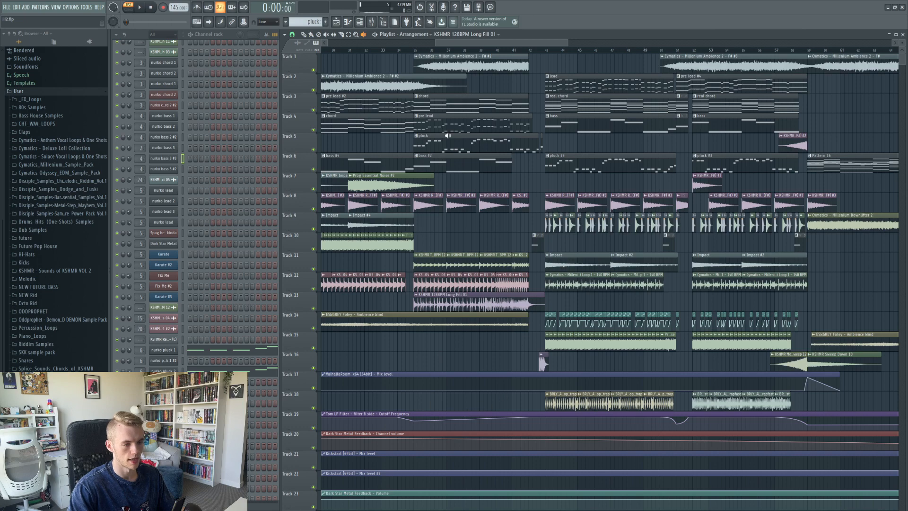
left_click(418, 127)
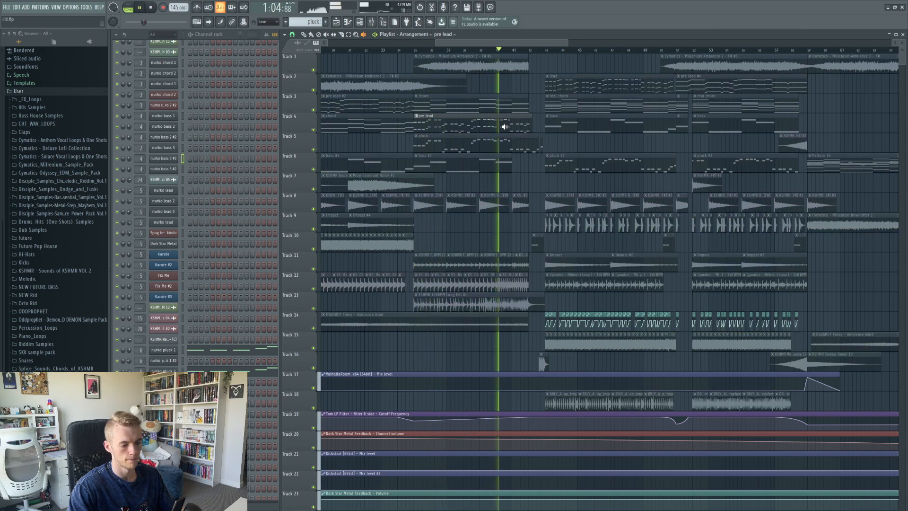
key("ctrl+s")
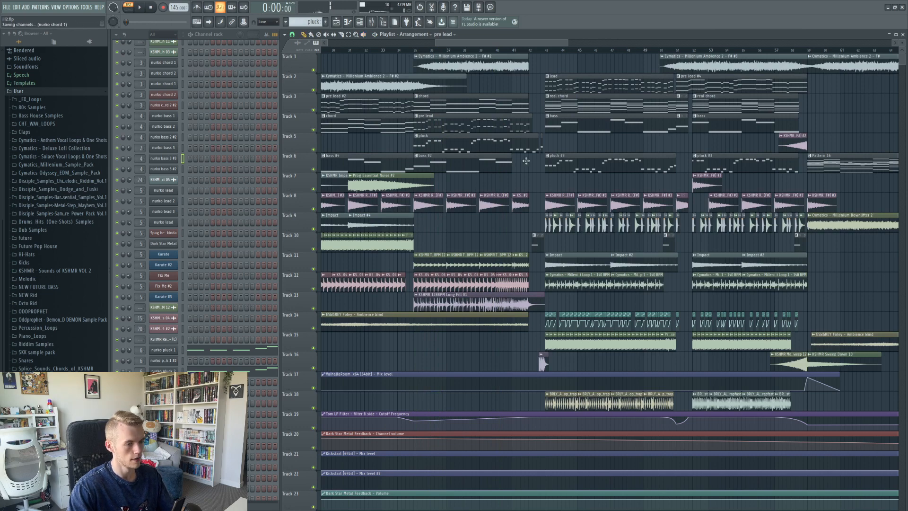
- Inspect the vox sweep notes on Track 10 and the ND Fill 3 audio clip settings on Track 16, closing both windows
scroll(469, 244, "up", 5)
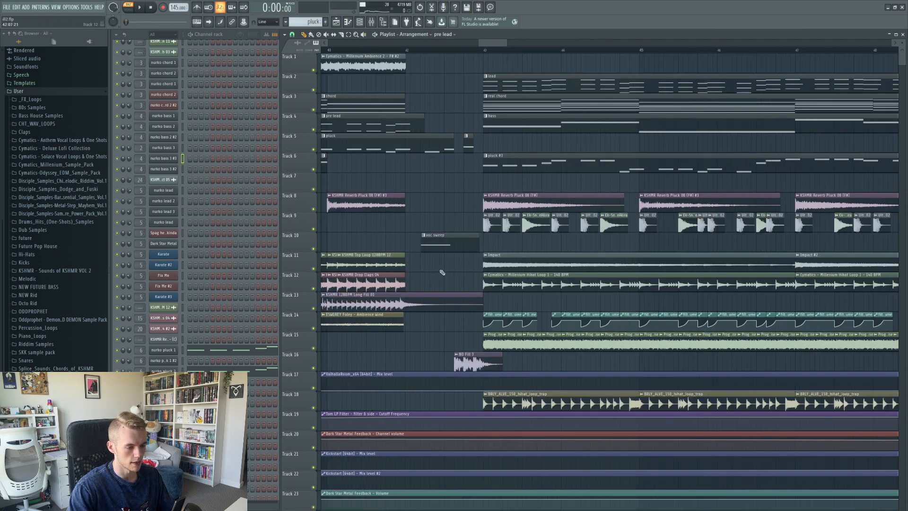
double_click(427, 240)
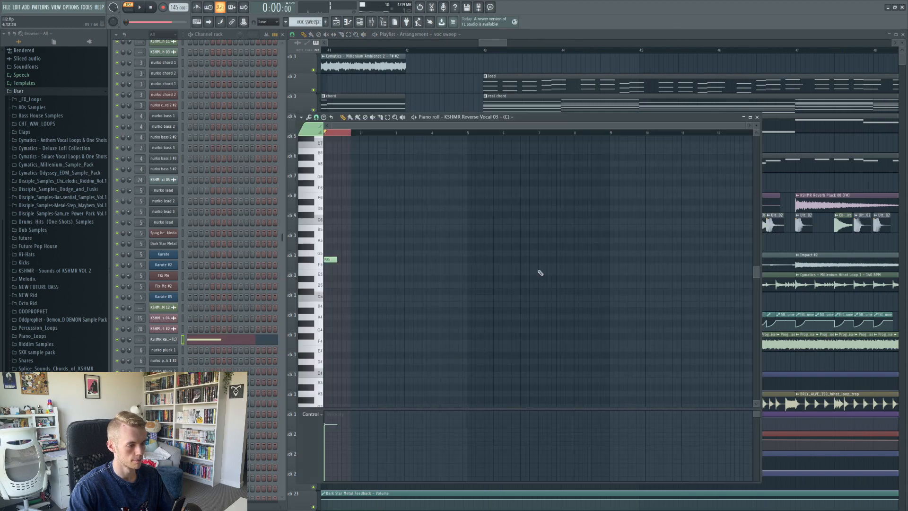
left_click(757, 117)
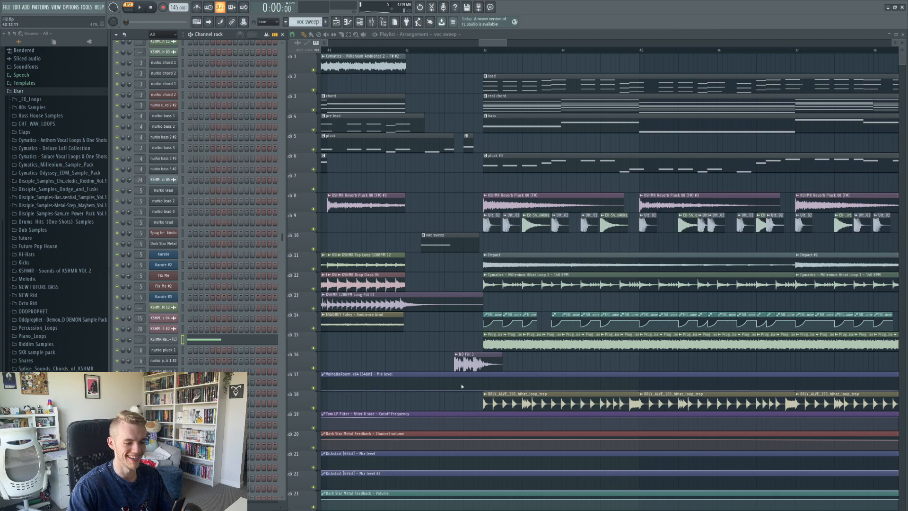
double_click(475, 365)
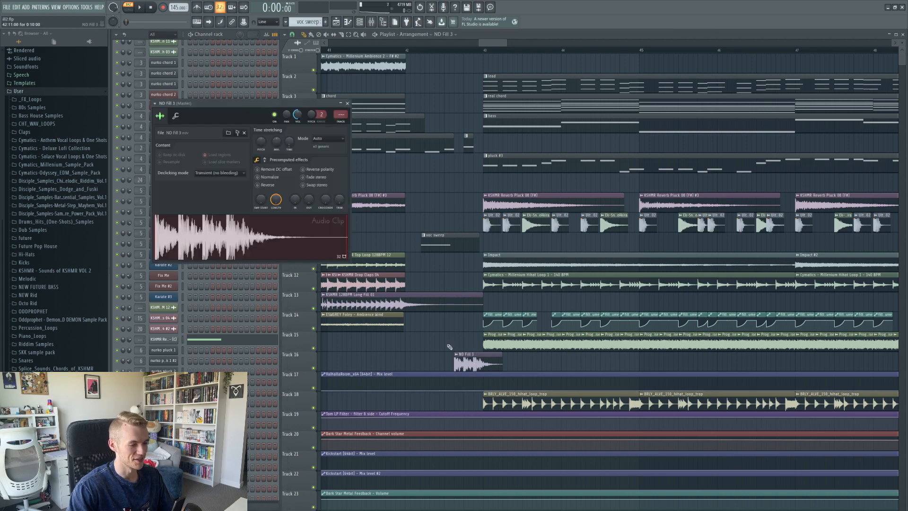
left_click(348, 103)
scroll(541, 215, "down", 2)
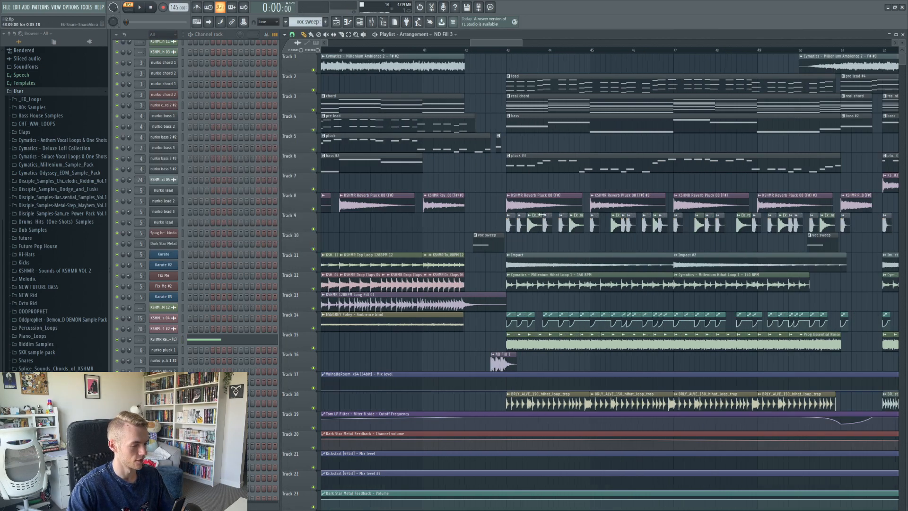
- Place the song playhead at the start of the lead clip on Track 2
scroll(468, 95, "down", 4)
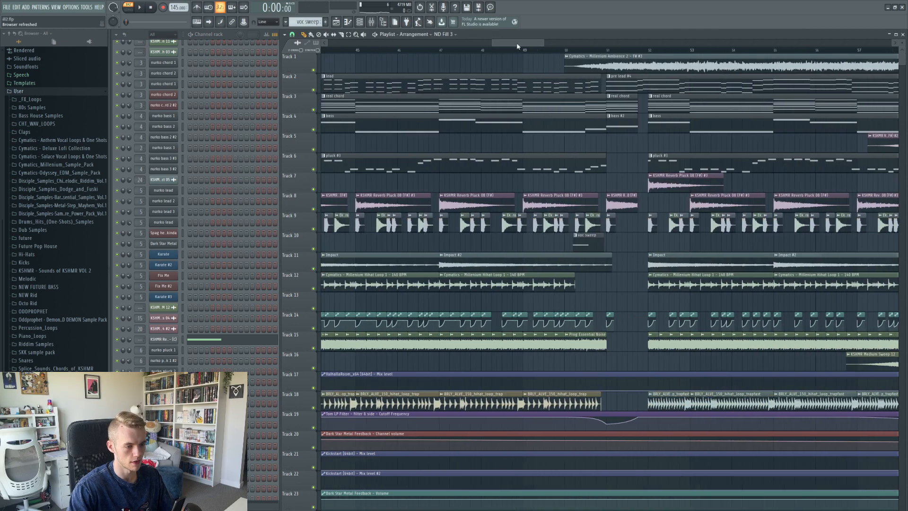
scroll(376, 210, "up", 2)
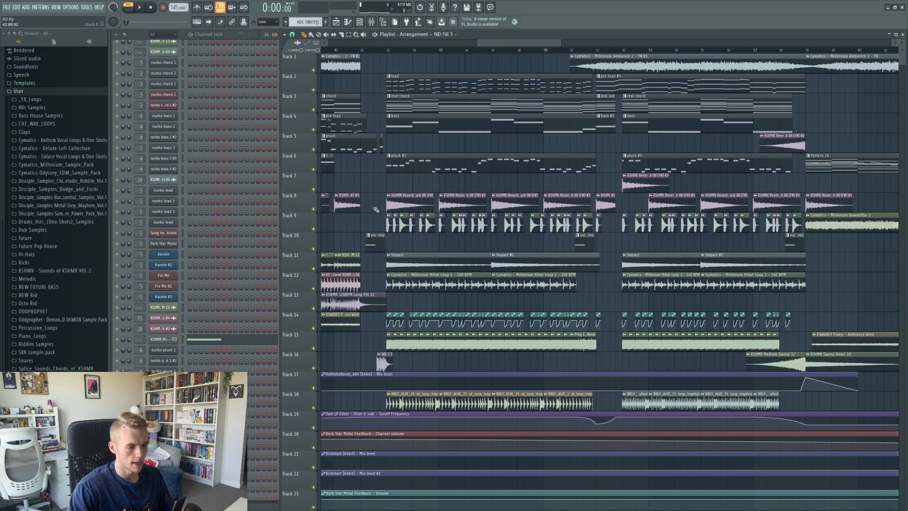
left_click(388, 50)
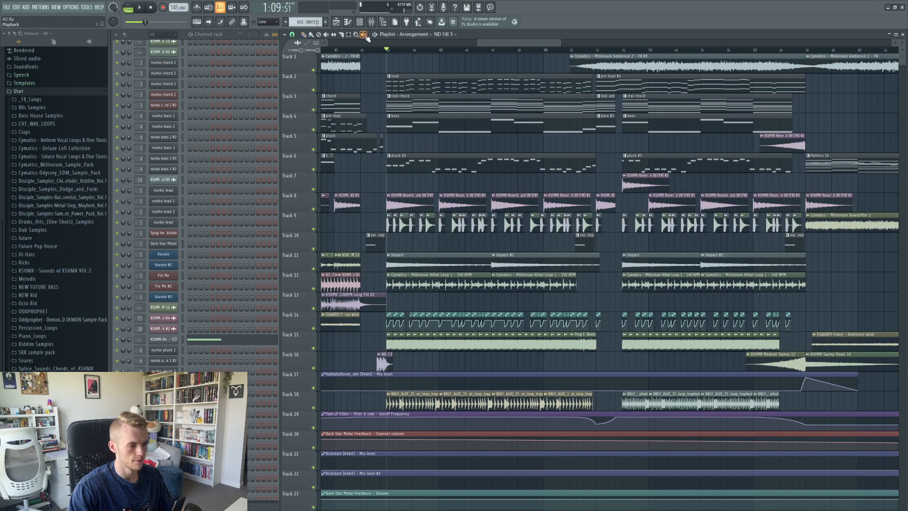
- Audition the KSHMR Reverb Pluck 08 clips on Track 8 beneath the lead section
left_click(385, 205)
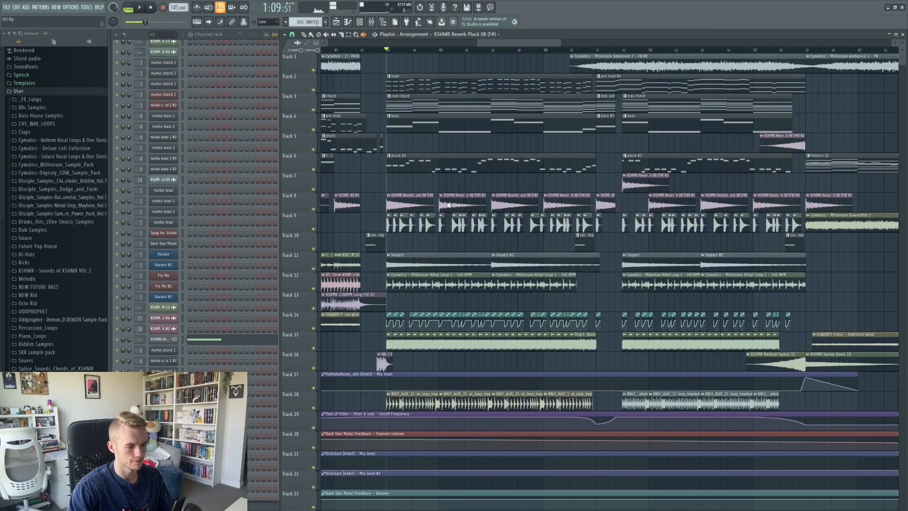
scroll(434, 220, "up", 2)
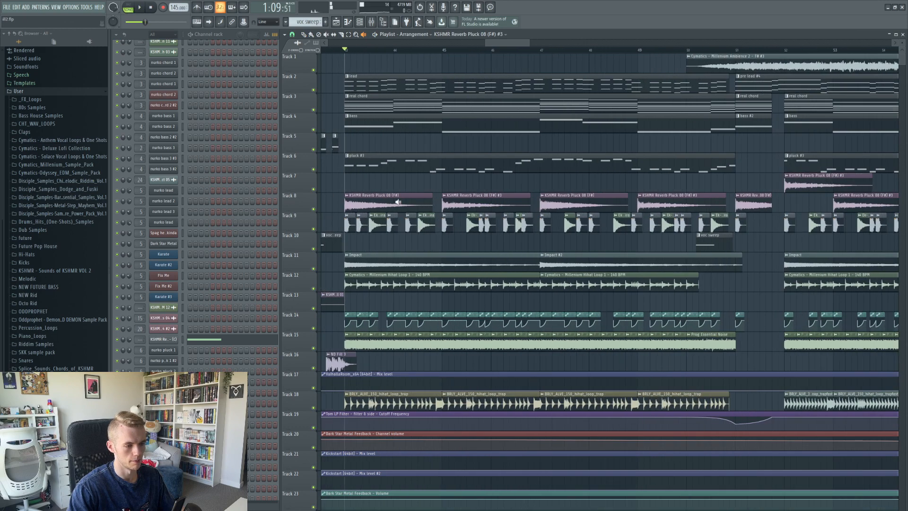
left_click(443, 207)
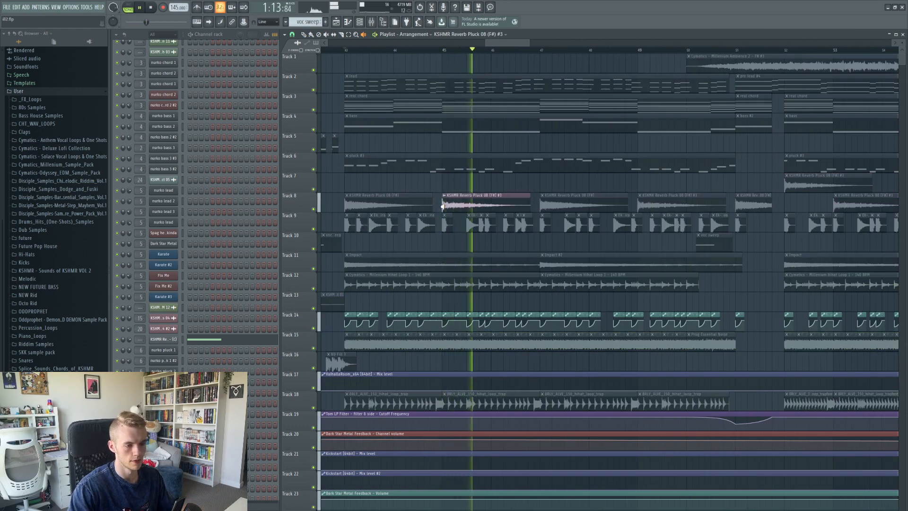
left_click(613, 207)
left_click(644, 207)
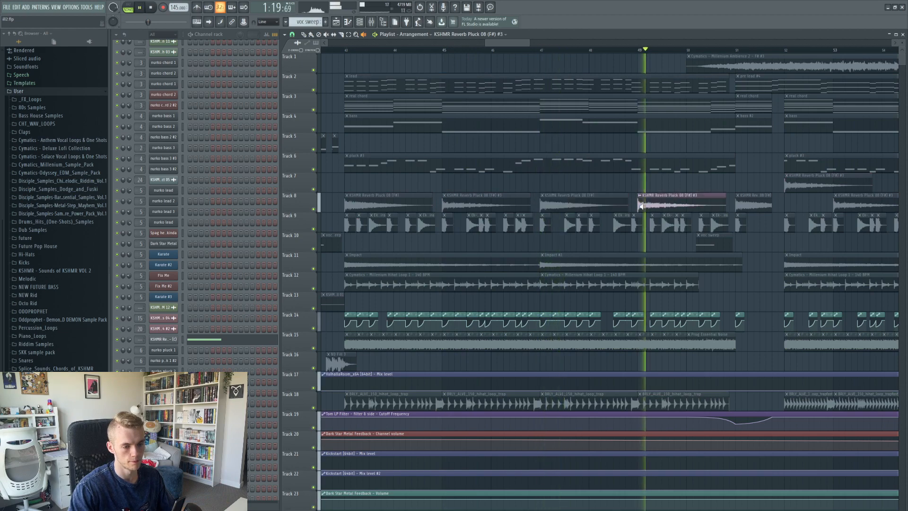
scroll(537, 61, "right", 2)
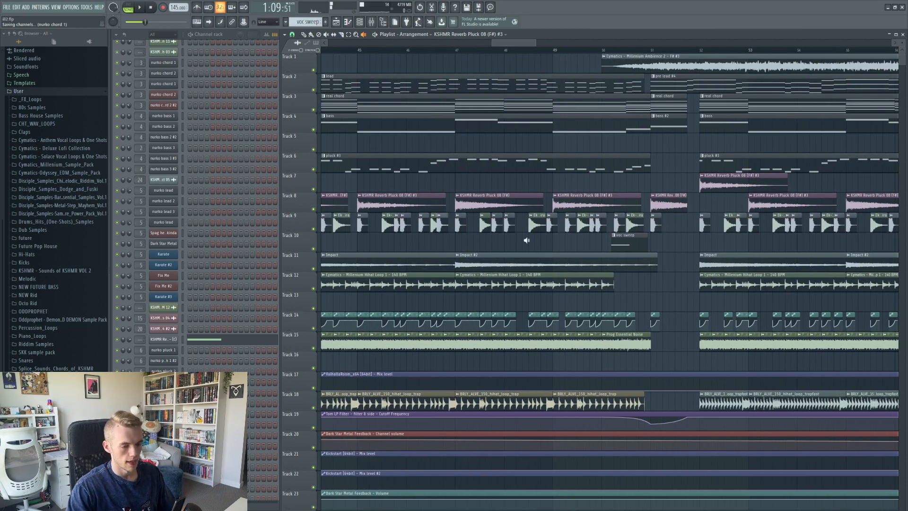
- Audition the Prog Essential Noise clip on Track 15 and inspect the BRLY_ALVE_150_hihat_loop_trap clip settings on Track 18, closing its window
scroll(489, 328, "down", 3)
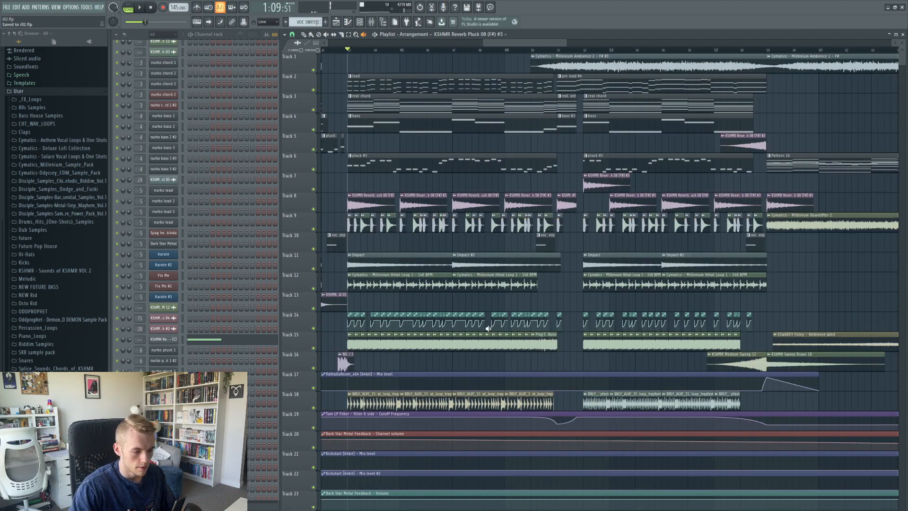
left_click(345, 343)
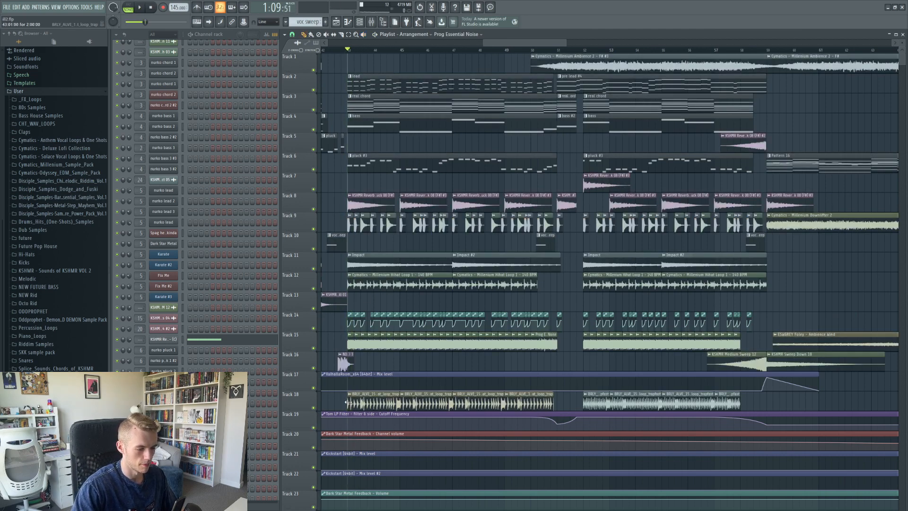
double_click(374, 401)
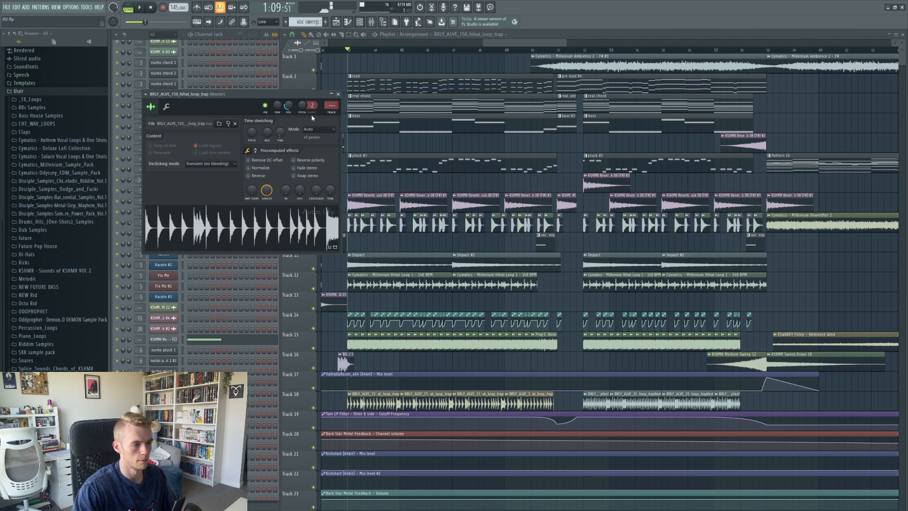
left_click(338, 94)
- Audition the pluck #3 pattern from Track 6 on its own and return to song mode
key("space")
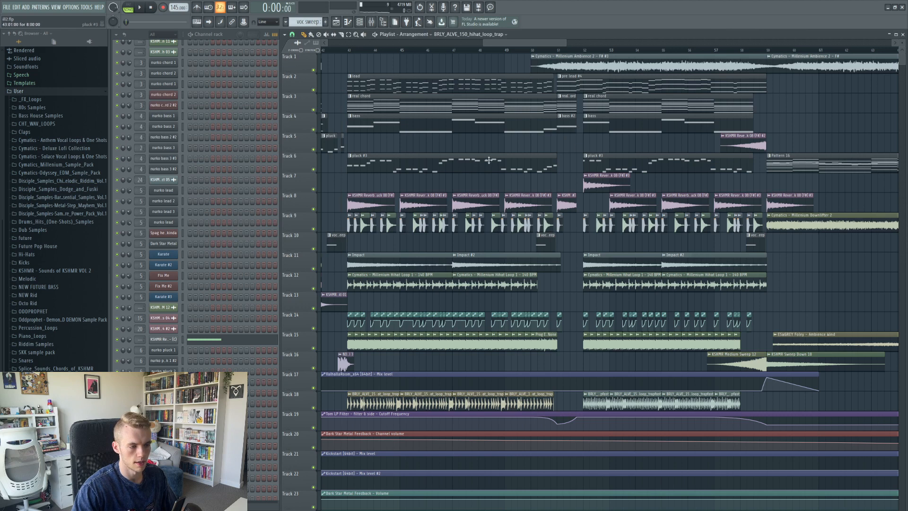
left_click(372, 154)
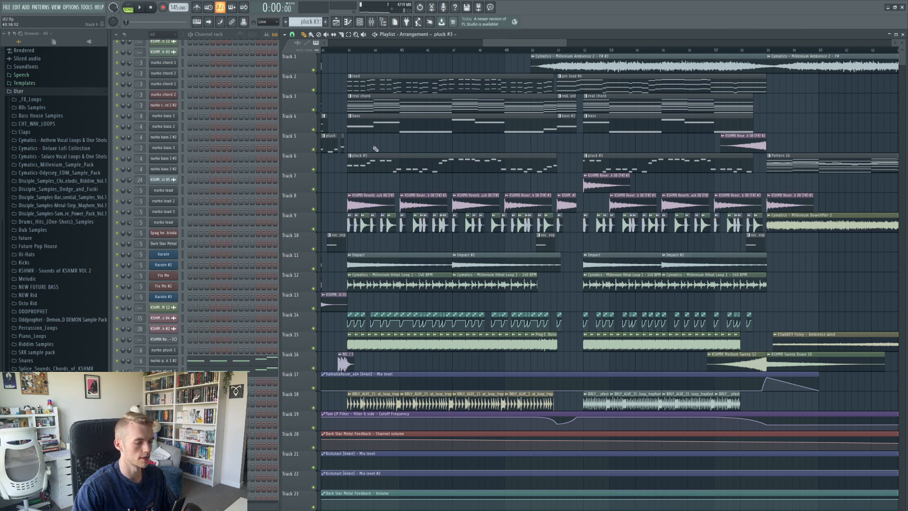
left_click(139, 7)
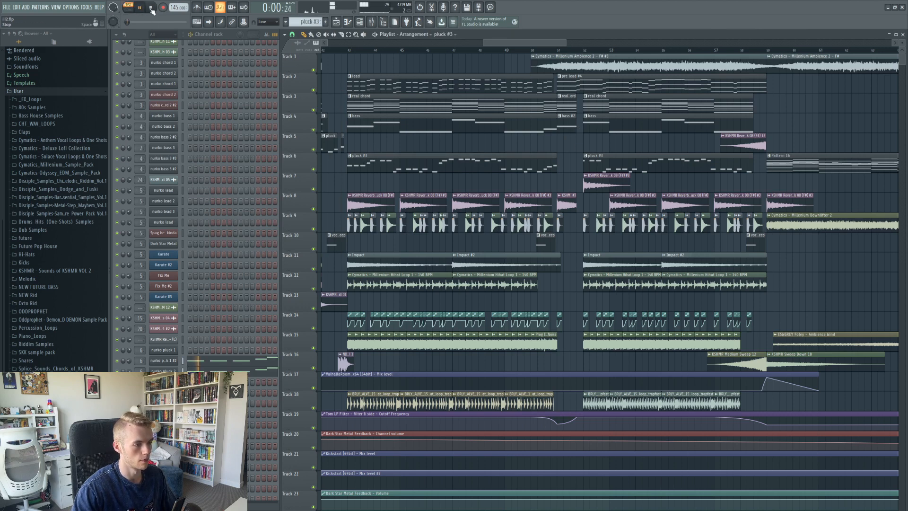
key("l")
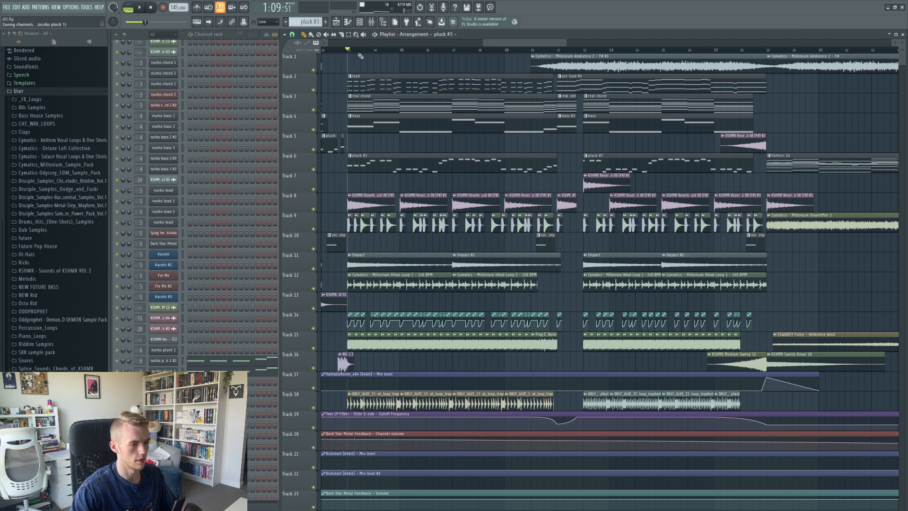
- Audition the real chord pattern from Track 3 on its own and return to song mode
scroll(499, 46, "left", 3)
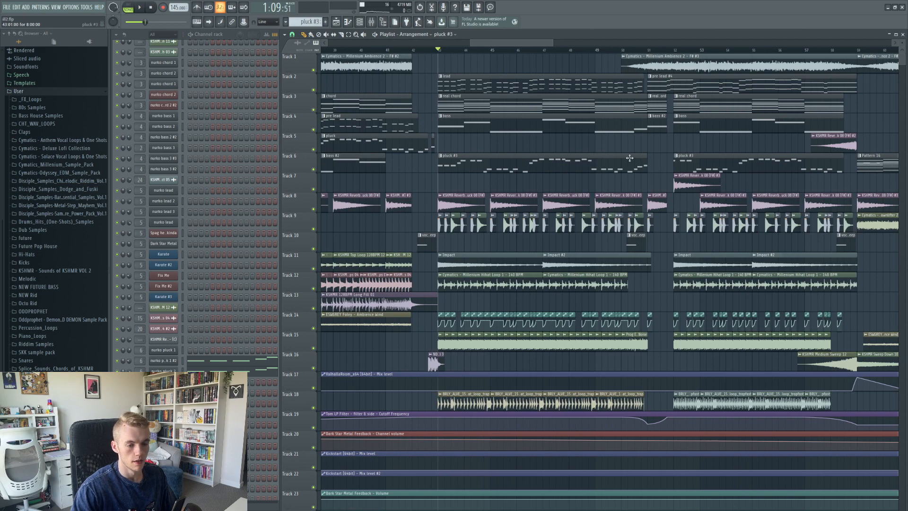
left_click(463, 95)
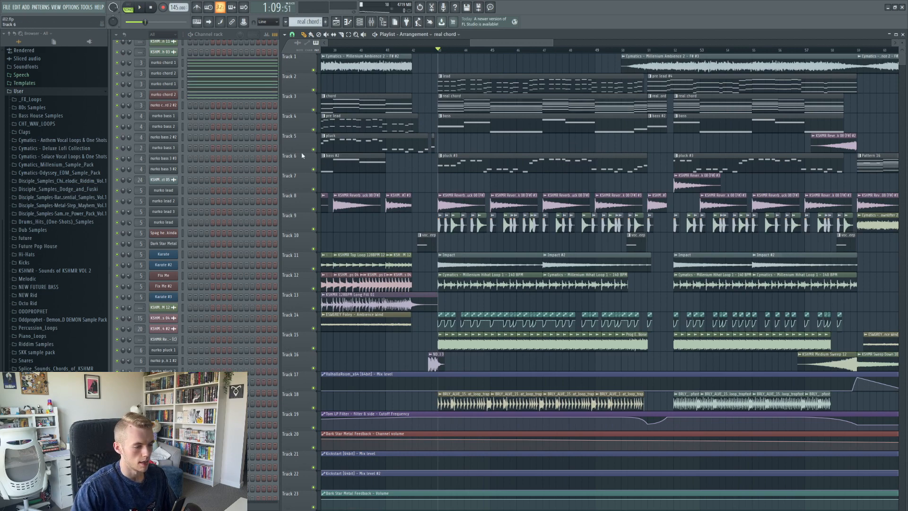
key("l")
key("space")
key("space")
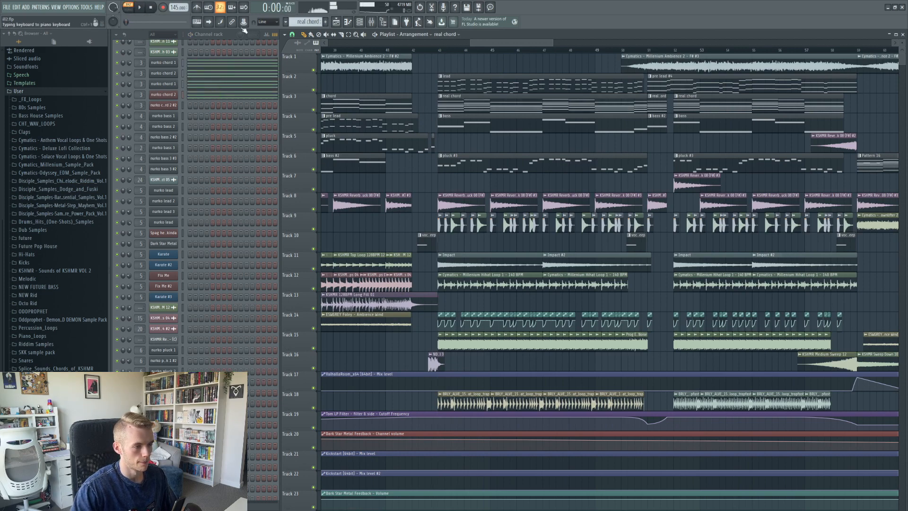
key("l")
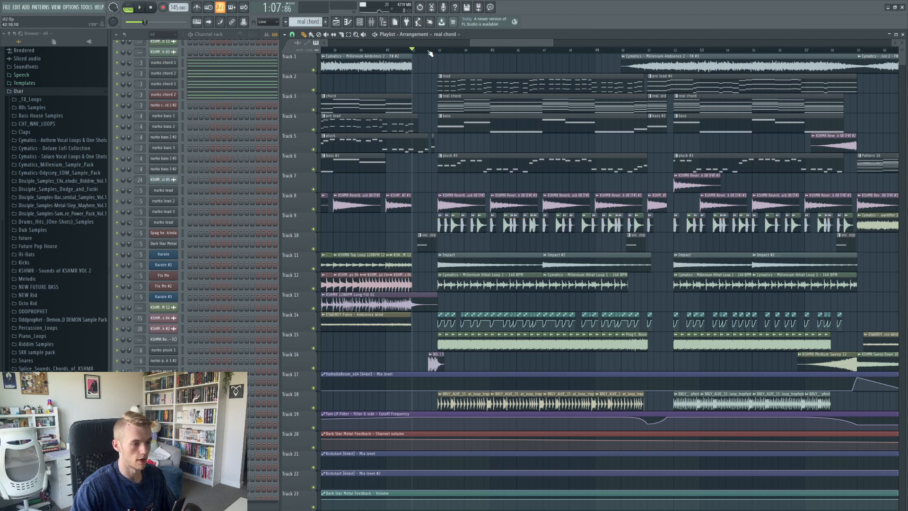
- Place the song playhead just before the lead clip on Track 2 and play the start of the drop
left_click(445, 50)
left_click_drag(444, 51, 426, 51)
key("space")
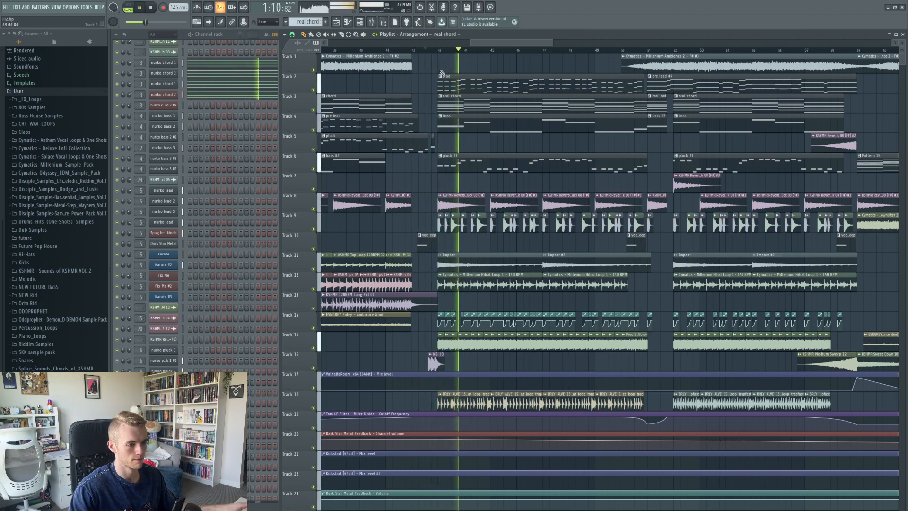
key("space")
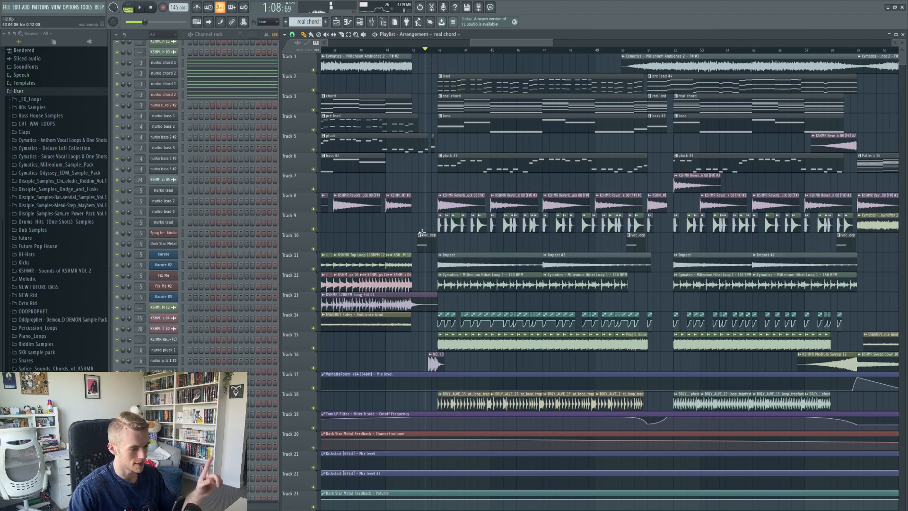
- Play the song from the end of the build-up into the second half of the drop, stop playback and save the project
scroll(428, 244, "up", 3)
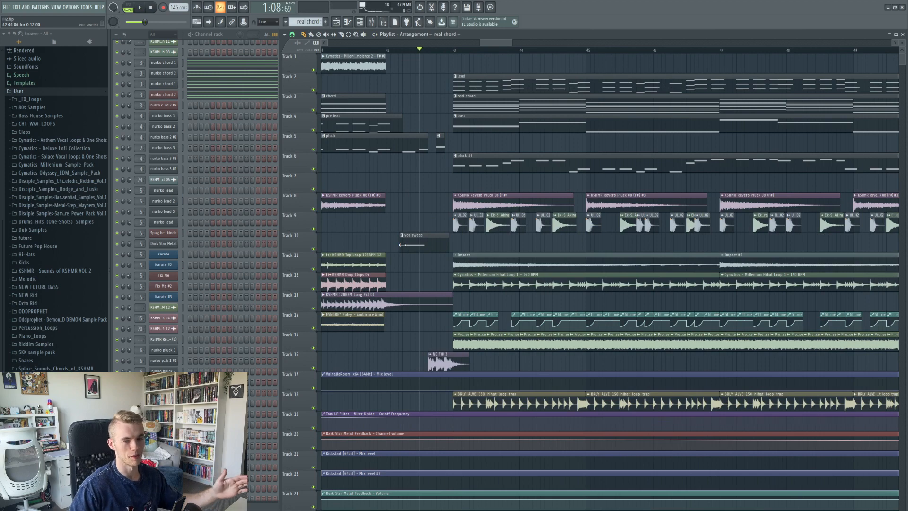
left_click(382, 50)
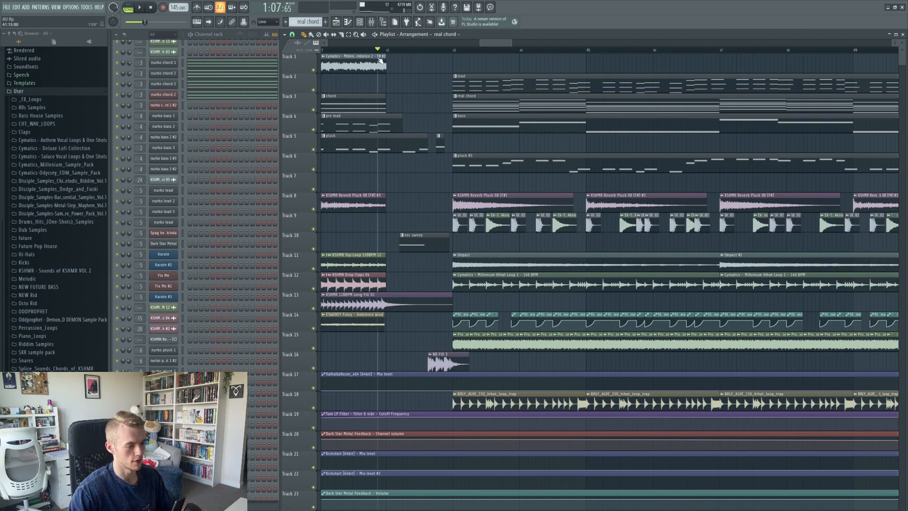
key("space")
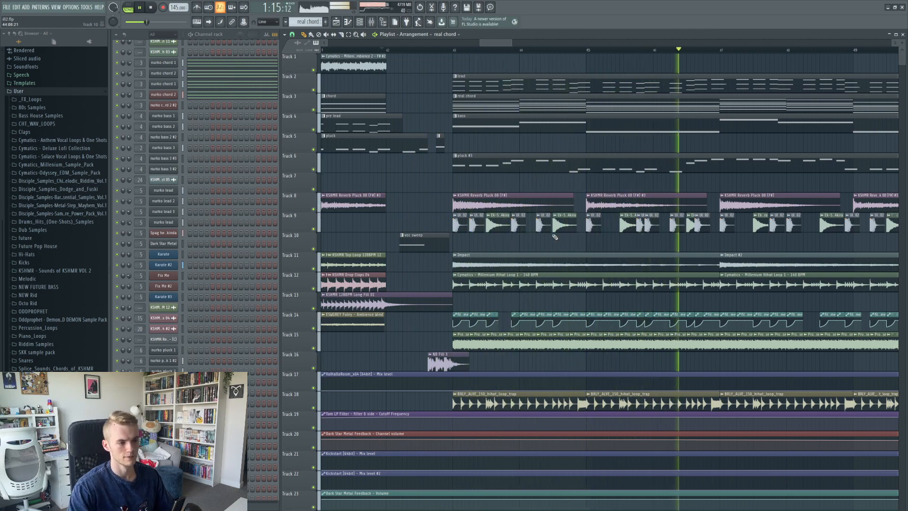
scroll(560, 241, "down", 2)
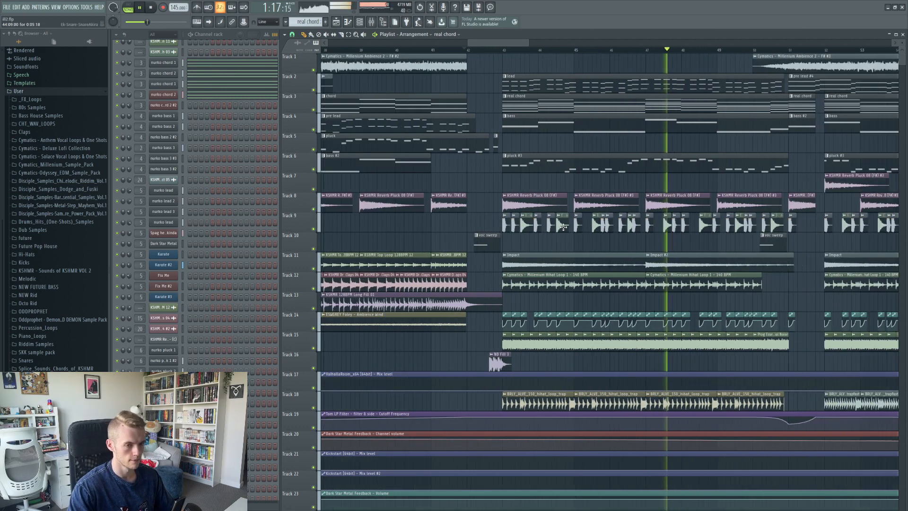
scroll(534, 204, "right", 3)
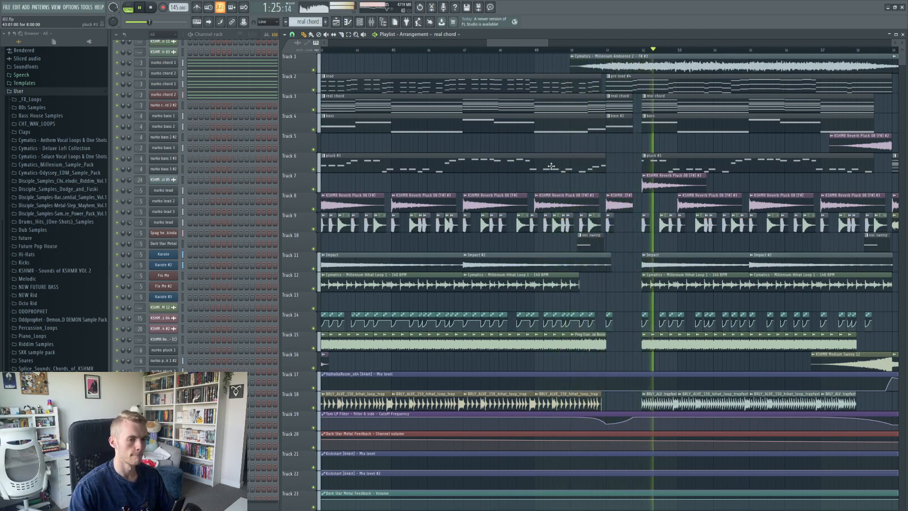
key("space")
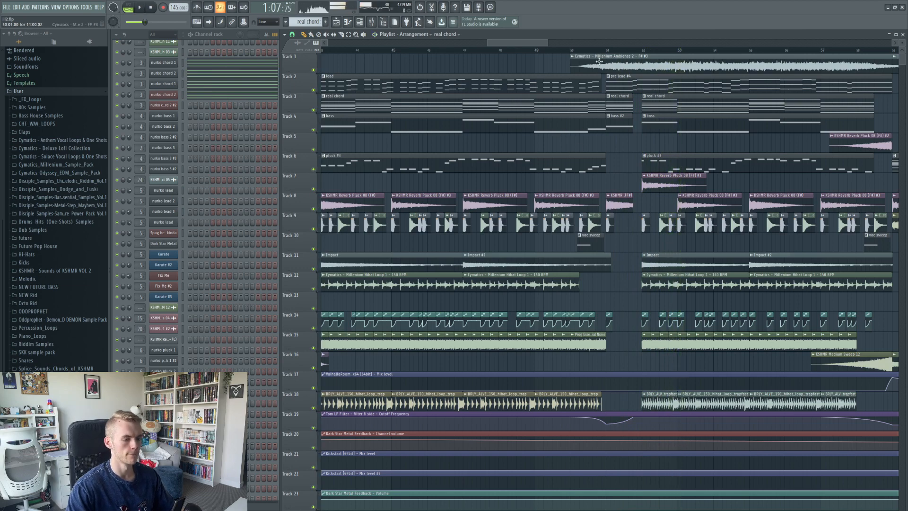
key("ctrl+s")
- Place the playhead at the start of pre lead #4 and audition the real chord, bass #2 and pre lead #4 clips there
left_click(607, 50)
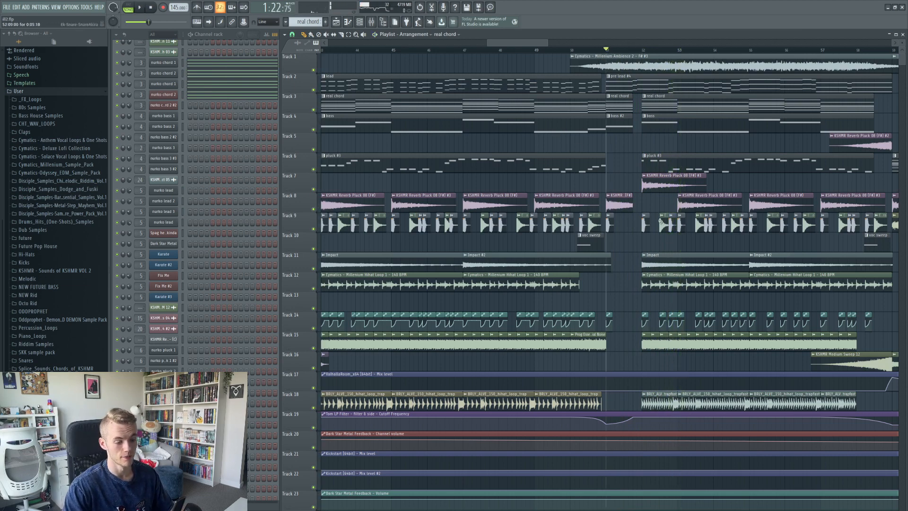
scroll(644, 350, "up", 3)
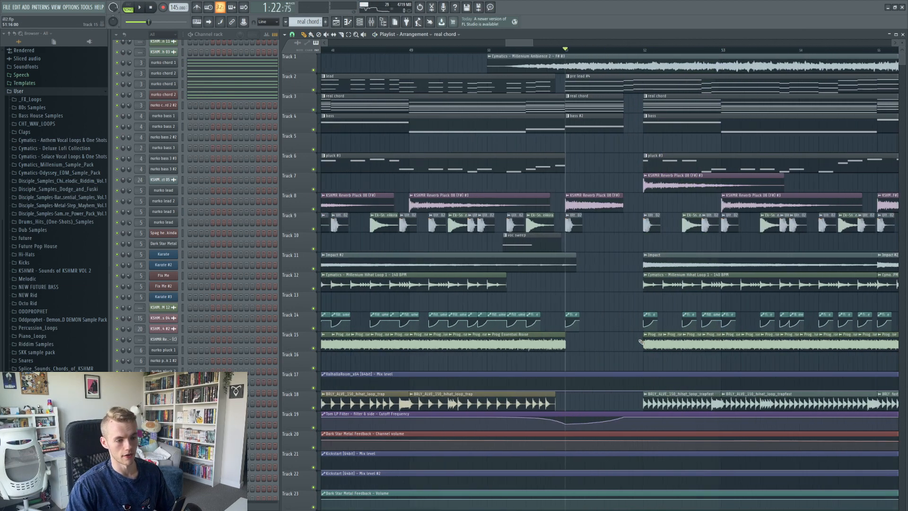
scroll(526, 49, "right", 3)
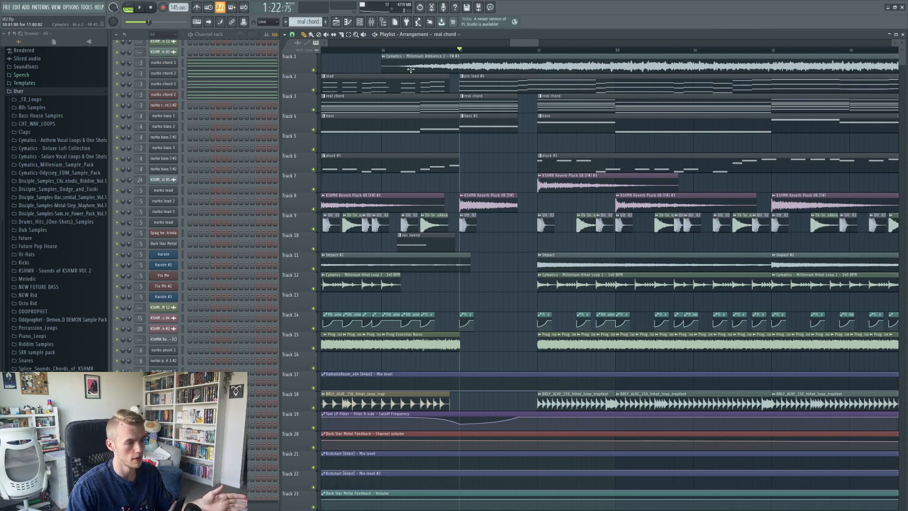
left_click(462, 102)
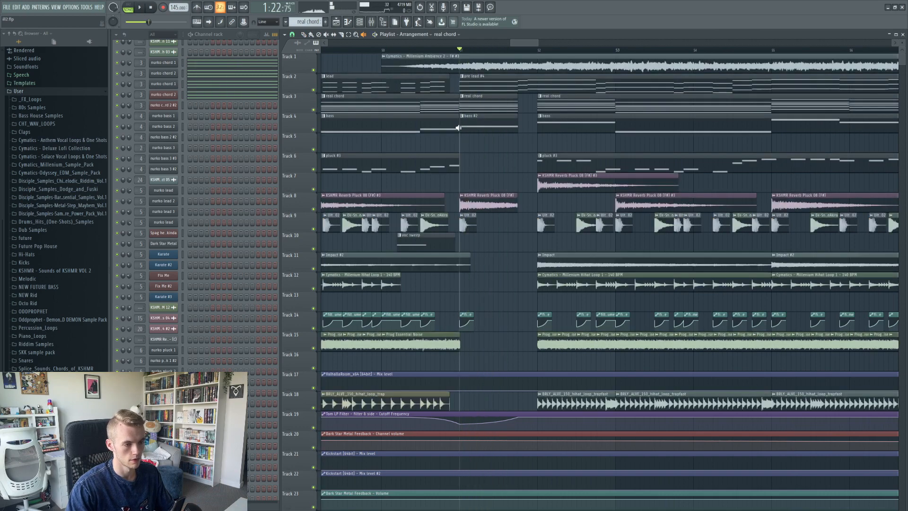
left_click(462, 129)
left_click_drag(461, 129, 459, 84)
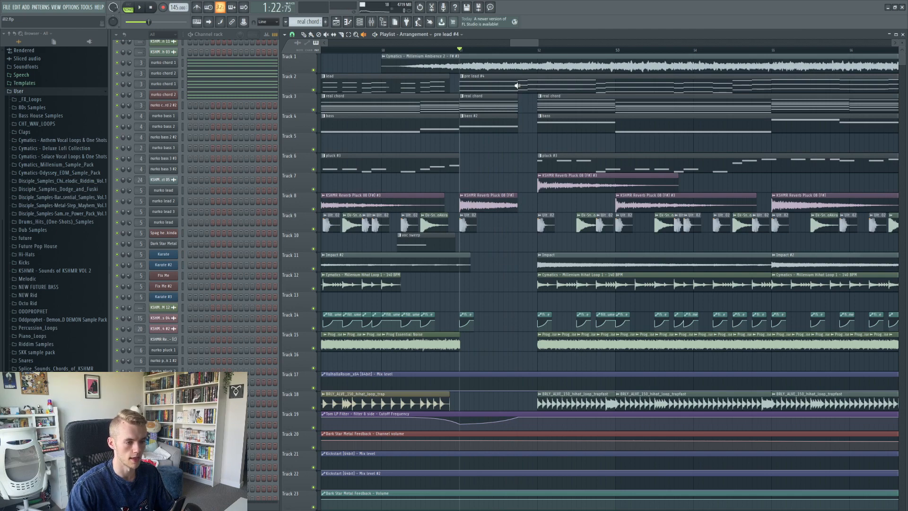
left_click_drag(517, 85, 518, 85)
- Play the song from just before the pre lead #4 clip through the mid-drop break, stop playback and save the project
left_click_drag(471, 56, 459, 56)
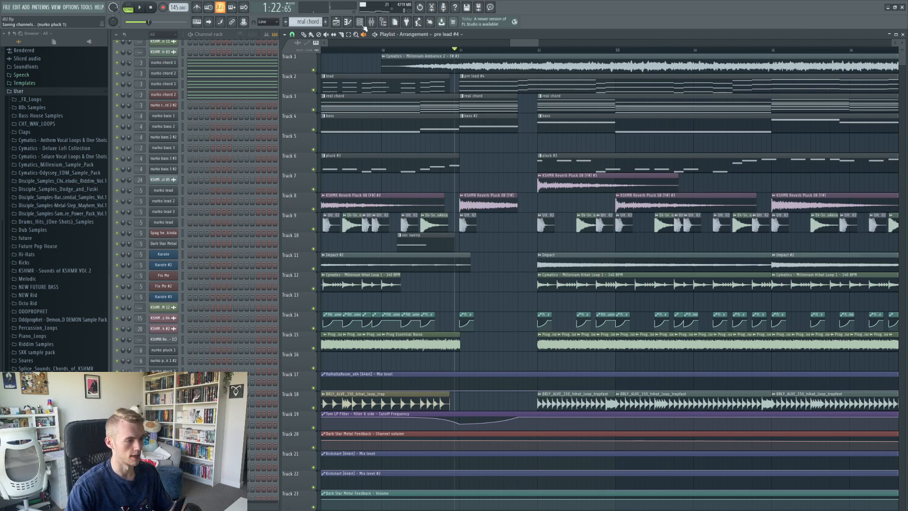
key("space")
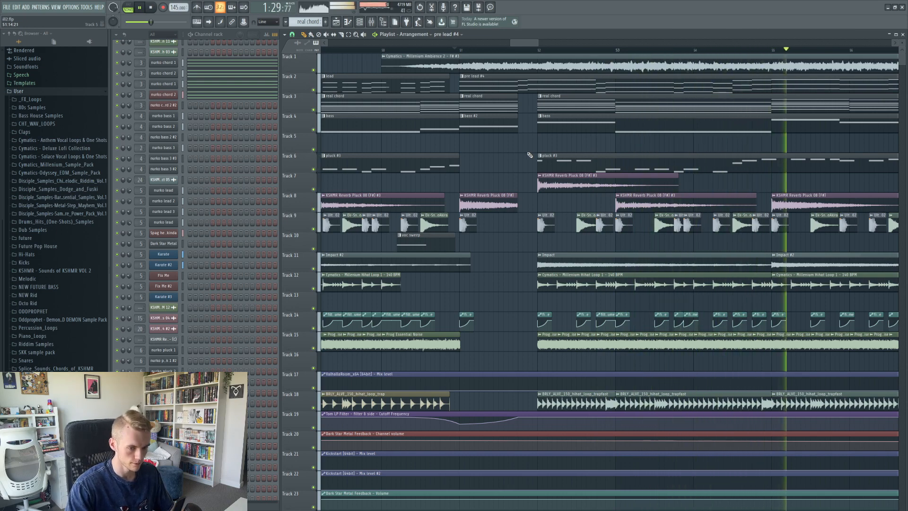
key("space")
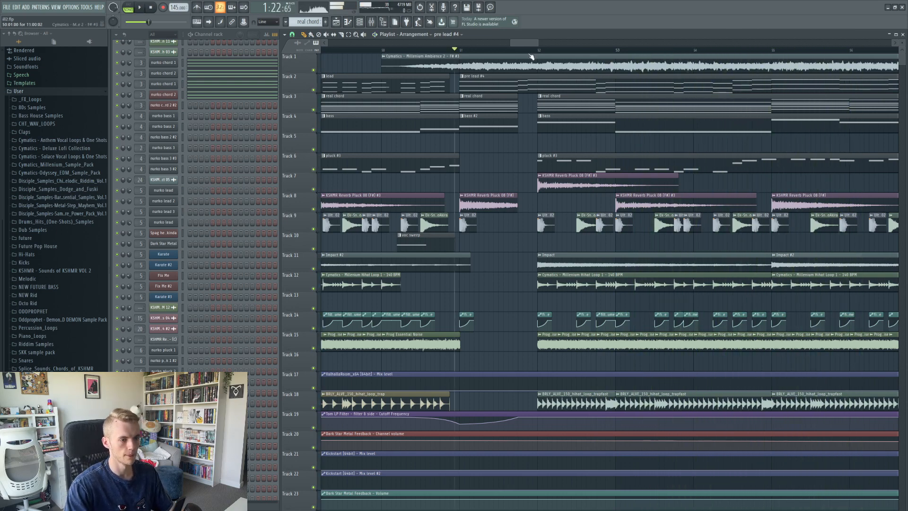
scroll(602, 222, "down", 4)
key("ctrl+s")
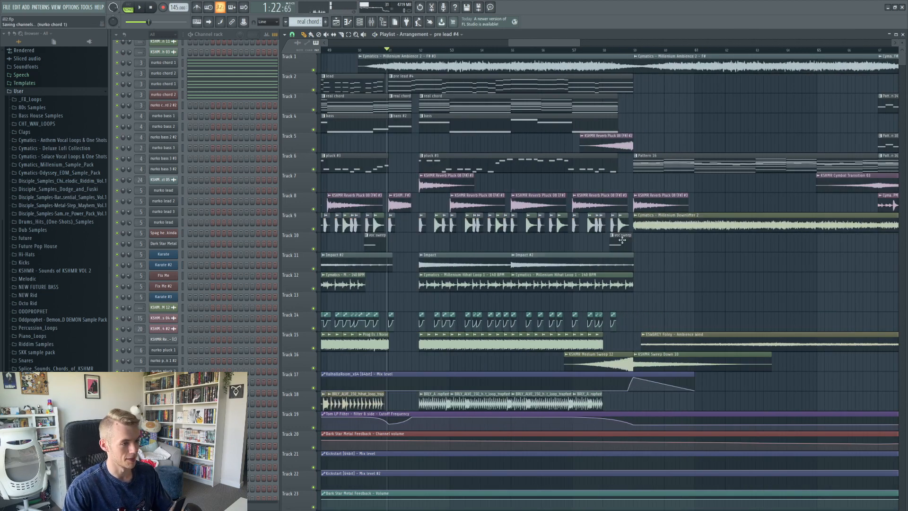
- Play the song from just before the end of the drop into the breakdown that starts with Pattern 16
left_click(624, 53)
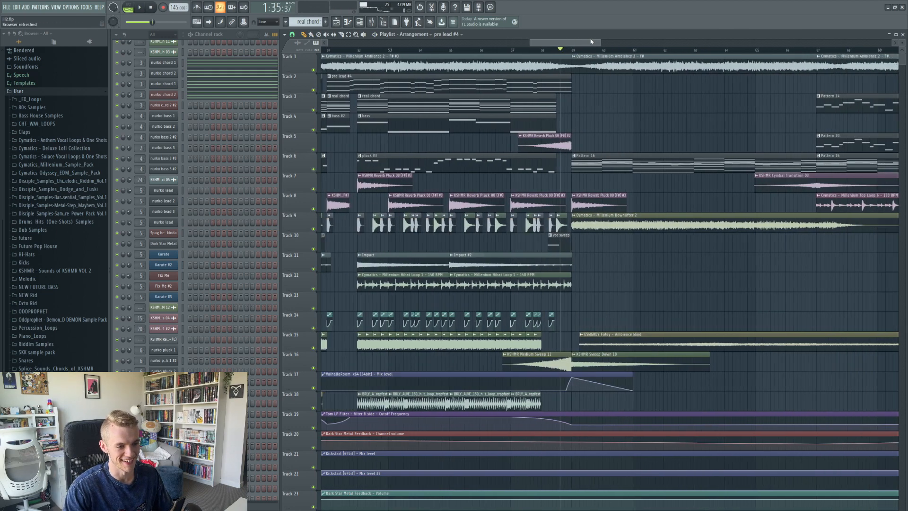
scroll(605, 54, "right", 3)
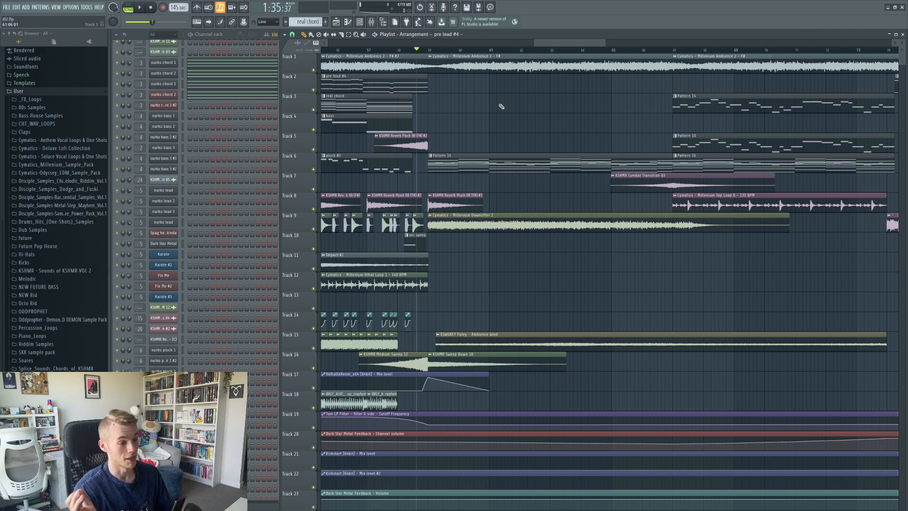
key("space")
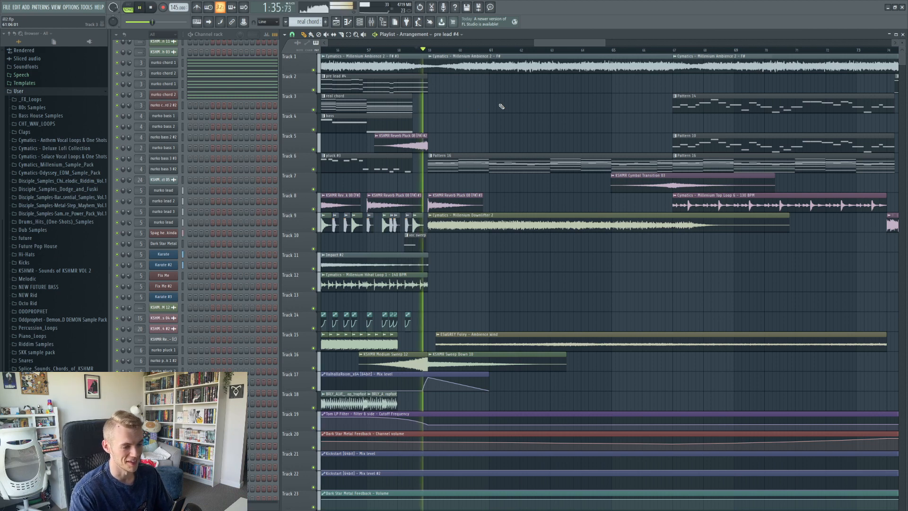
- Select Pattern 16 on Track 6, stop playback and open its AB Strings Staccato notes in the piano roll
left_click(479, 163)
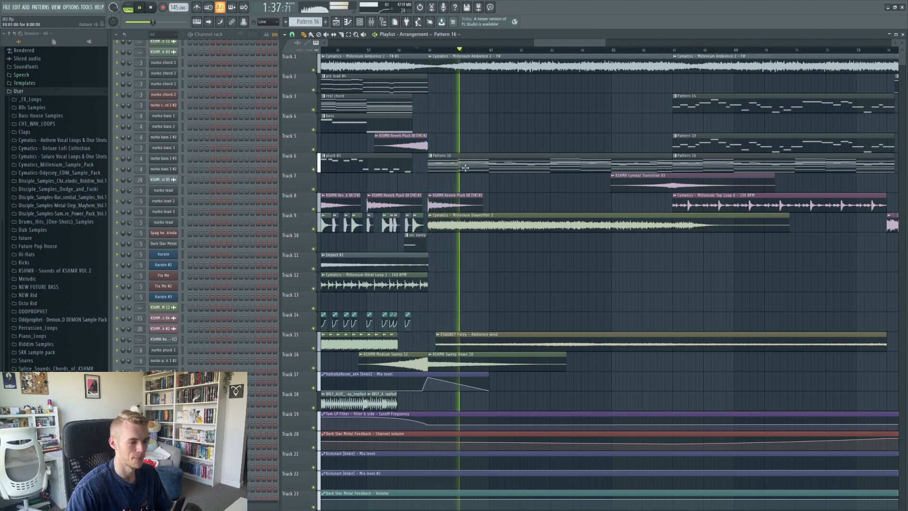
scroll(215, 180, "up", 10)
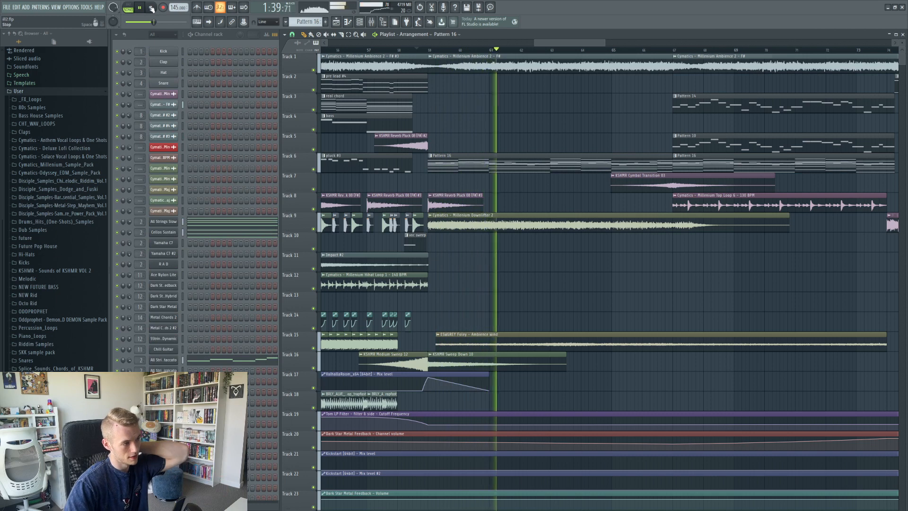
key("space")
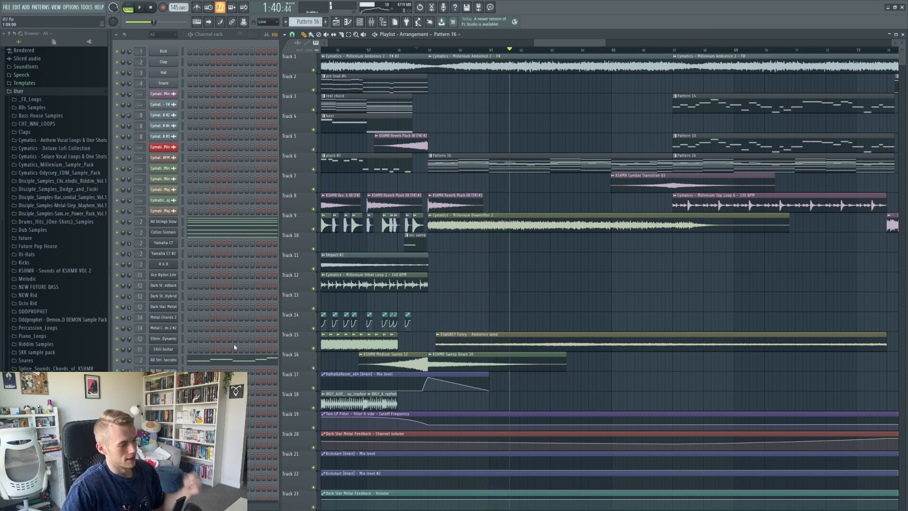
left_click(213, 360)
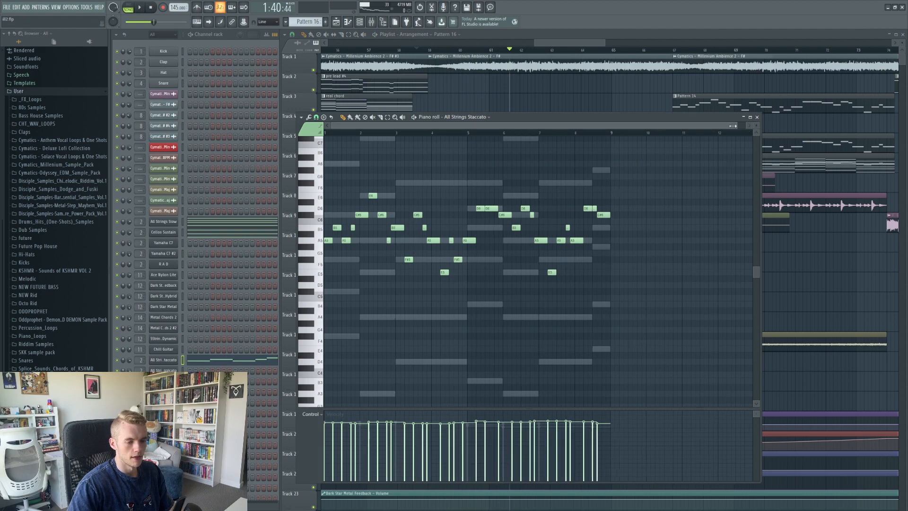
- Close the strings' notes, place the playhead just before Pattern 14 on Track 3 and select that pattern
left_click_drag(749, 126, 700, 126)
left_click(757, 116)
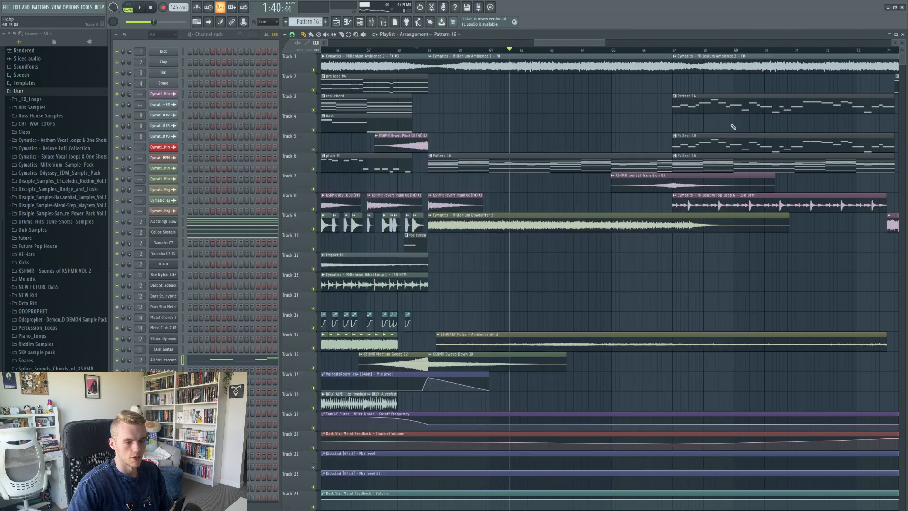
scroll(550, 171, "right", 3)
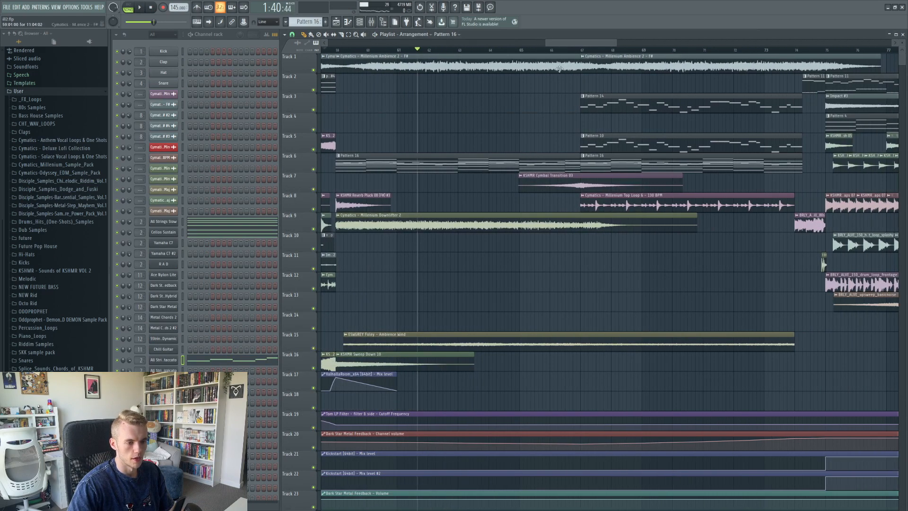
left_click_drag(564, 49, 582, 55)
left_click(609, 114)
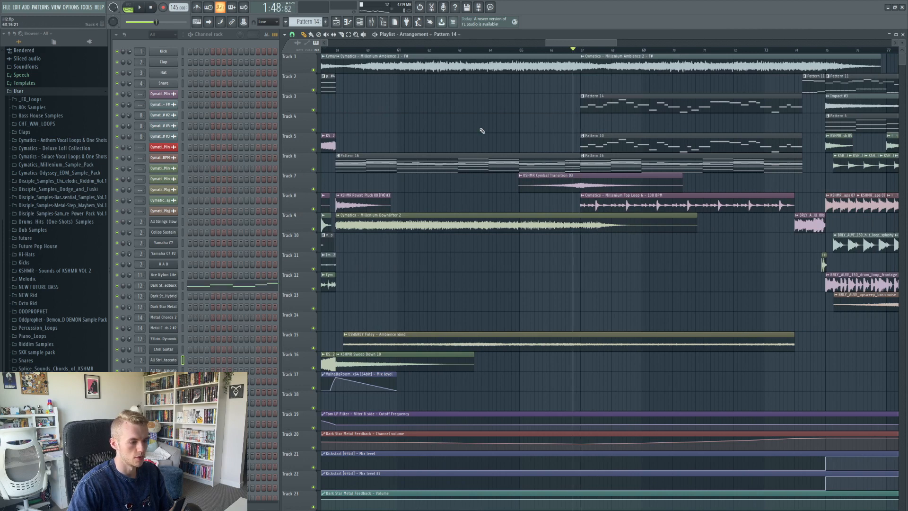
- View the sample settings of the Cymatics Millenium Top Loop 6 clip on Track 8 and play the song from just before Pattern 14
double_click(593, 205)
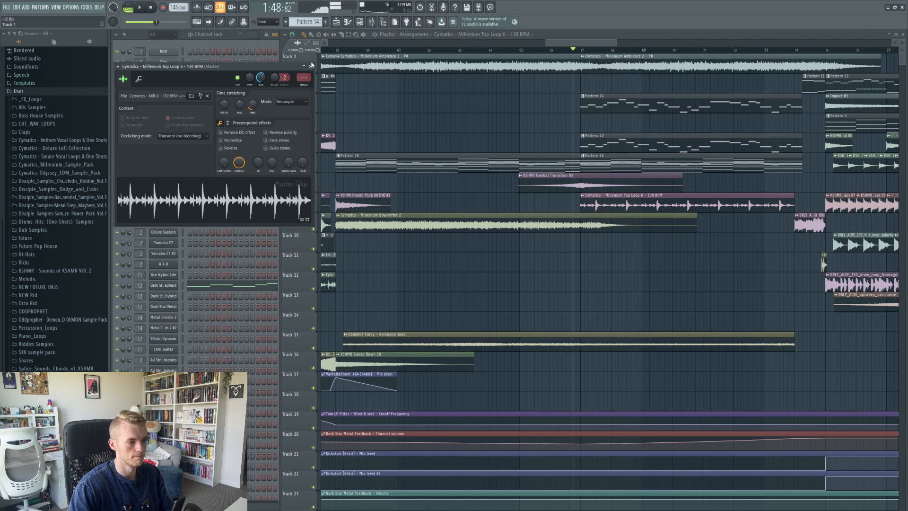
left_click(311, 66)
key("space")
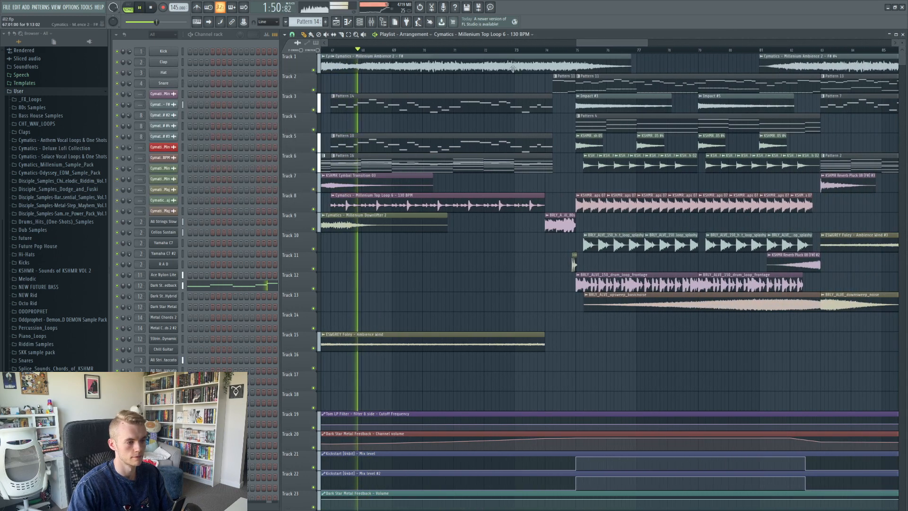
- Run the macro that switches smart disable for all plugins during playback, and stop the song at the end of Pattern 14
left_click(86, 7)
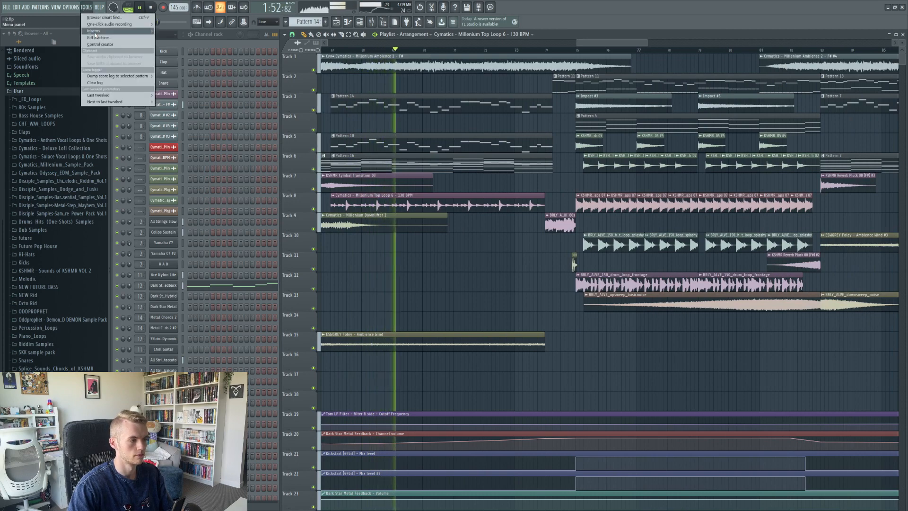
mouse_move(104, 31)
left_click(195, 83)
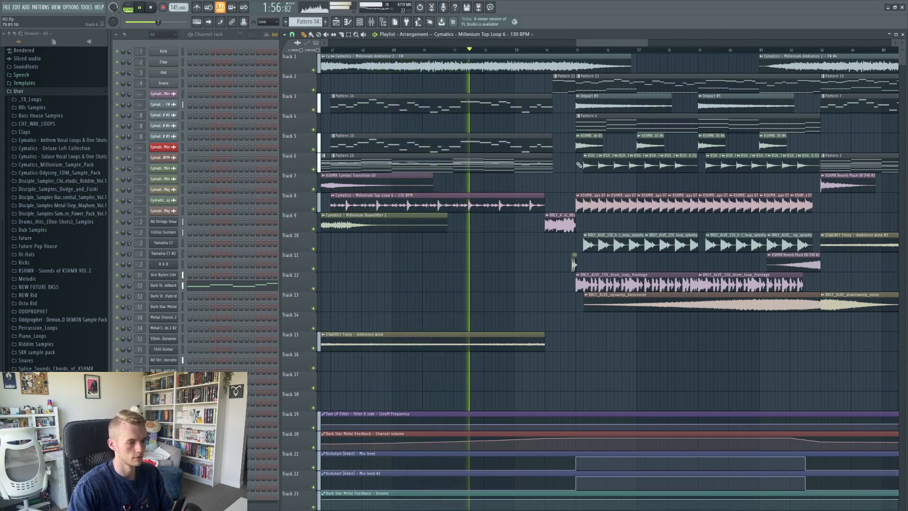
key("space")
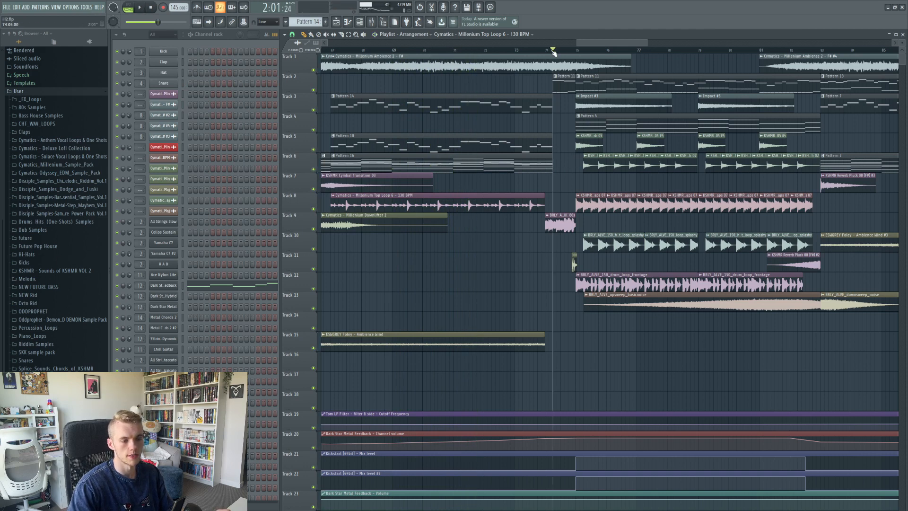
- Select Pattern 11 on Track 2 and play the song from just before its first clip through to the start of Pattern 13
left_click_drag(553, 50, 534, 50)
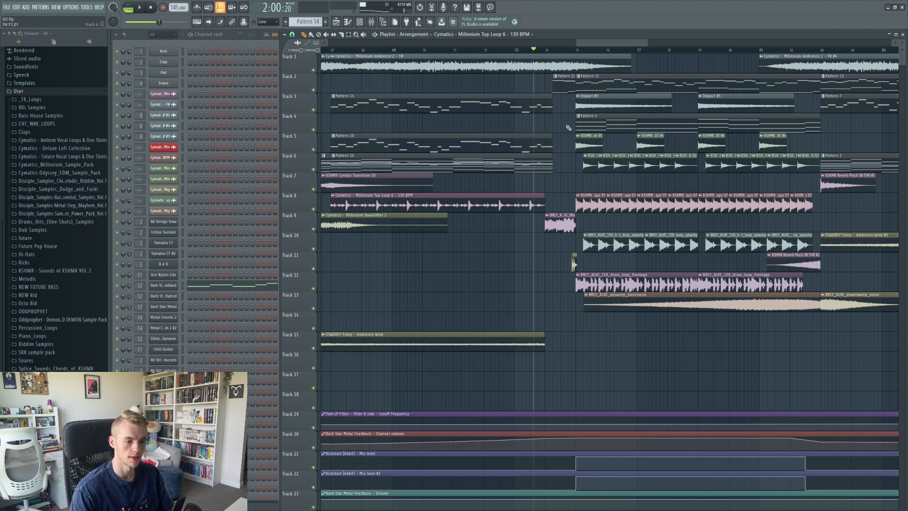
left_click(645, 79)
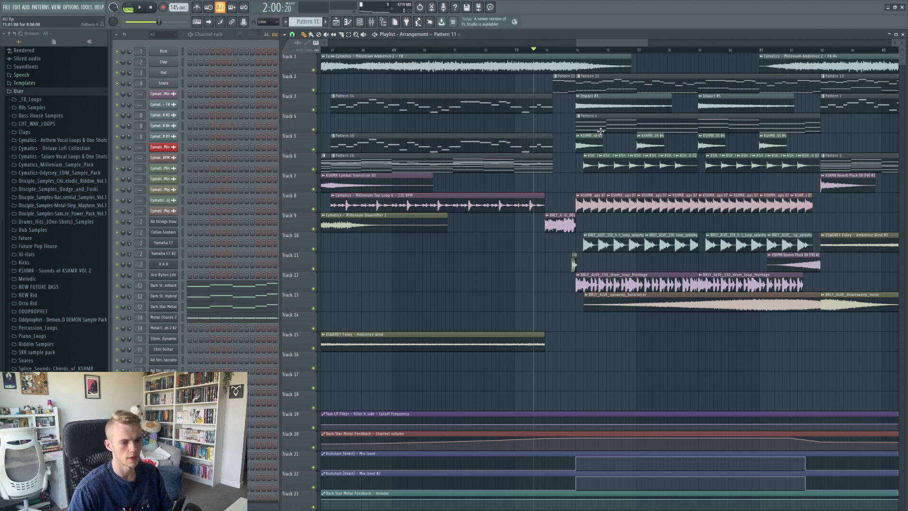
key("space")
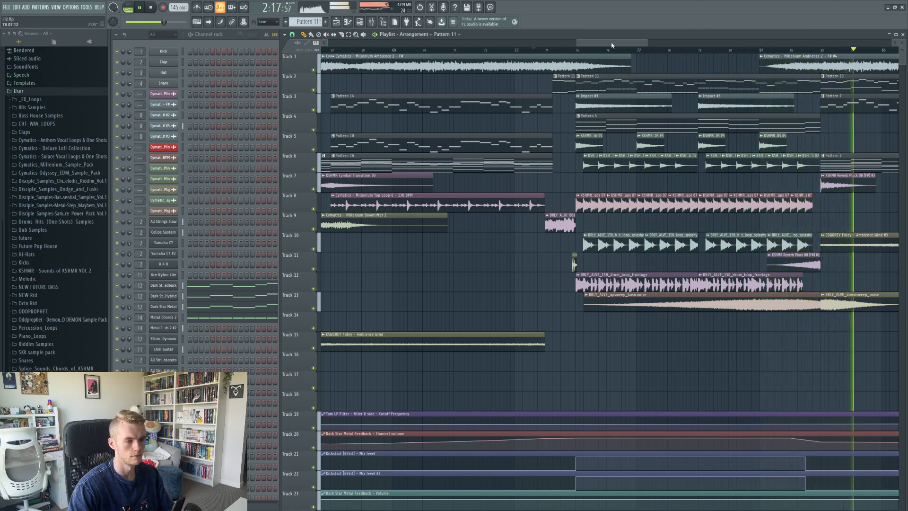
key("space")
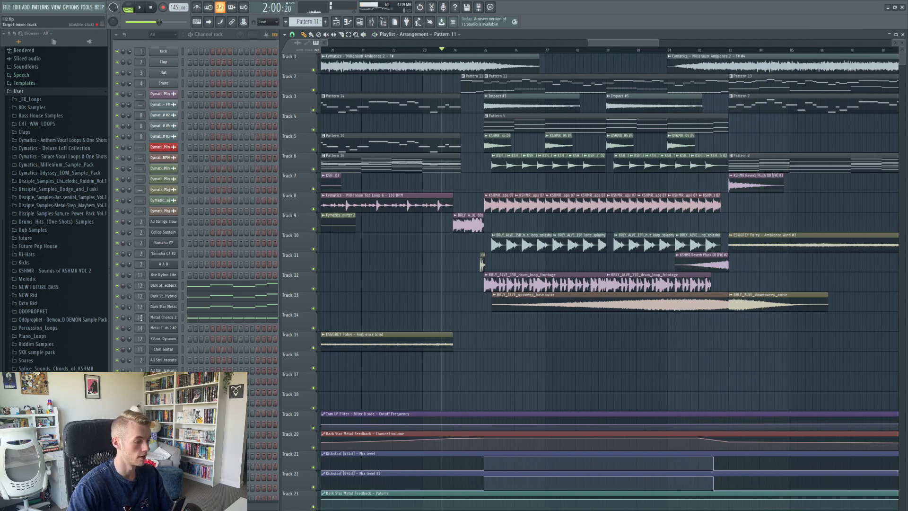
- Toggle the mute of the Metal Chords 2 channel and audition the Dark Star Metal Feedback instrument in pattern mode
left_click(118, 318)
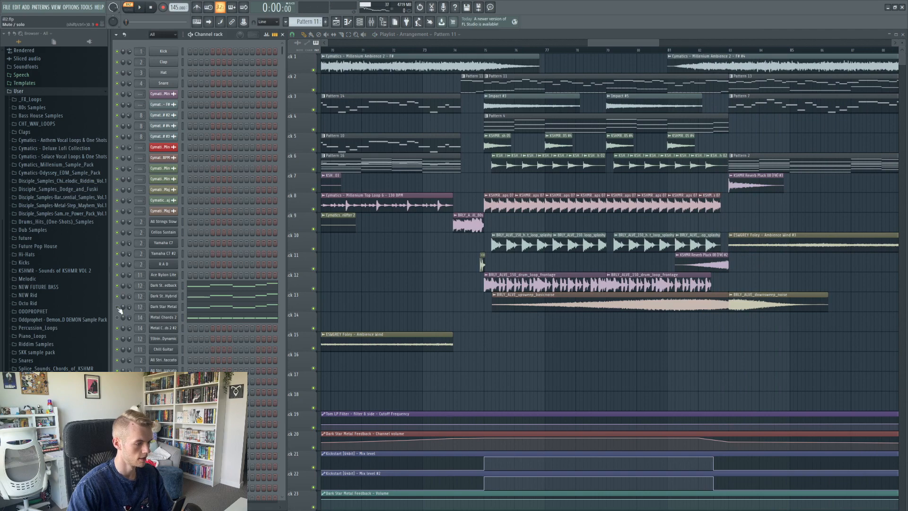
left_click(171, 285)
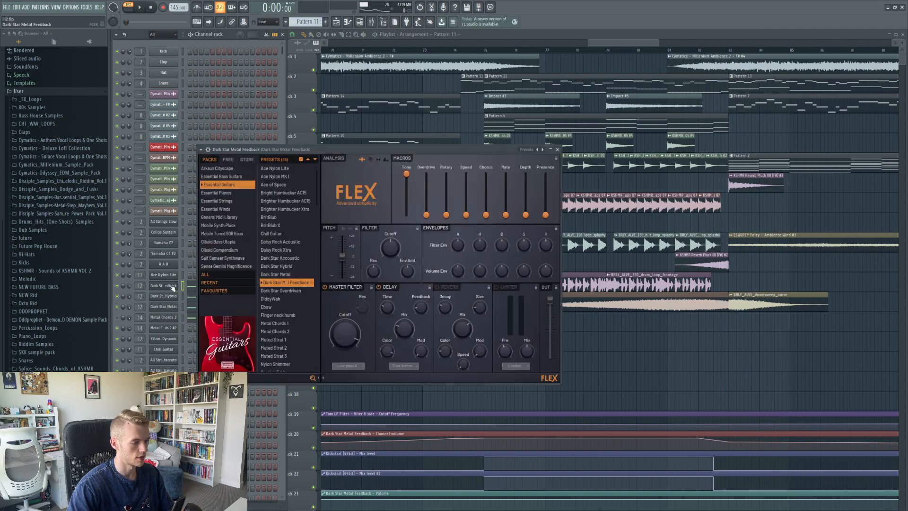
left_click(144, 9)
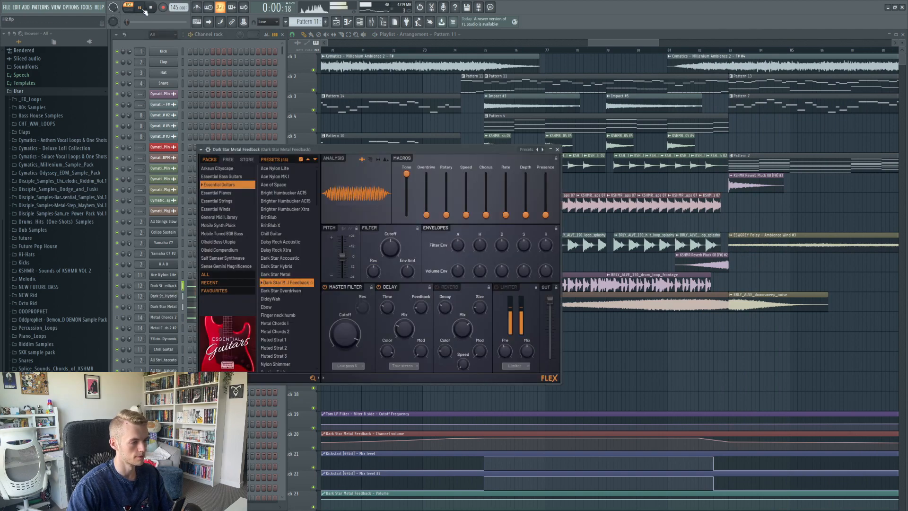
left_click(558, 149)
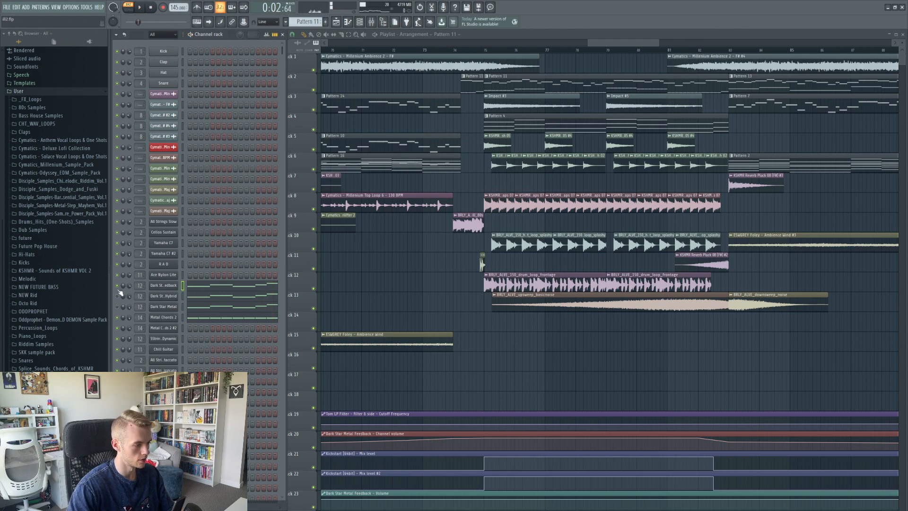
- Open the notes and FLEX instrument of the Metal Chords 2 channel and audition its part in Pattern 11
left_click(219, 321)
left_click(173, 319)
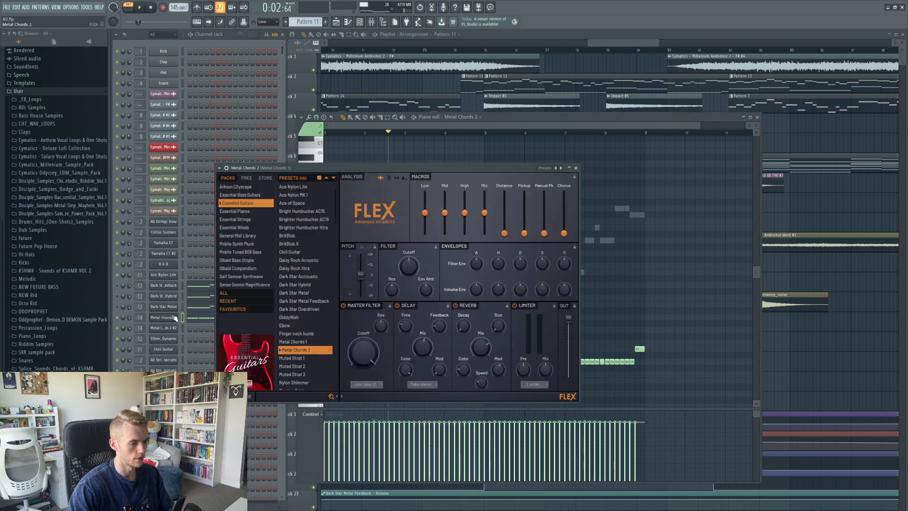
left_click(147, 8)
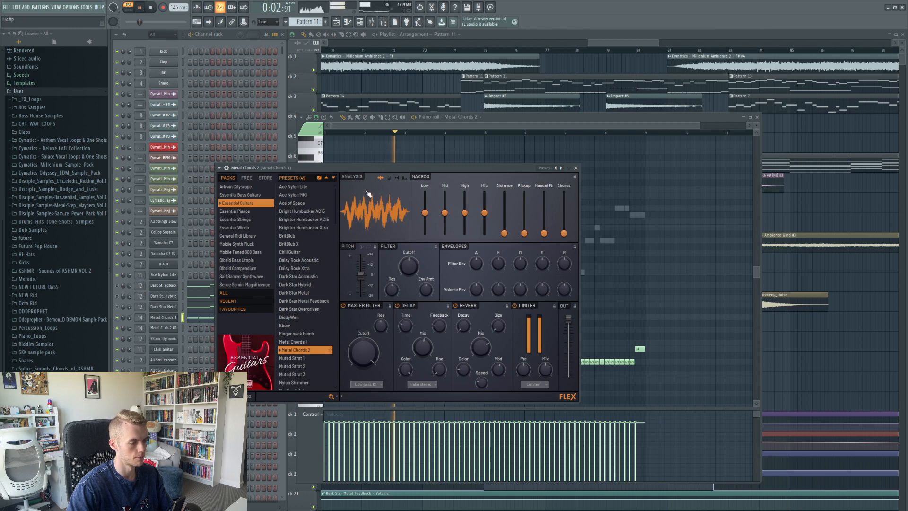
key("Escape")
- Play Pattern 11 with its guitar layers together, stop playback and close the Metal Chords 2 notes
key("space")
key("space")
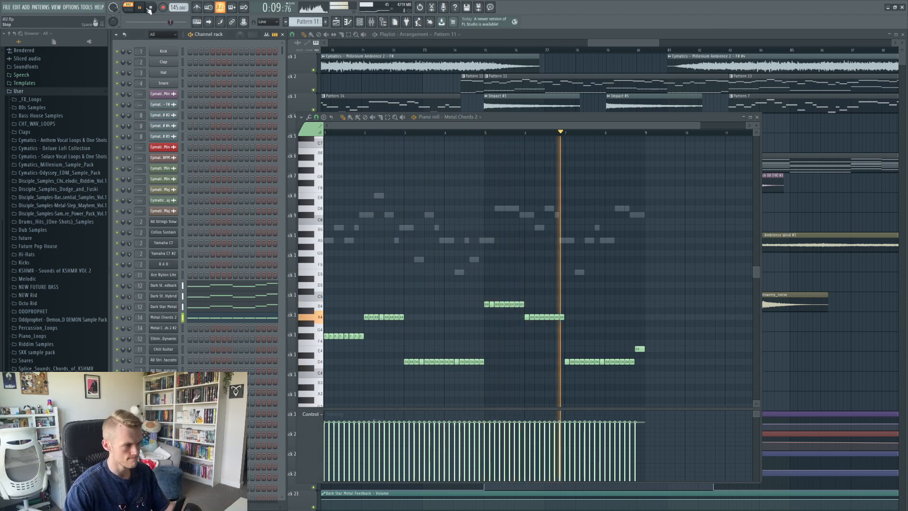
key("space")
left_click(758, 118)
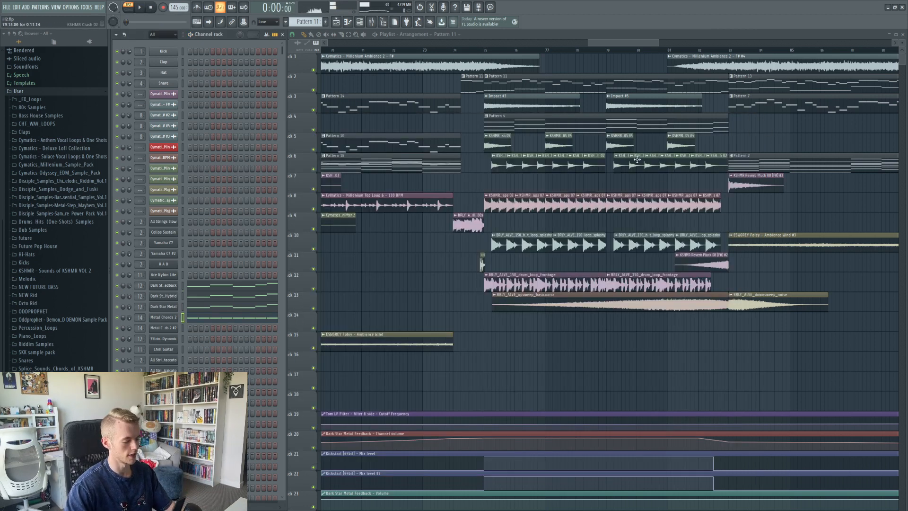
- Inspect and audition the BRLY_ALVE_150_drum_loop_frontage sample on Track 12, then close it and stop playback
left_click(499, 52)
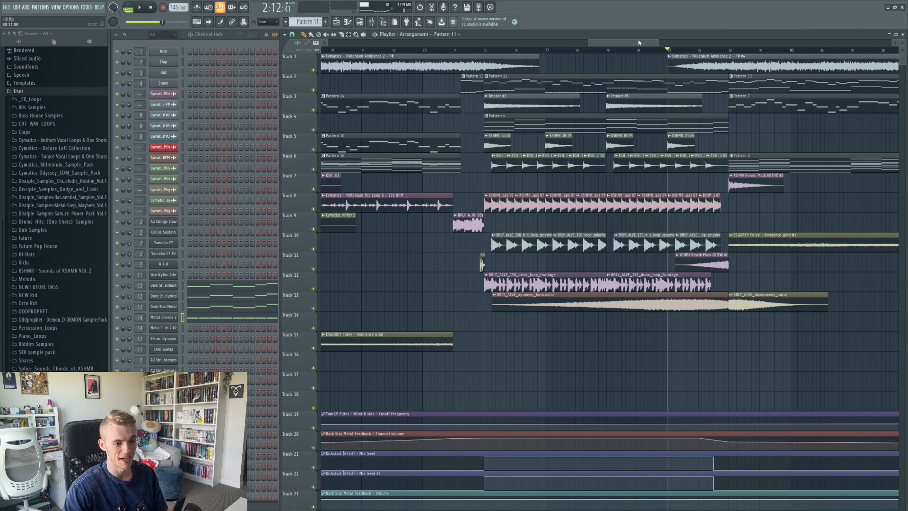
left_click_drag(639, 42, 670, 116)
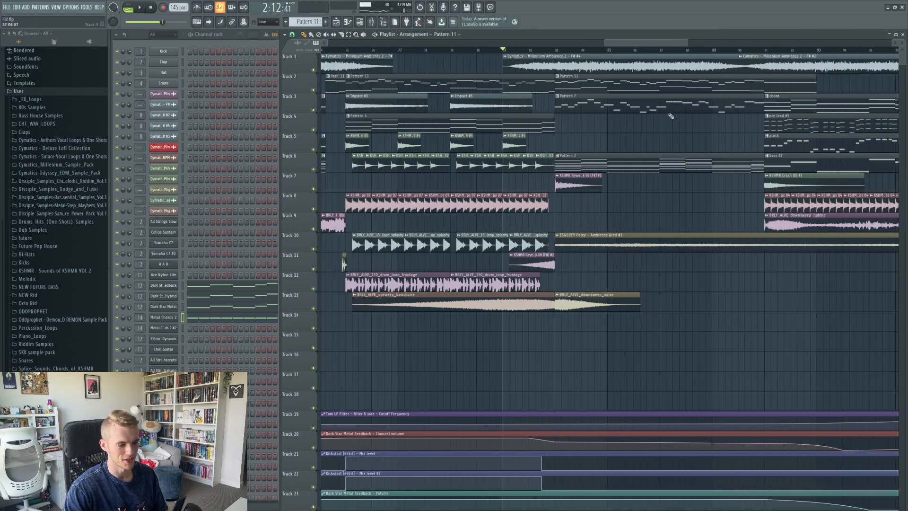
double_click(407, 278)
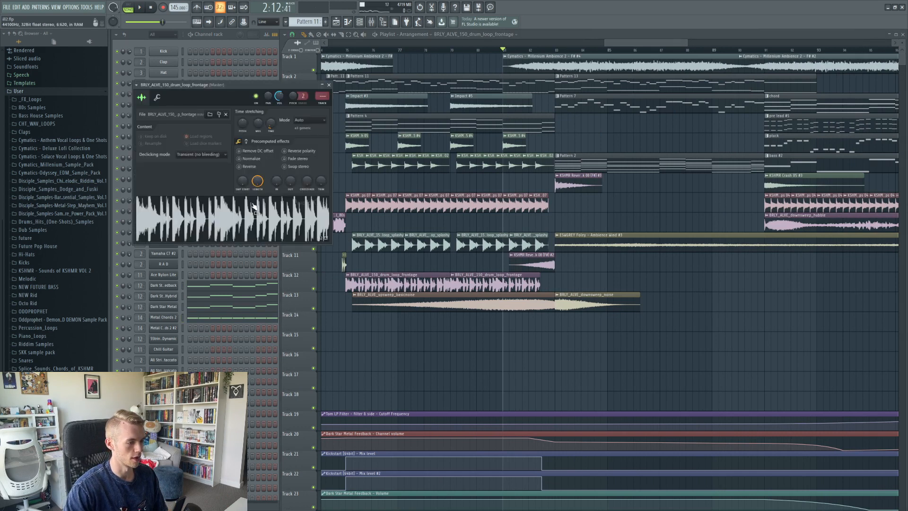
left_click(330, 85)
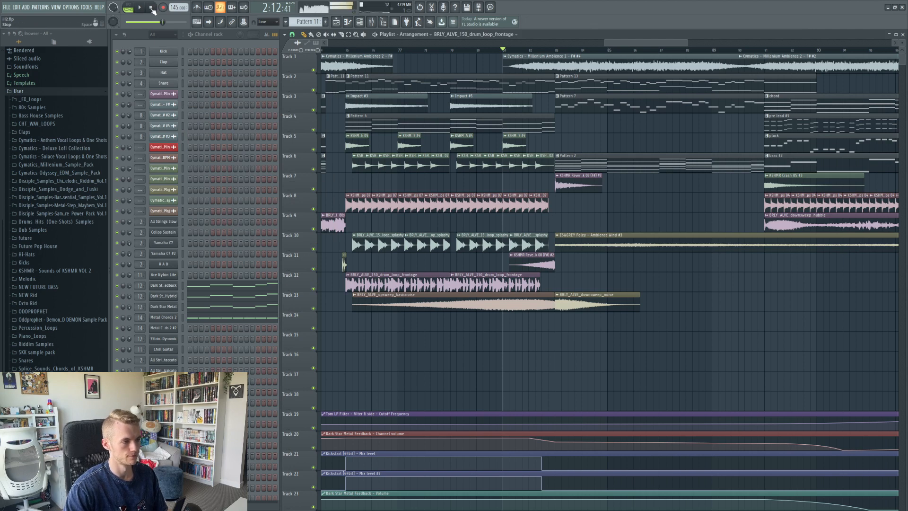
left_click(151, 8)
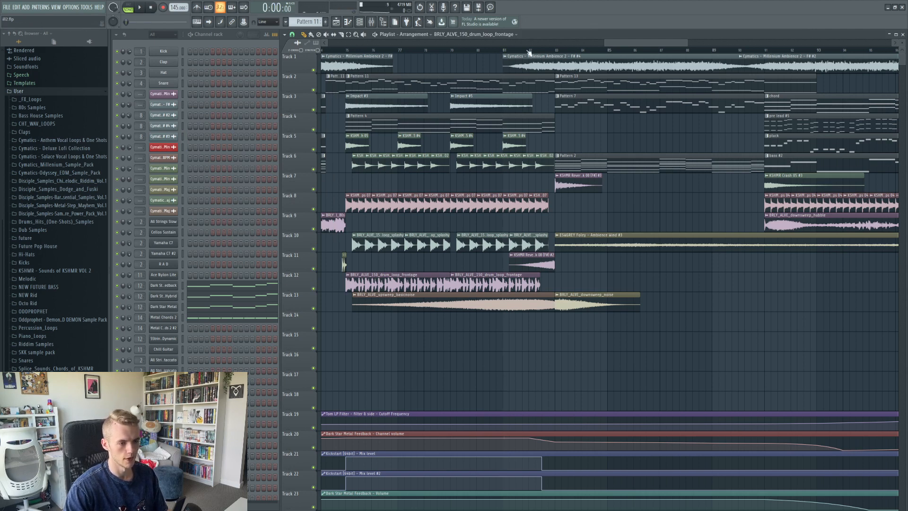
- Move the playhead to just after the start of the Pattern 13 clip on Track 2
left_click(557, 50)
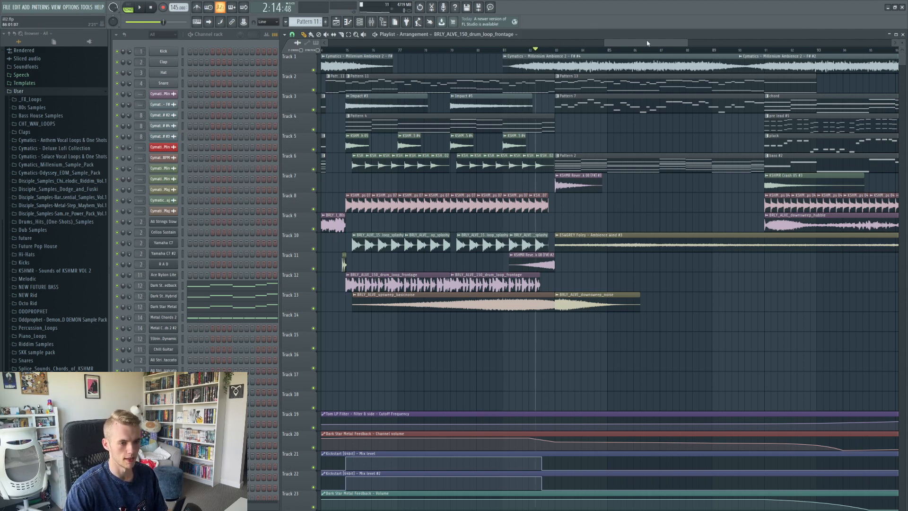
left_click_drag(647, 43, 656, 43)
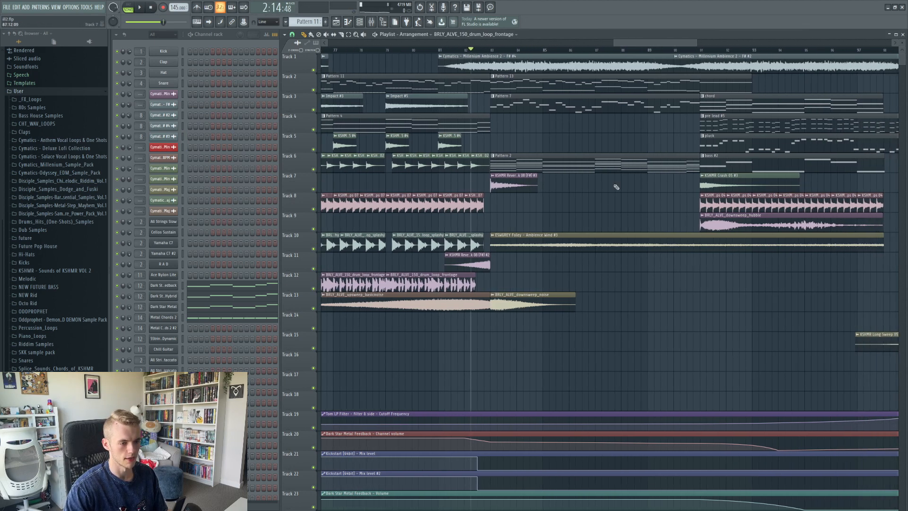
scroll(594, 214, "up", 2)
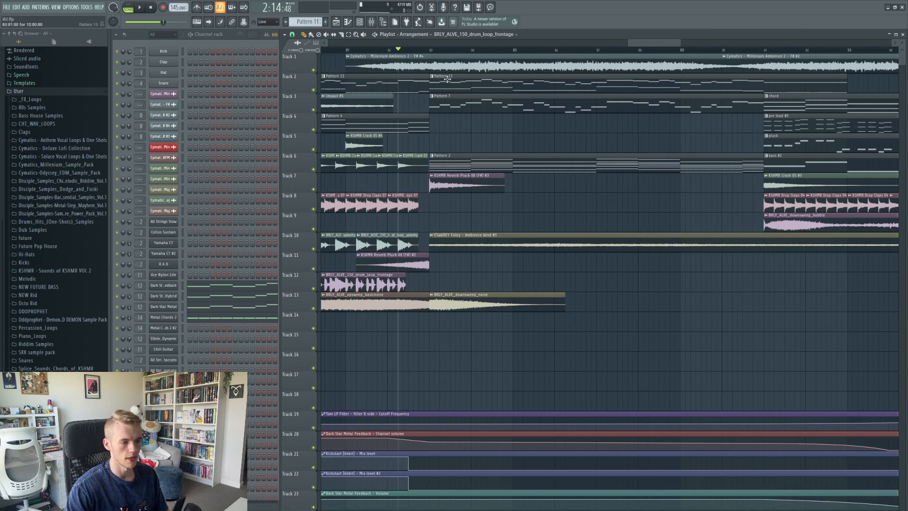
left_click_drag(475, 56, 444, 57)
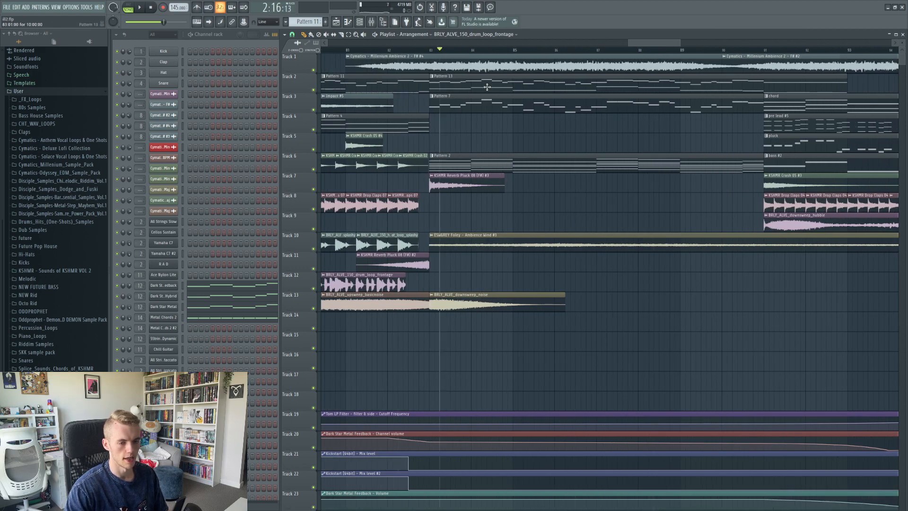
- Play the song from late in Pattern 7 into the section starting with the chord and pre lead #5 clips, then stop
scroll(488, 86, "down", 2)
left_click_drag(637, 43, 649, 46)
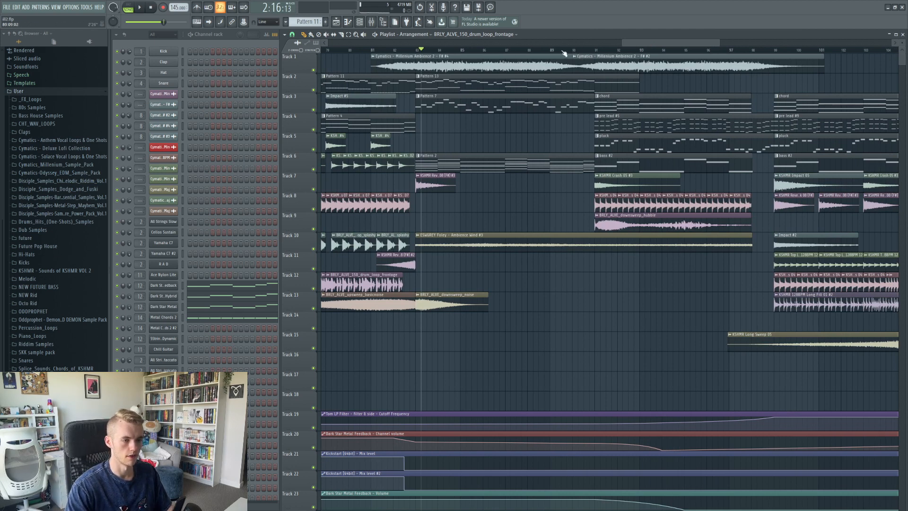
left_click(541, 50)
key("space")
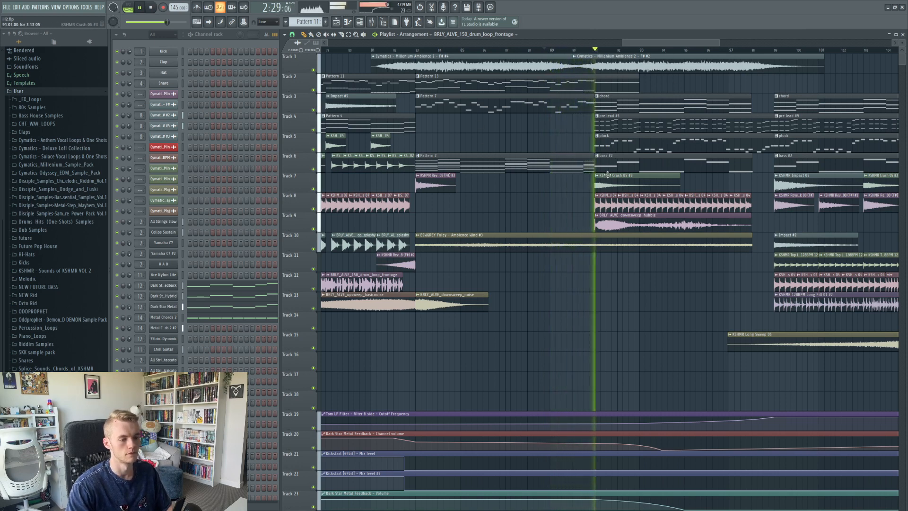
key("space")
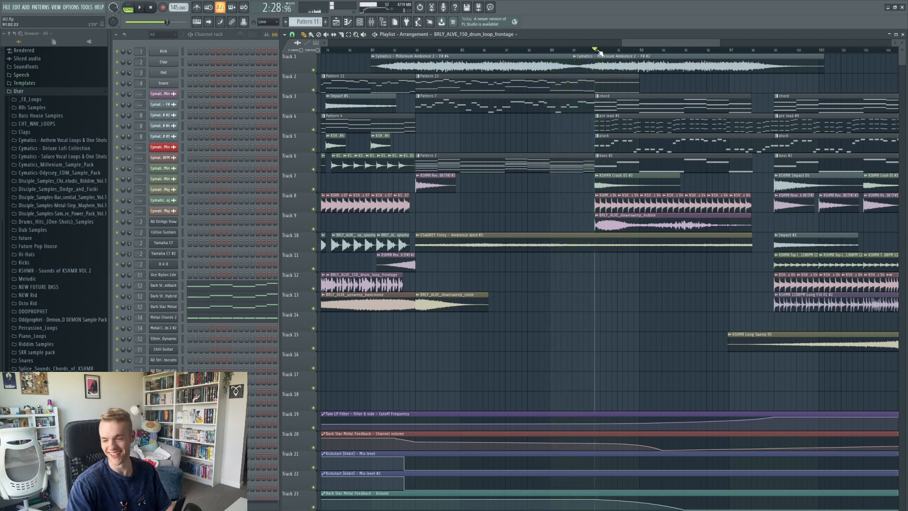
- Replay the song from the start of the pre lead #5 clip and view the available macros during playback
key("space")
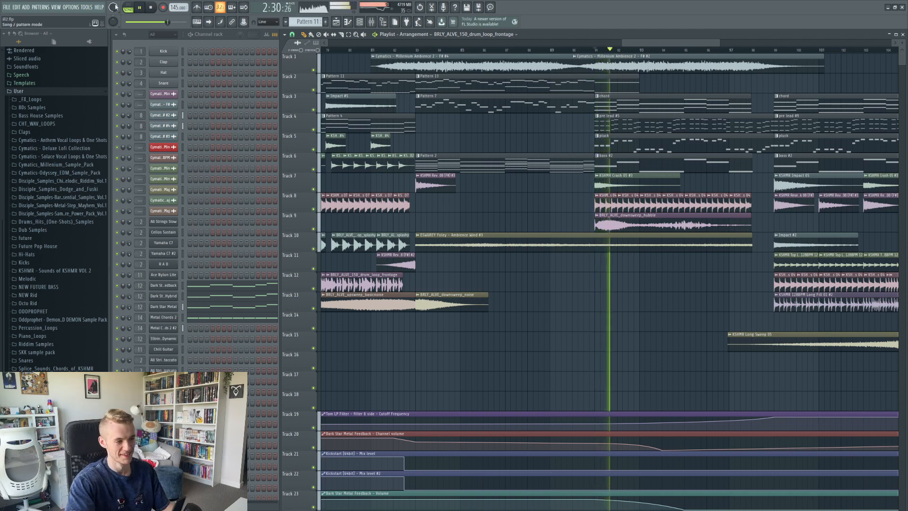
left_click(91, 7)
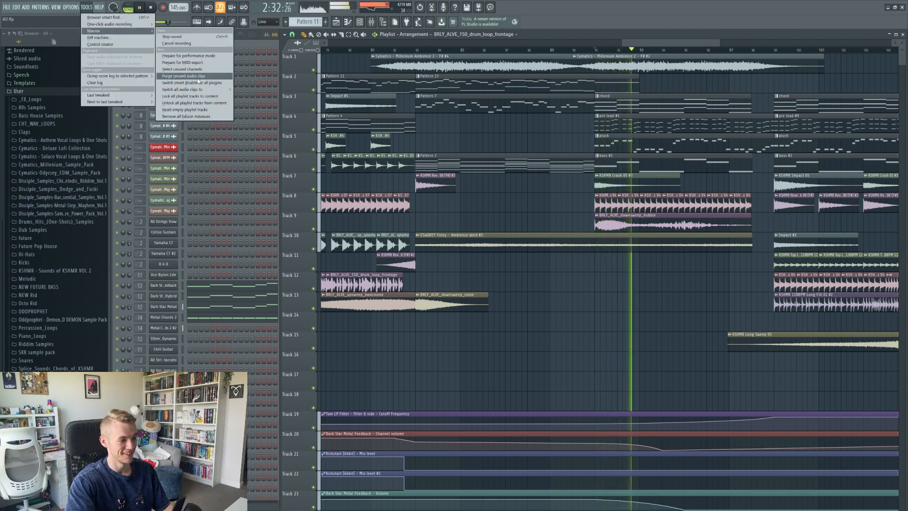
left_click(298, 108)
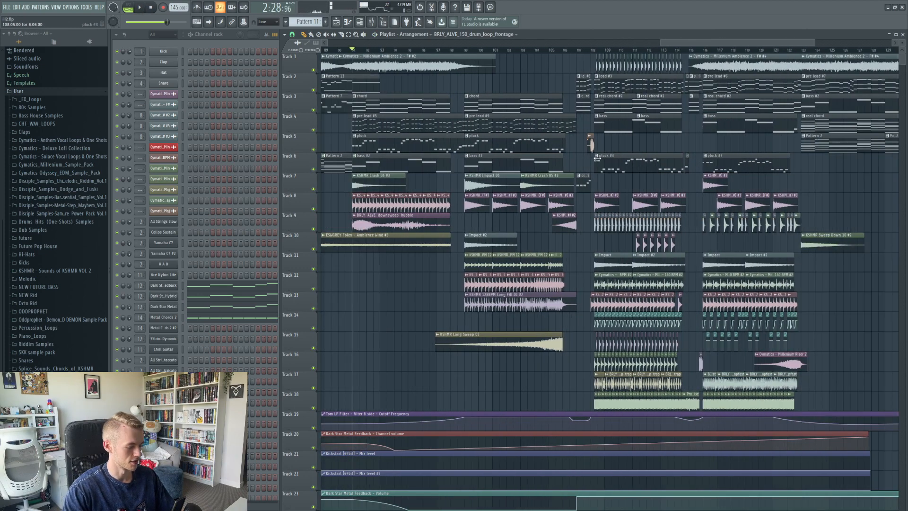
- Move the playhead to the start of the chord clip on Track 3 following pre lead #5, and audition KSHMR Water Drop 05 on Track 1
scroll(536, 64, "up", 3)
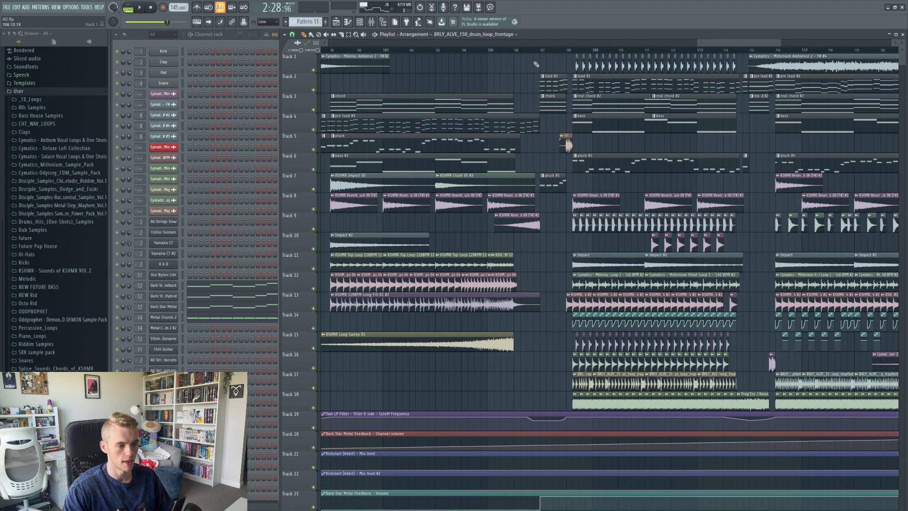
left_click(543, 52)
scroll(543, 52, "up", 7)
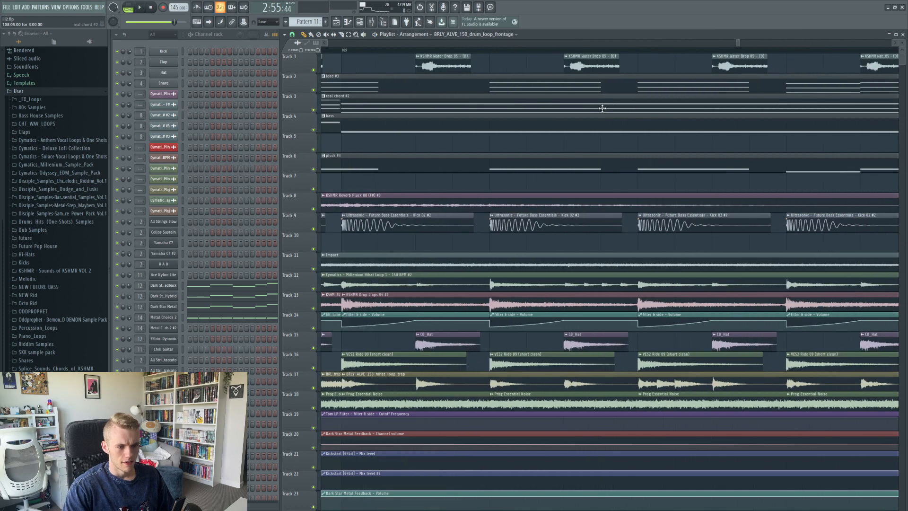
scroll(497, 76, "up", 4)
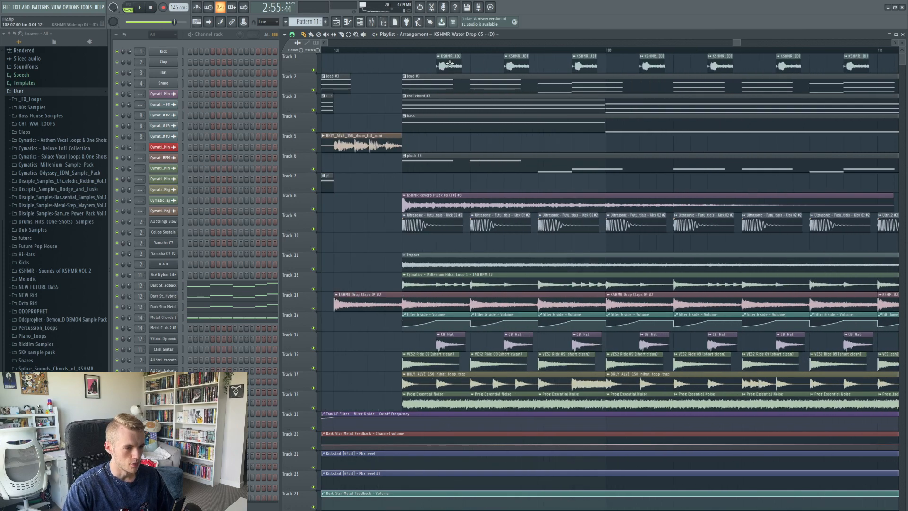
scroll(424, 61, "down", 3)
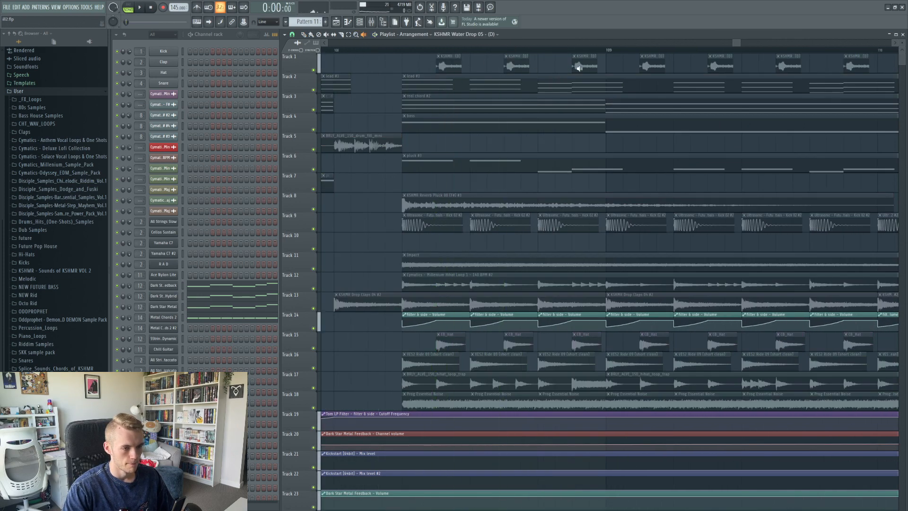
- Play the song from the chord clip through the drum fill up to the drop, then stop playback
scroll(610, 184, "down", 2)
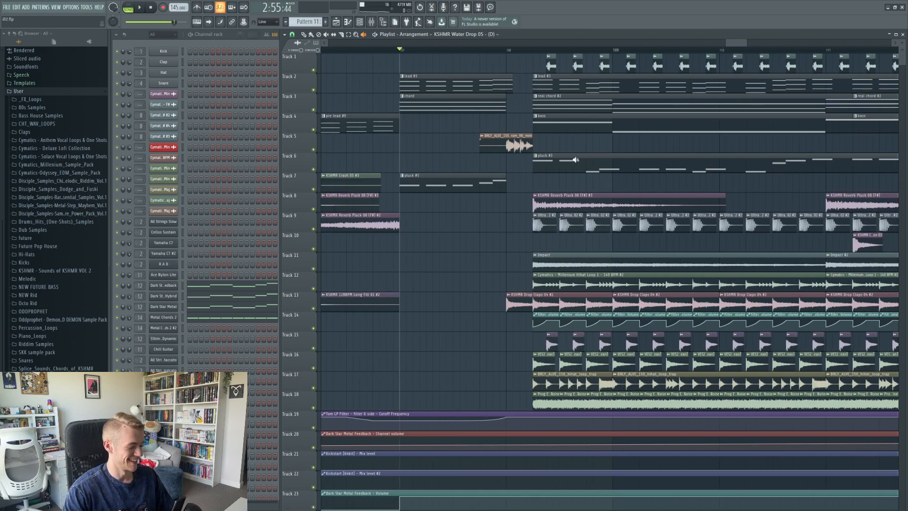
key("space")
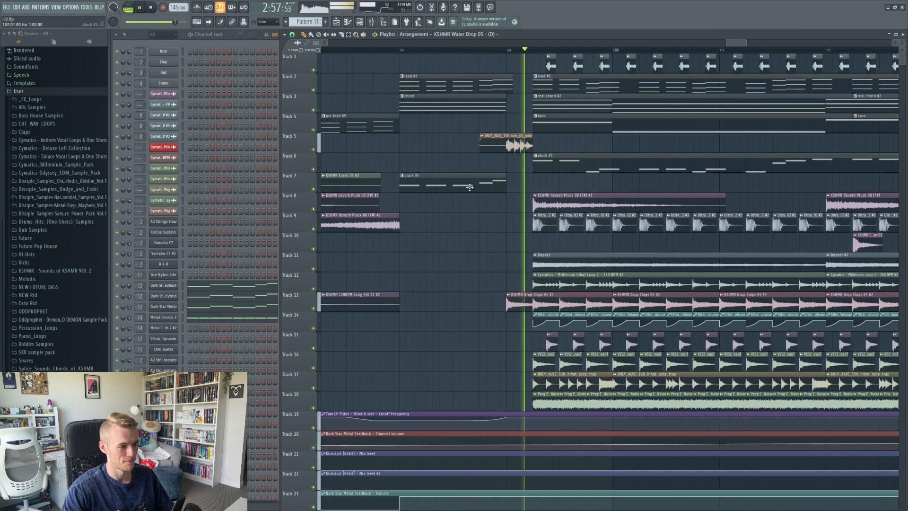
key("space")
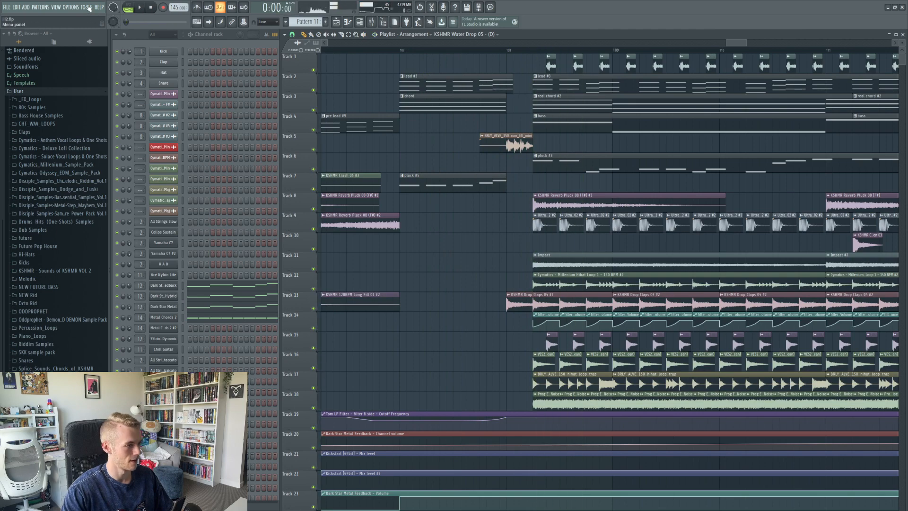
- Run the macros that switch smart disable for all plugins and purge the unused audio clips
left_click(62, 8)
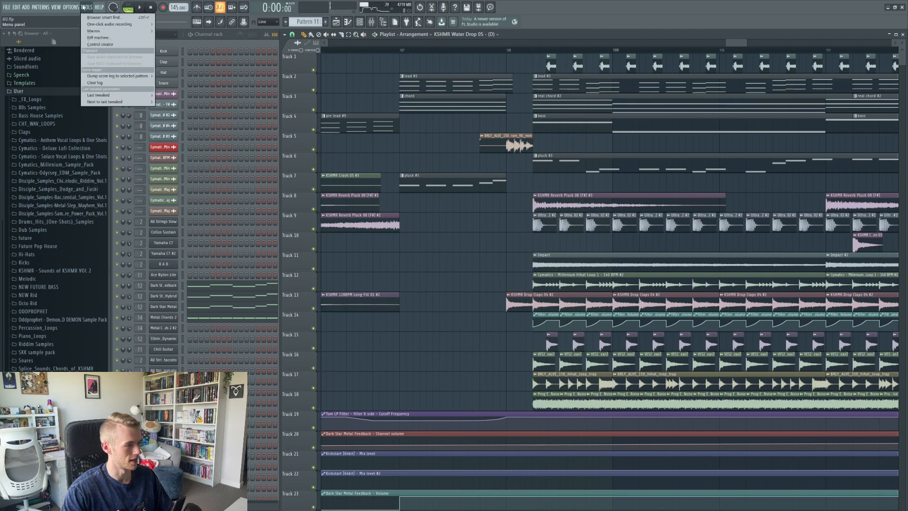
mouse_move(103, 31)
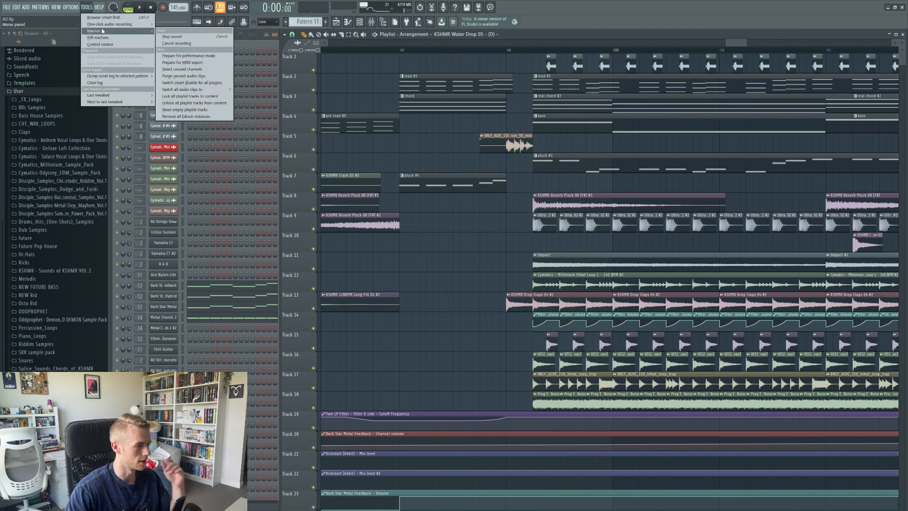
left_click(203, 83)
left_click(87, 7)
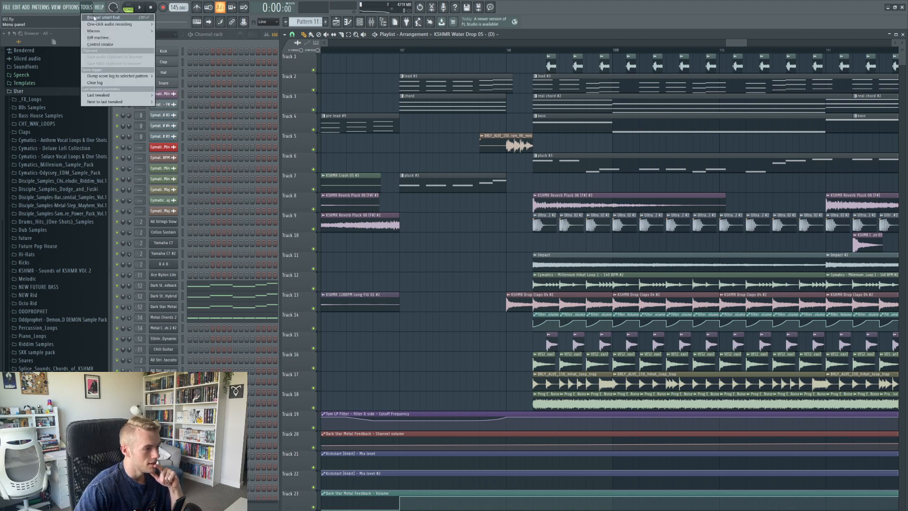
mouse_move(141, 33)
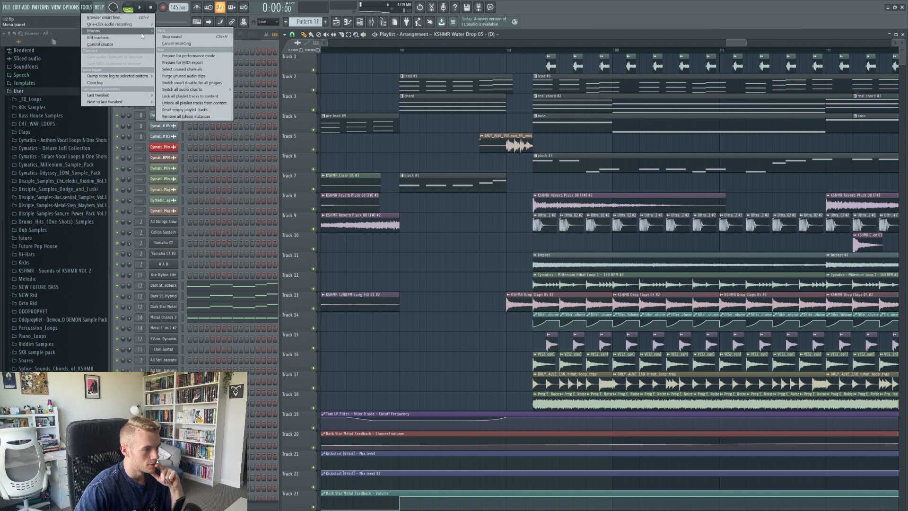
left_click(191, 76)
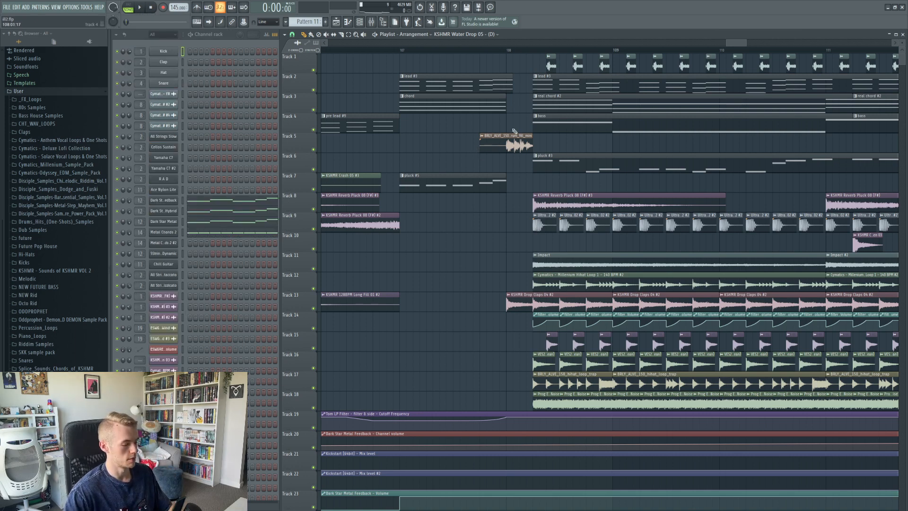
- Move the playhead to the opening of the drop, play a short portion of it, and stop
left_click(486, 50)
key("space")
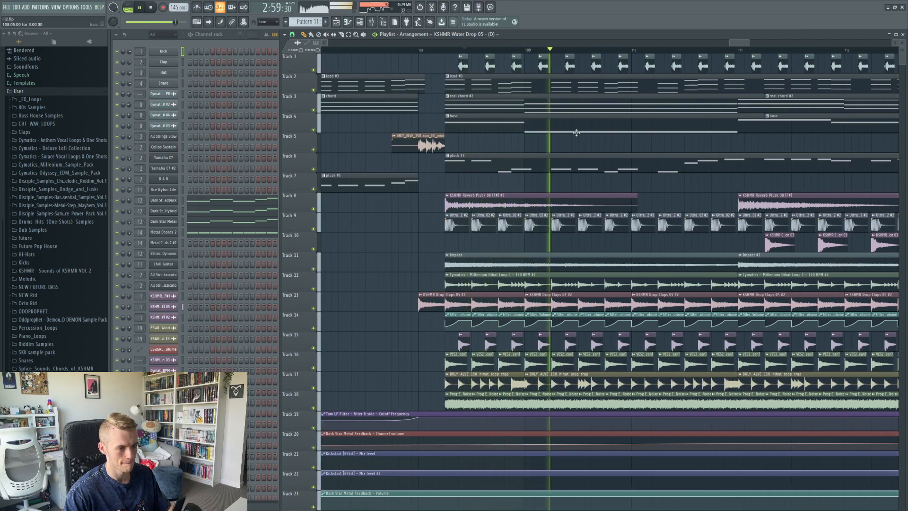
key("space")
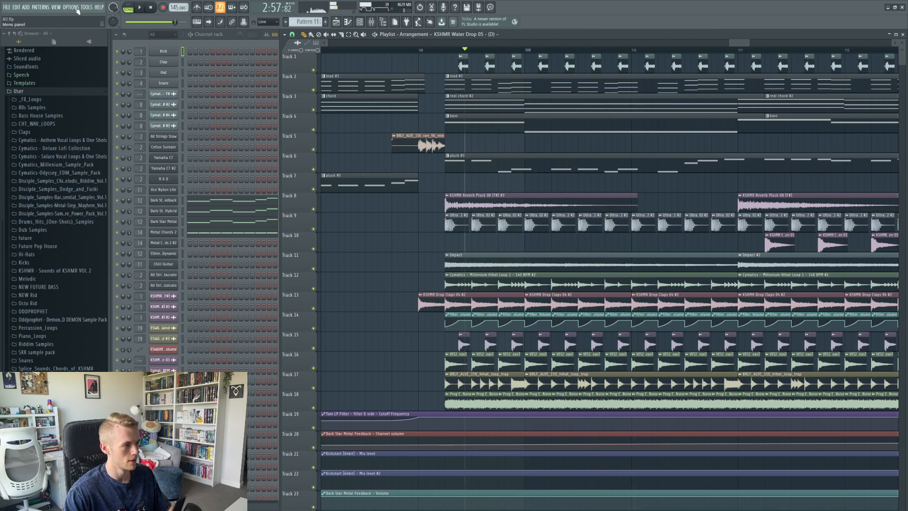
- Examine the General, Project and File settings and the available Animations options, then close the settings
left_click(71, 7)
left_click(84, 36)
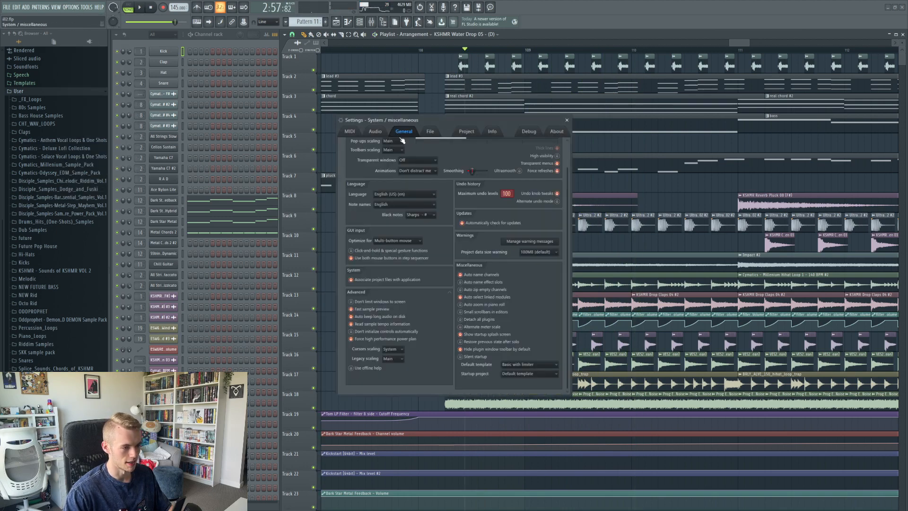
scroll(431, 168, "up", 2)
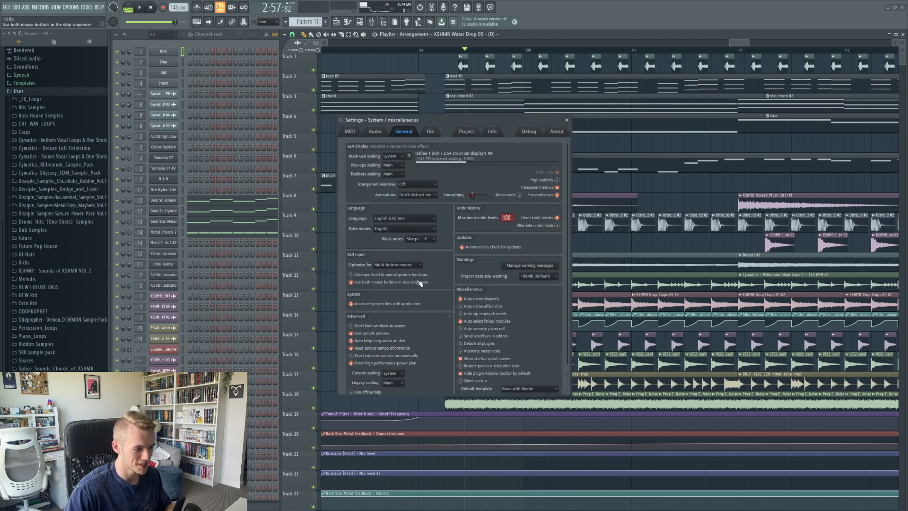
left_click(465, 133)
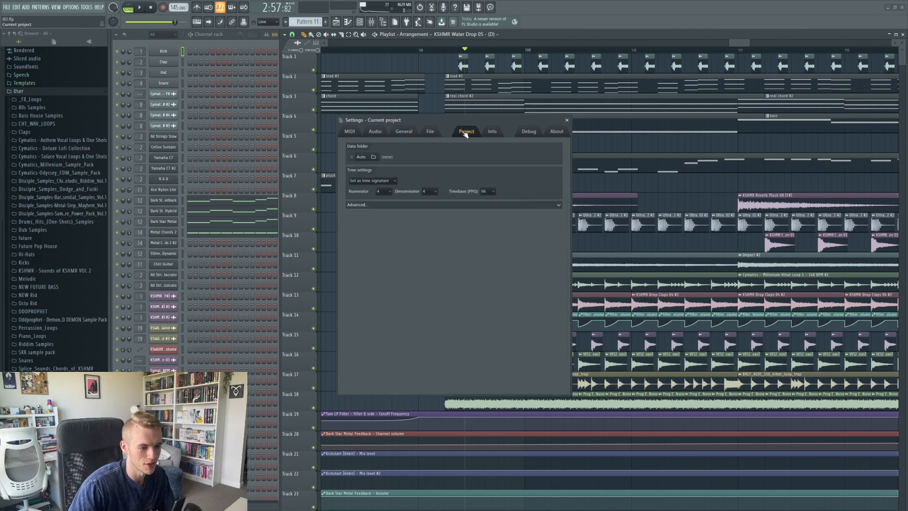
left_click(431, 134)
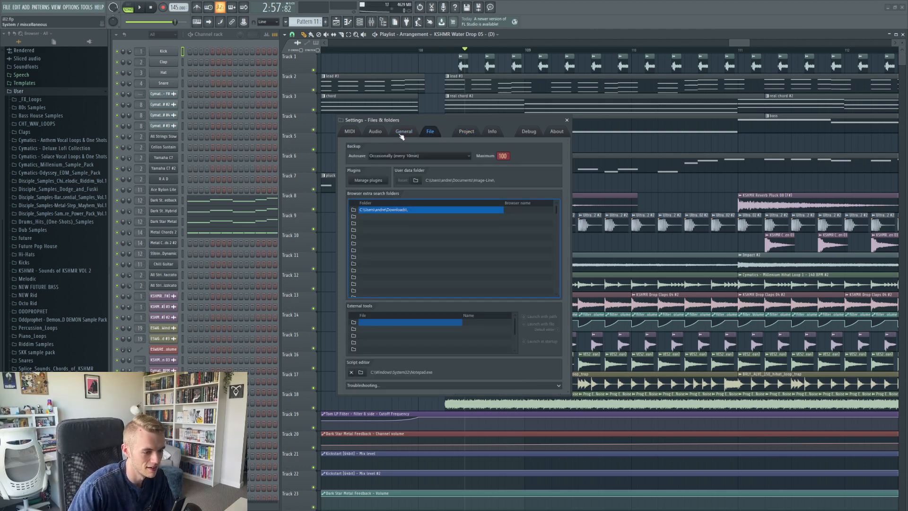
left_click(402, 133)
left_click(423, 196)
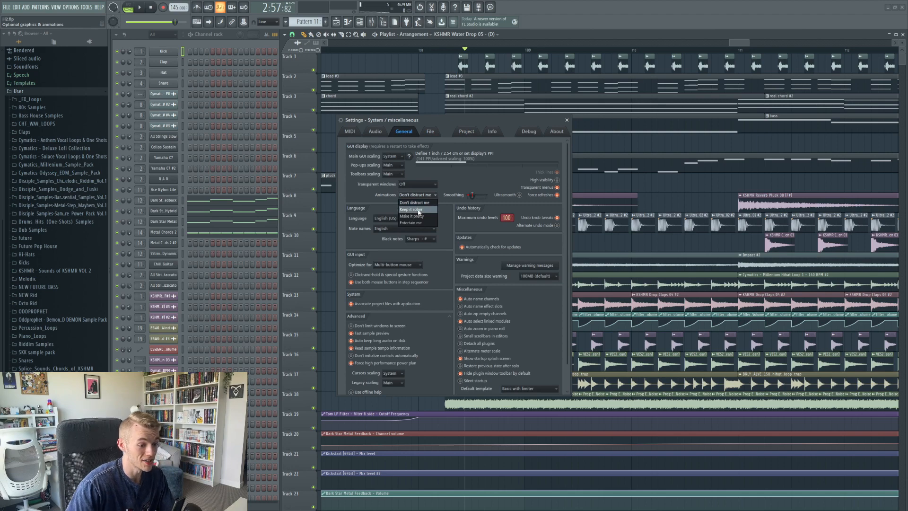
left_click(453, 174)
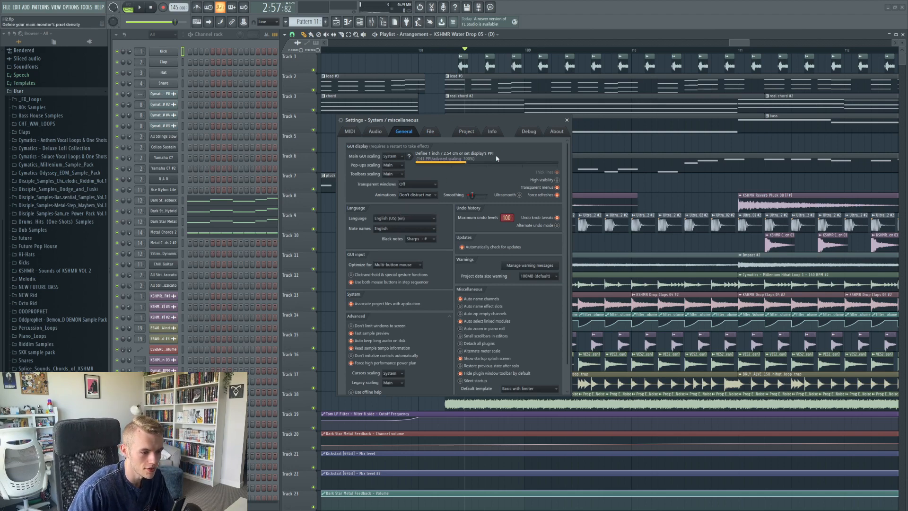
left_click(567, 120)
- Play the drop from its start into the second real chord #2 clip on Track 3, then stop
scroll(452, 53, "down", 3)
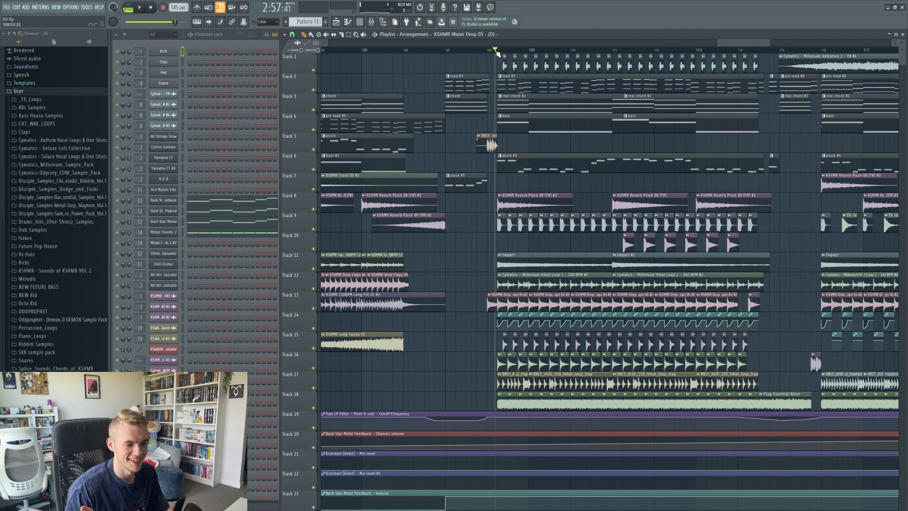
key("space")
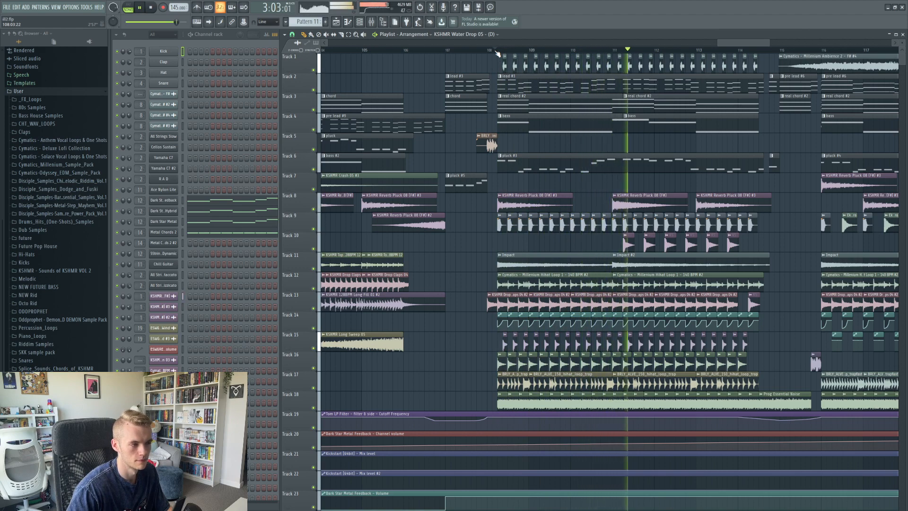
key("space")
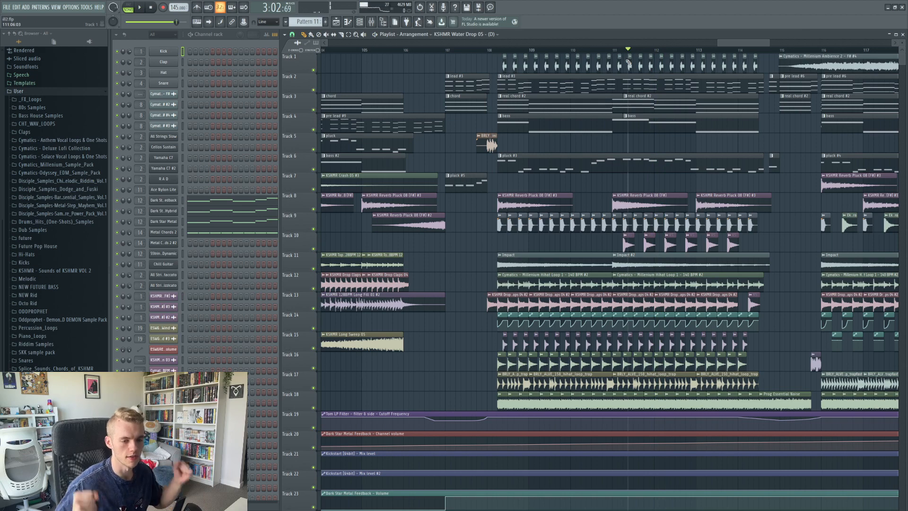
- Resume playback from the second half of the drop's first section and stop near its end
key("space")
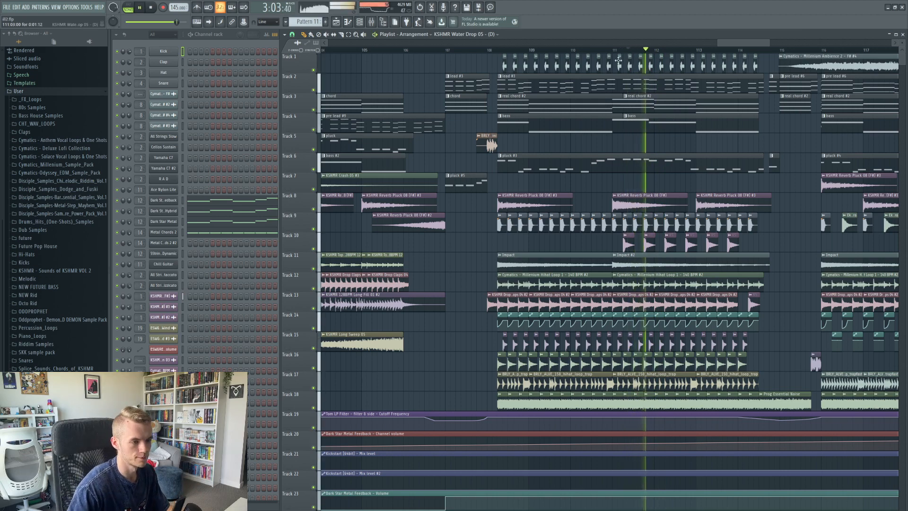
left_click_drag(748, 43, 770, 43)
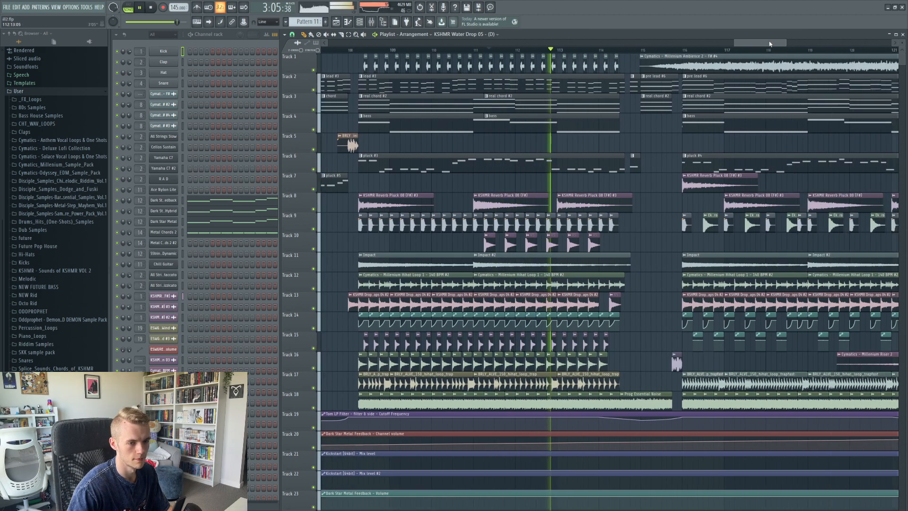
key("space")
- Play from just before the end of the drop's first section into the pre lead #6 section, stop, and view the available macros
left_click(518, 51)
left_click_drag(518, 52, 503, 51)
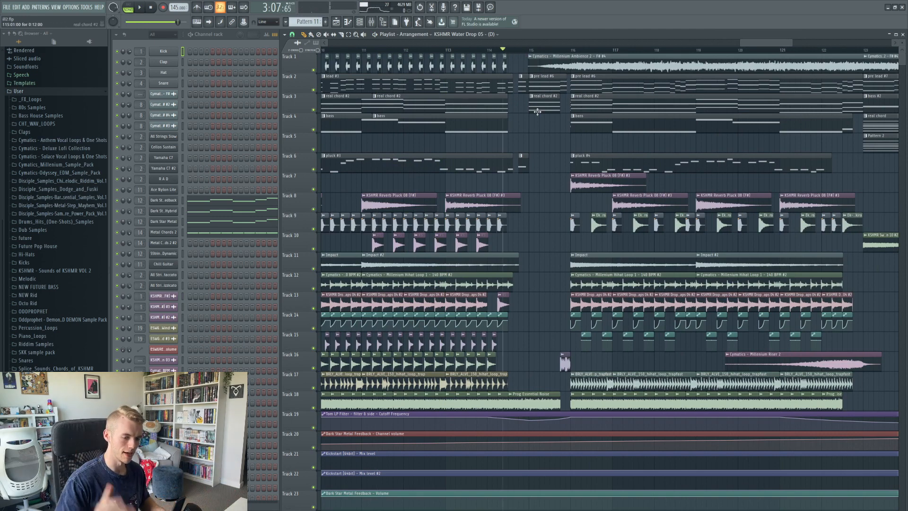
key("space")
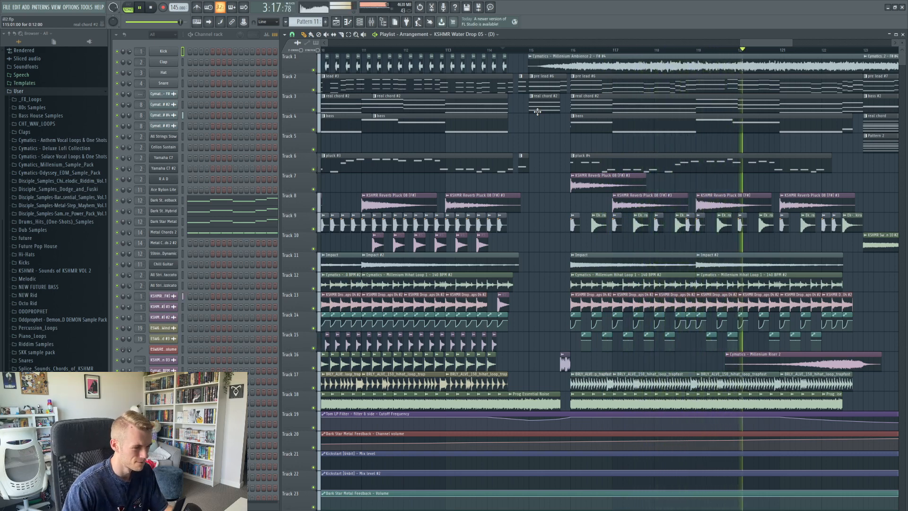
key("space")
left_click(86, 7)
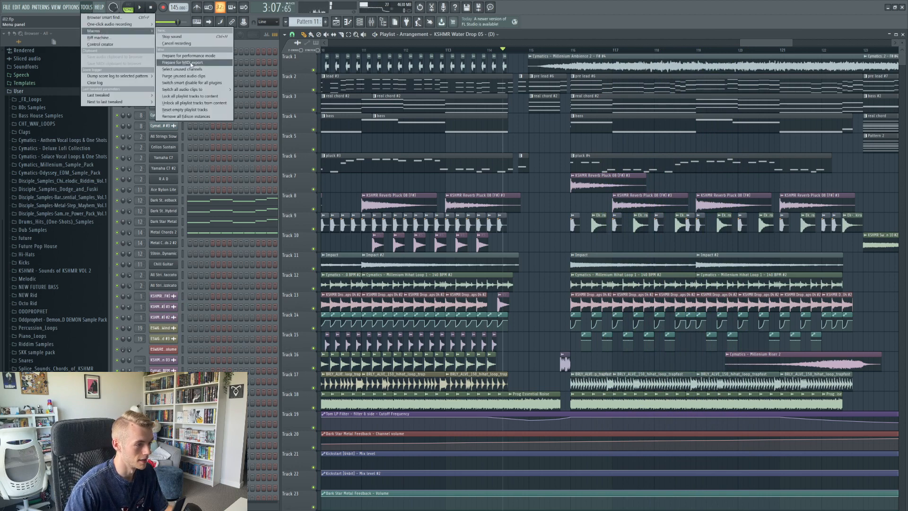
key("Escape")
- Move the playhead to late in the pre lead #6 clip, play into the pre lead #7 section, and stop
scroll(727, 50, "down", 2)
left_click(728, 50)
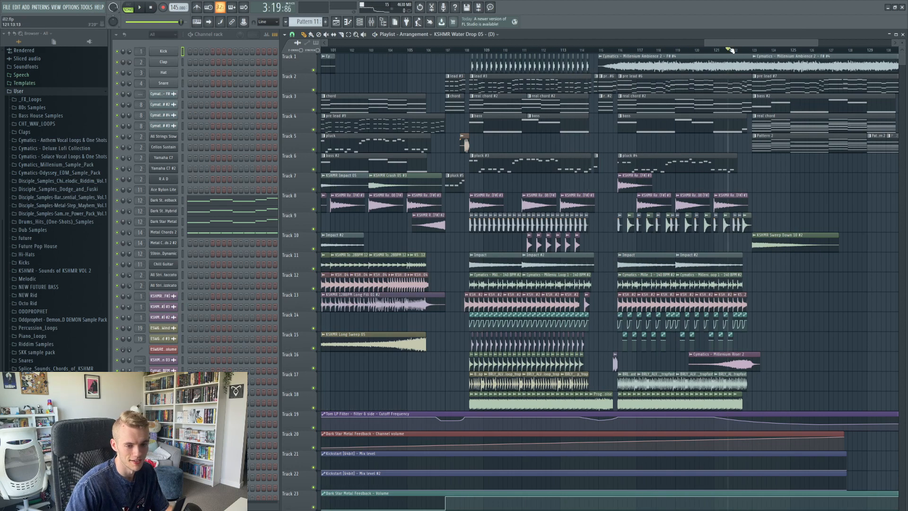
key("space")
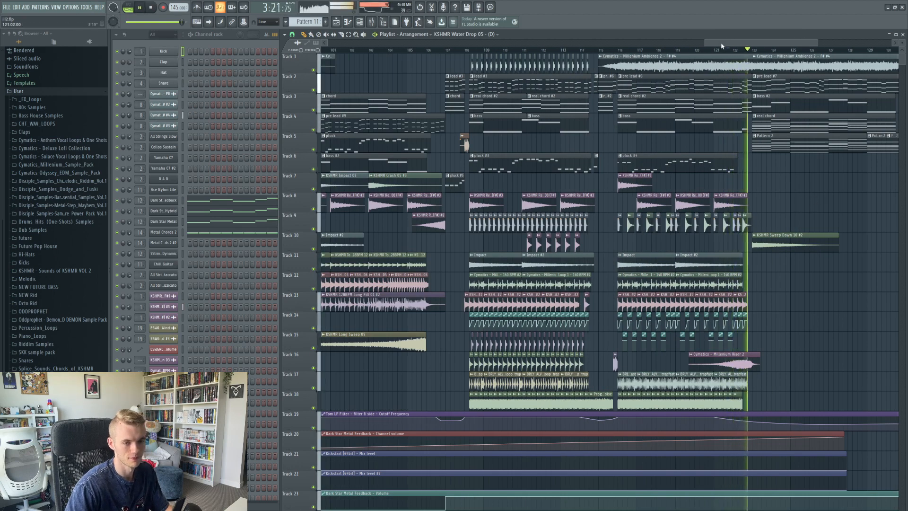
scroll(737, 118, "right", 4)
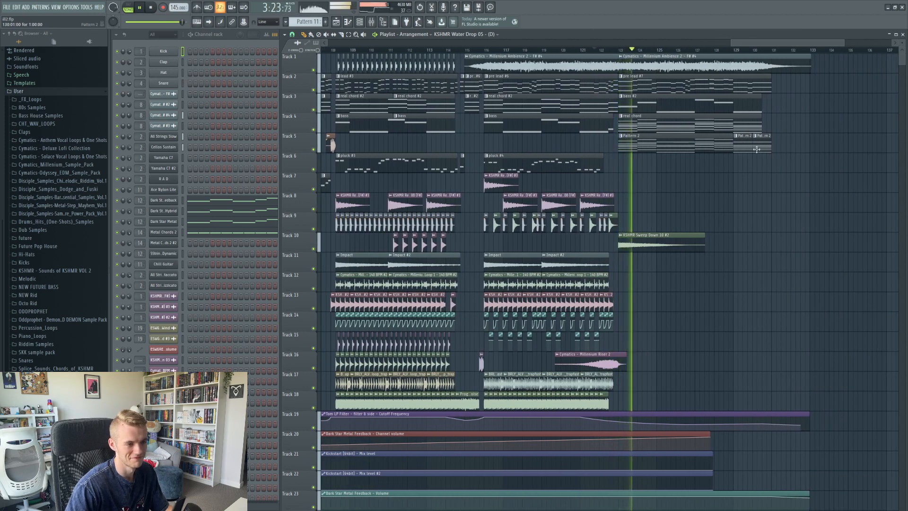
key("space")
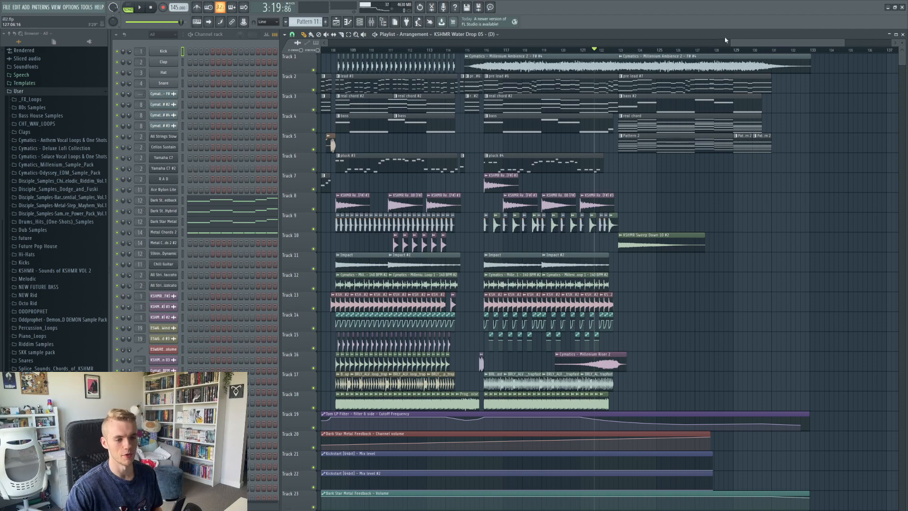
- Audition Track 3's real chord #2 and Track 4's bass separately at the start of the drop, then stop playback
left_click_drag(726, 41, 338, 44)
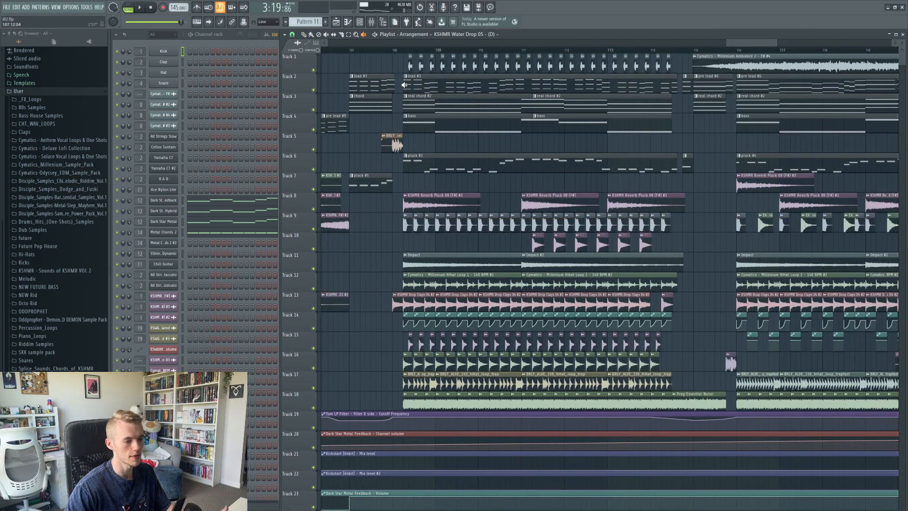
key("space")
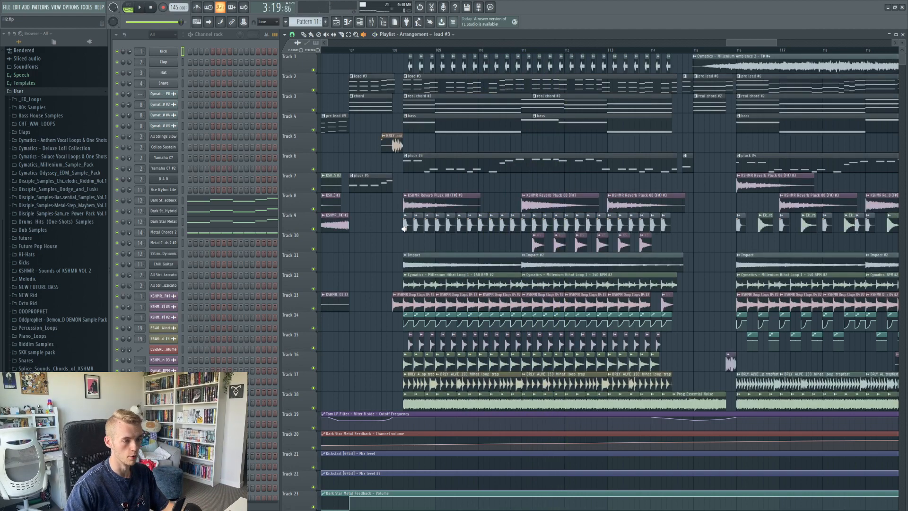
right_click(404, 108)
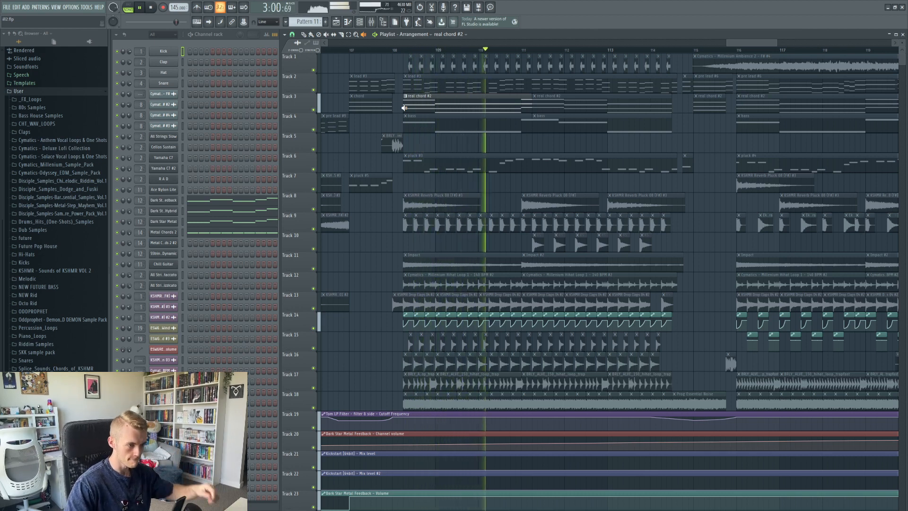
right_click(405, 121)
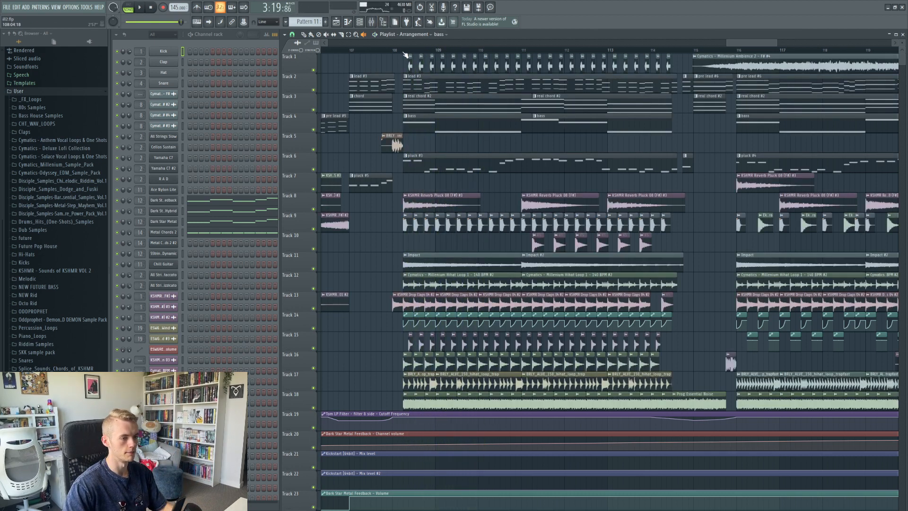
- Play the drop briefly from its start with all layers, then stop and save the project
left_click(404, 51)
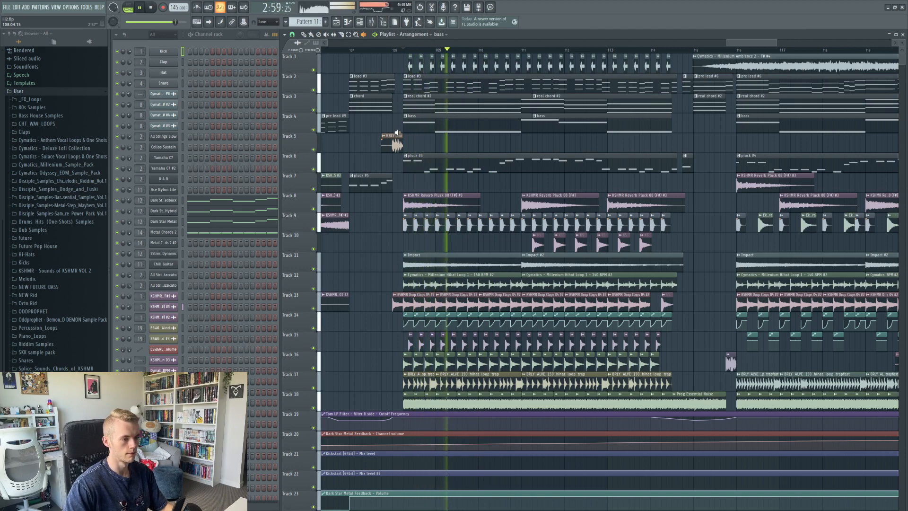
key("space")
key("ctrl+s")
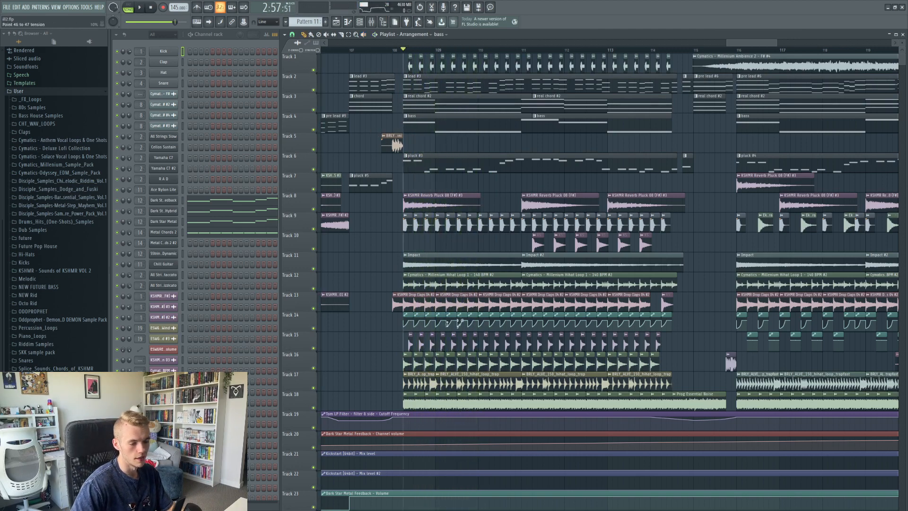
- Show the mixer alongside the playlist
scroll(426, 323, "up", 3, "ctrl")
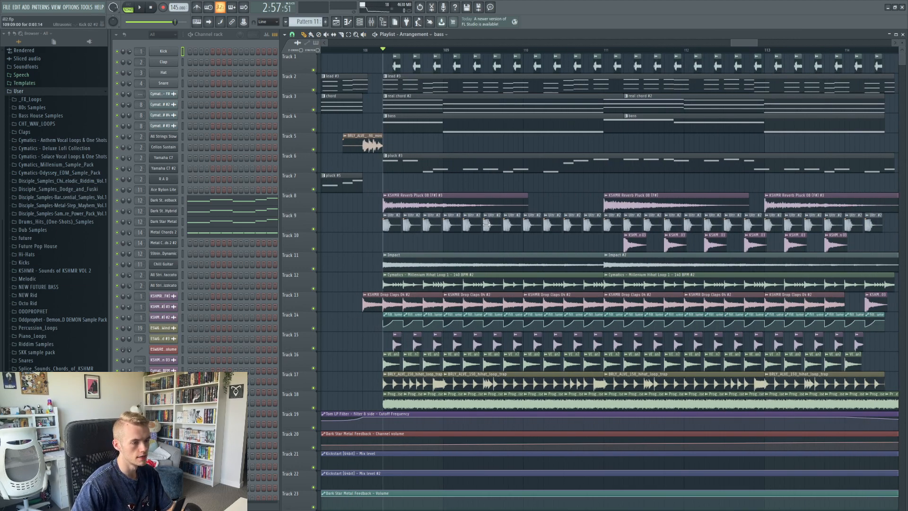
scroll(368, 192, "down", 3, "ctrl")
left_click(57, 7)
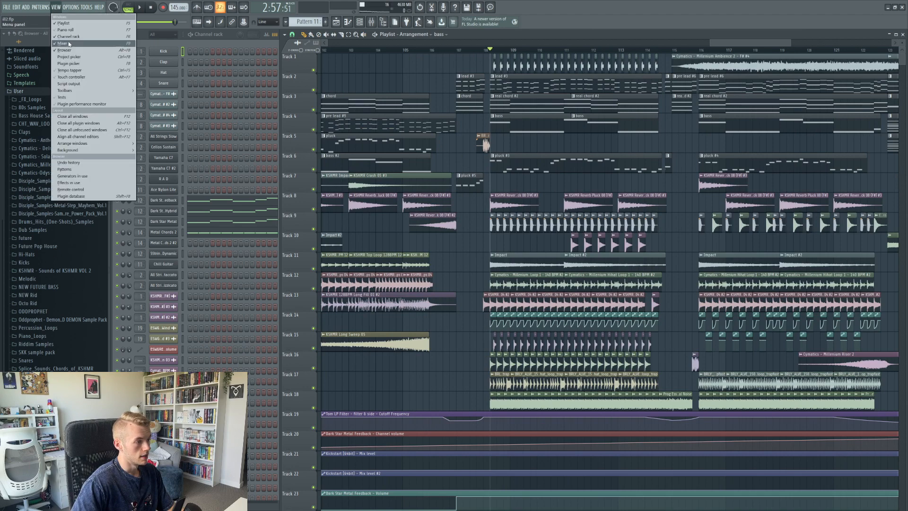
left_click(71, 45)
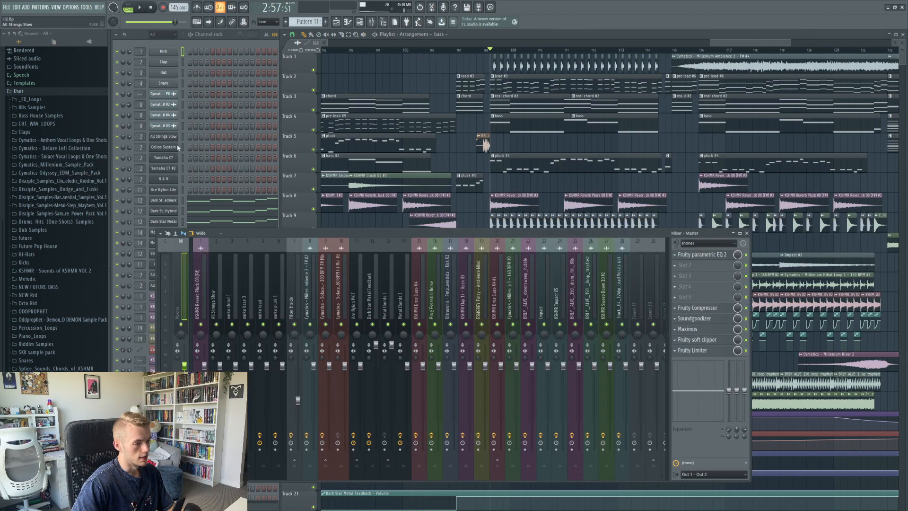
- Inspect the effects on the nurko chord 1, nurko bass 3 and filter & side mixer tracks
left_click(228, 301)
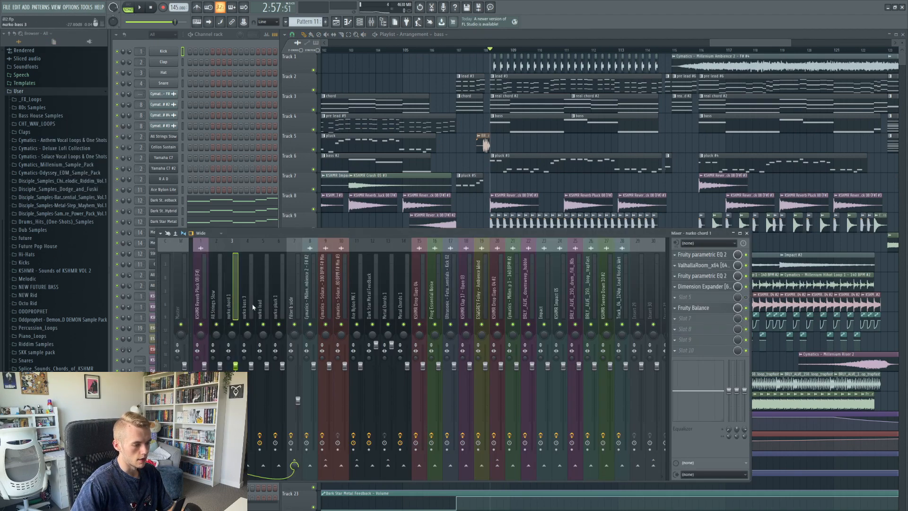
left_click(247, 300)
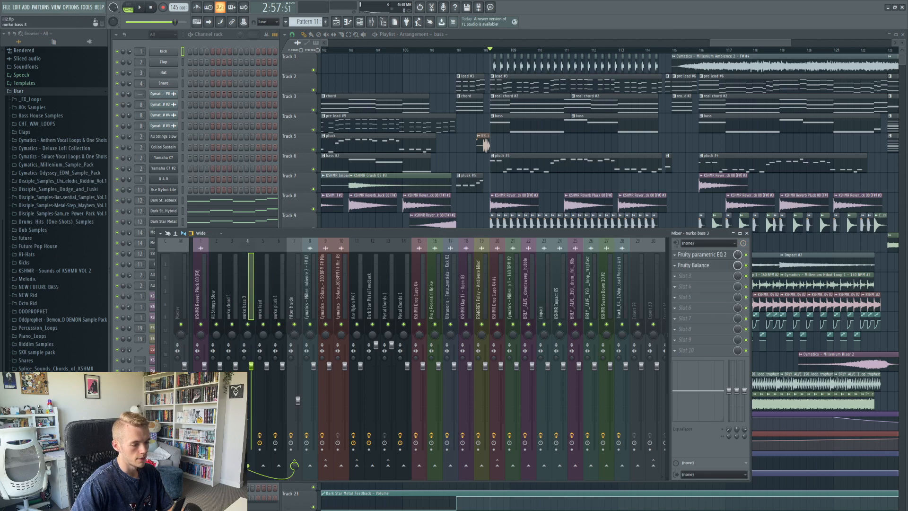
left_click(229, 314)
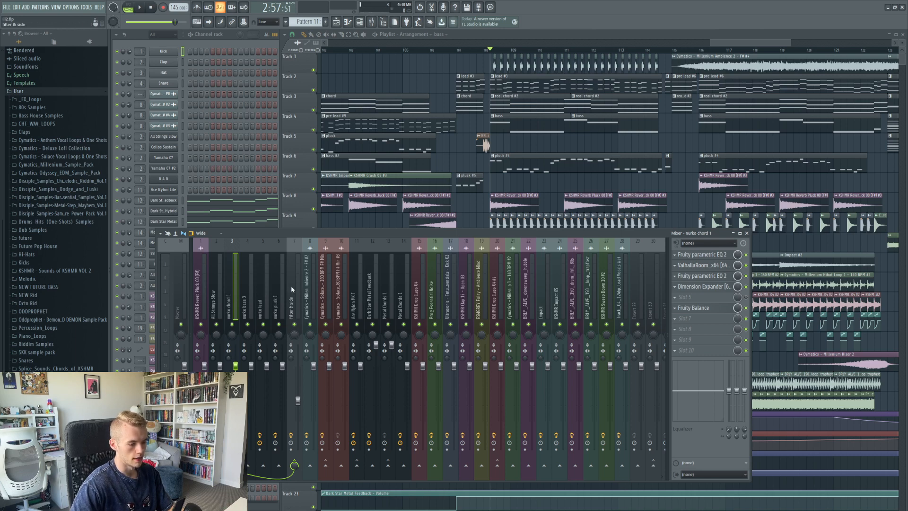
left_click(293, 268)
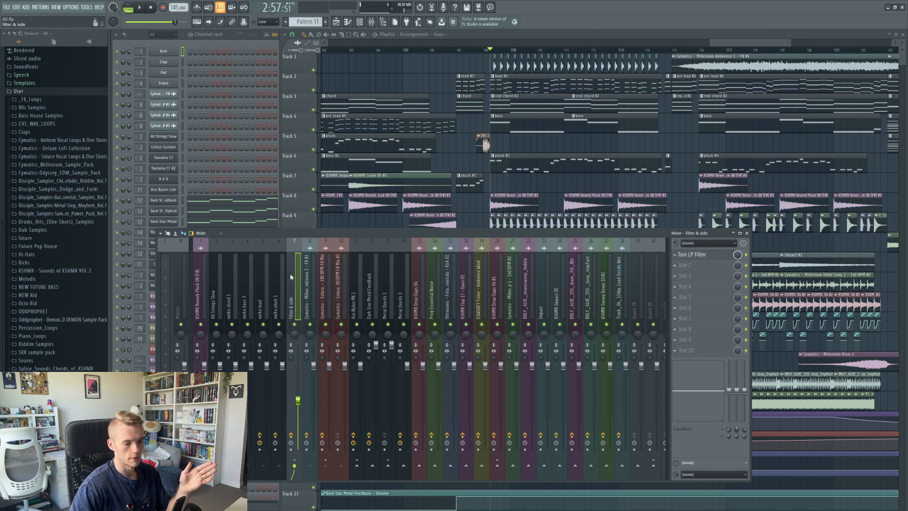
right_click(291, 277)
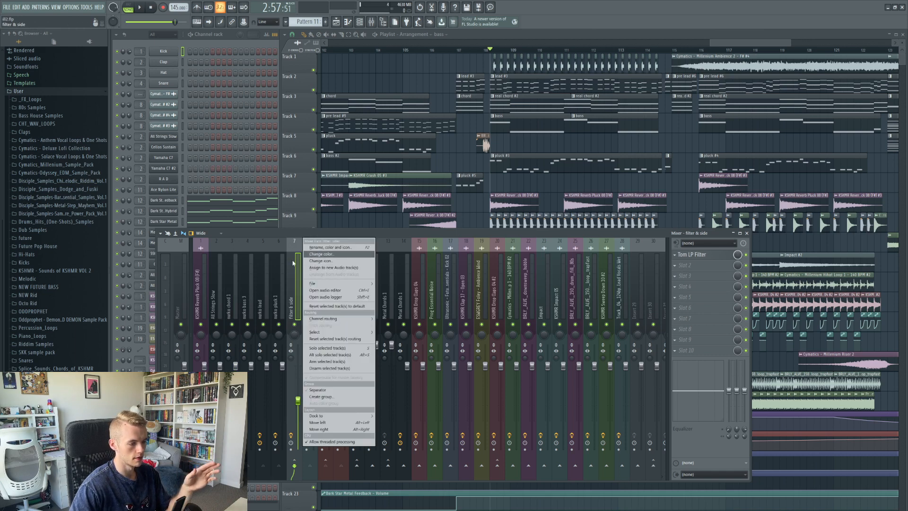
left_click(293, 273)
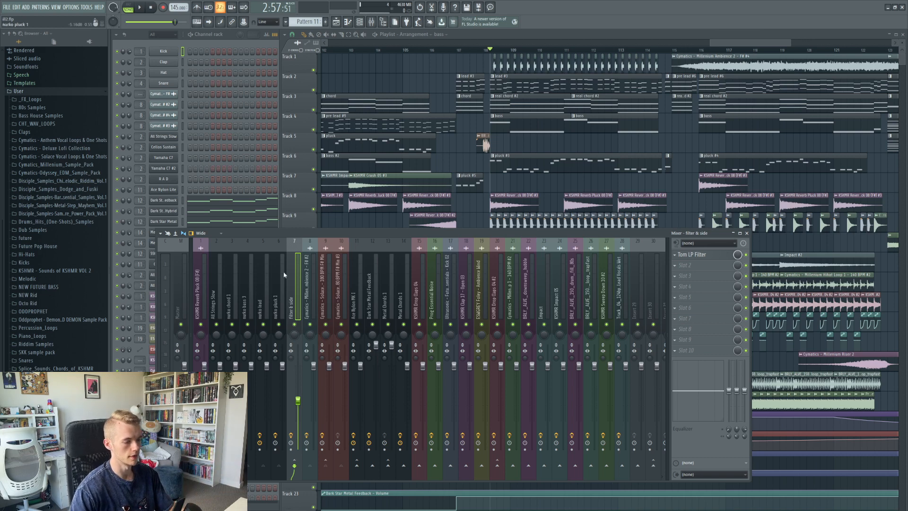
- Go from nurko chord 1 to the nurko lead mixer track and view the routing options for its send to filter & side
left_click(231, 301)
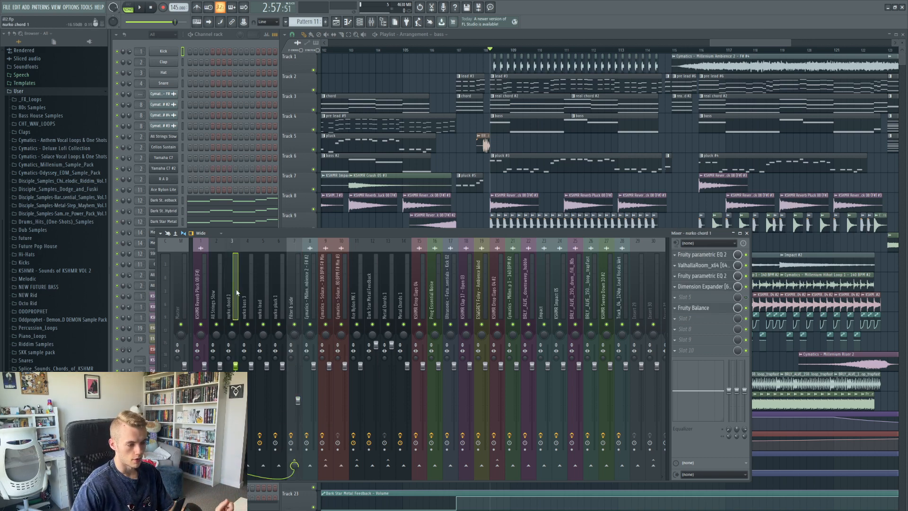
key("Right")
key("Right")
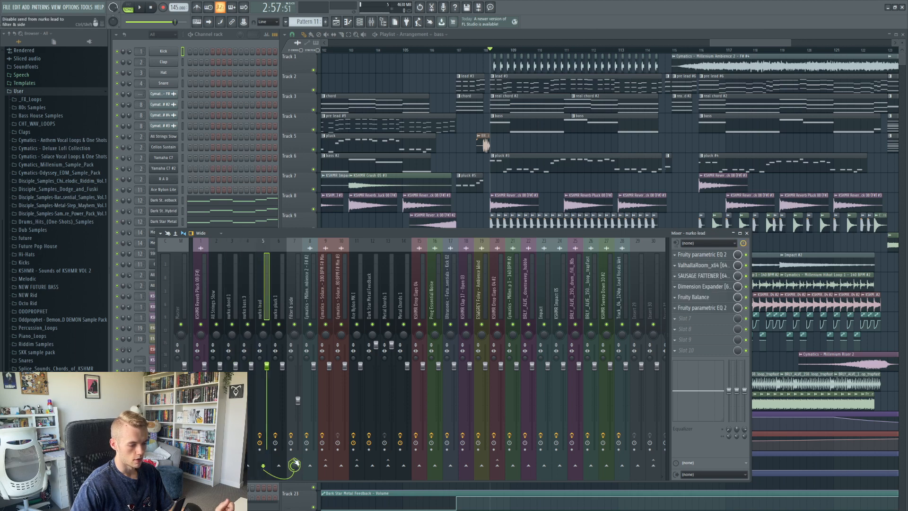
right_click(295, 465)
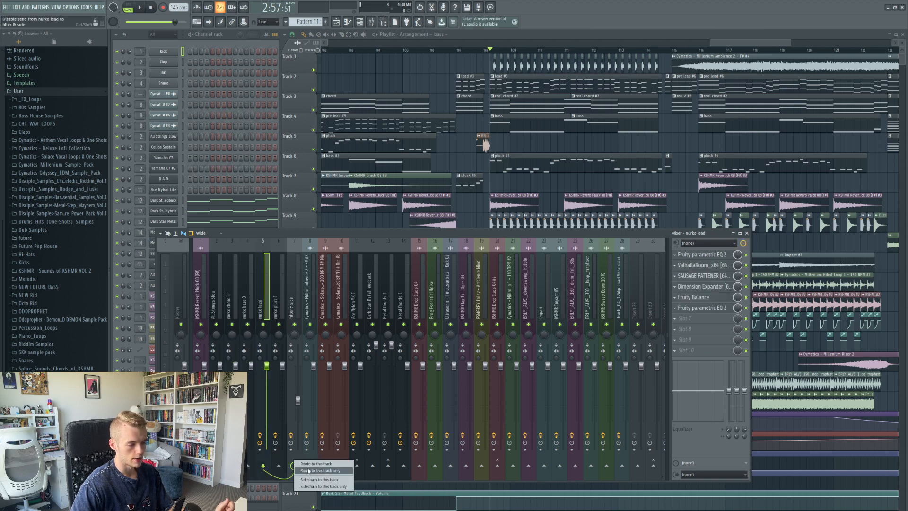
- Compare the routing of the nurko pluck 1 and nurko lead mixer tracks with the filter & side track, ending on filter & side
left_click(292, 287)
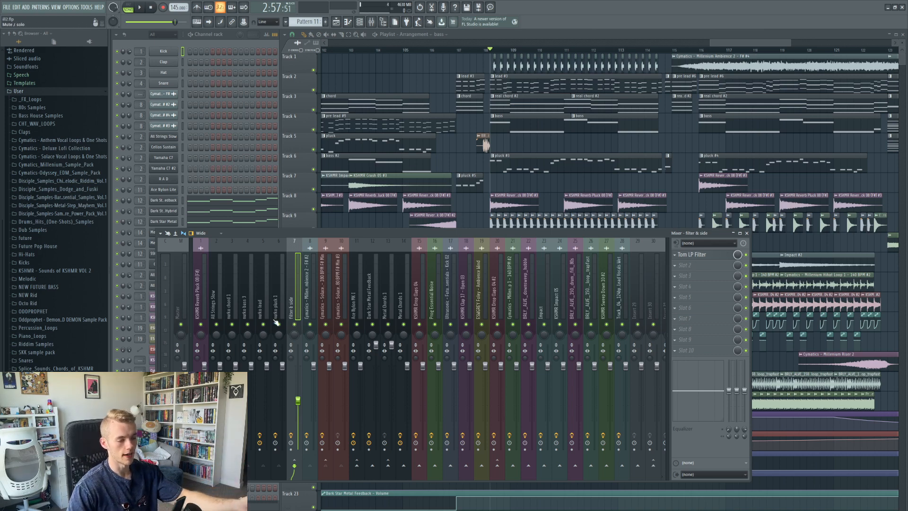
left_click(277, 302)
left_click(260, 304)
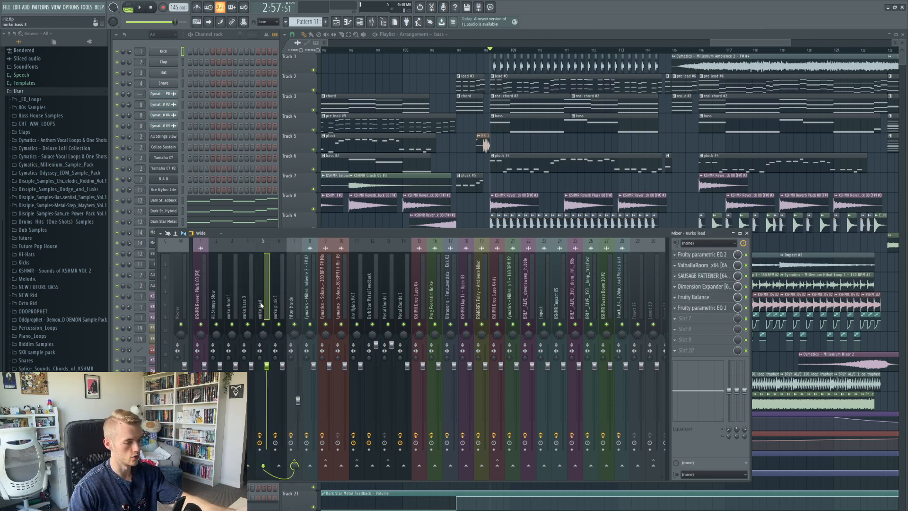
left_click(276, 303)
left_click(292, 303)
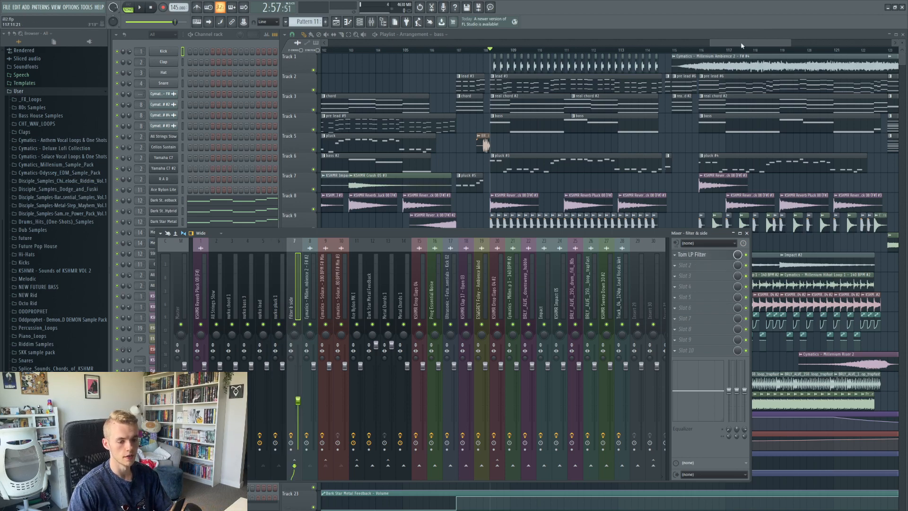
- Bring the playlist back into focus on the build-up before the drop and save the project
left_click_drag(743, 44, 709, 45)
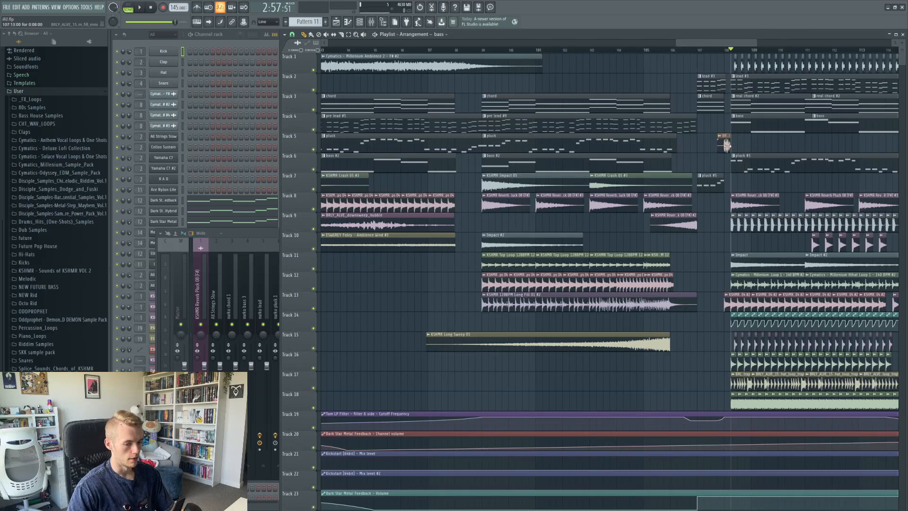
scroll(727, 144, "up", 4)
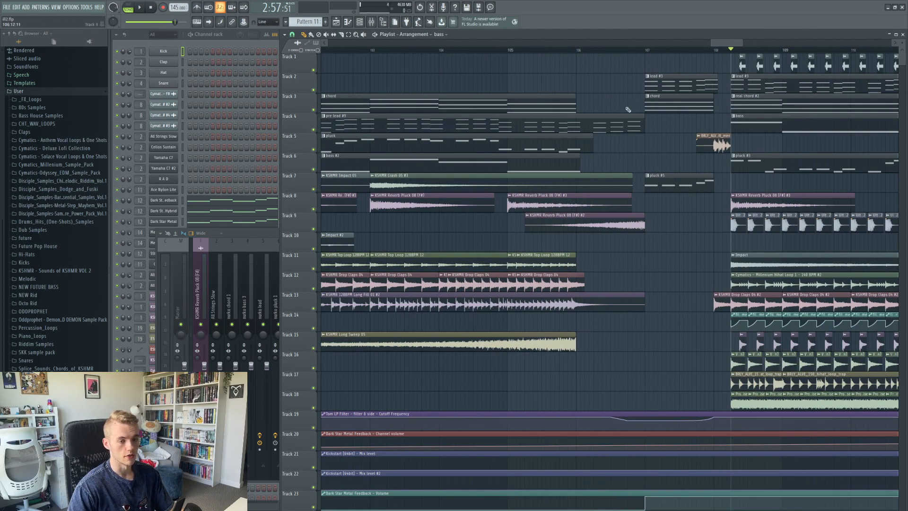
key("ctrl+s")
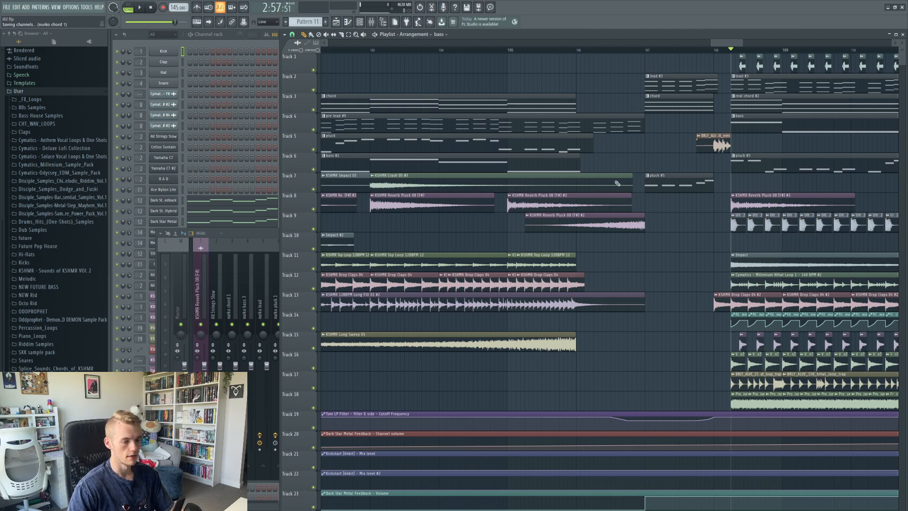
- Examine Track 14's filter & side volume clips at the drop's start and the automation options of that mixer track's volume fader
scroll(672, 171, "down", 4)
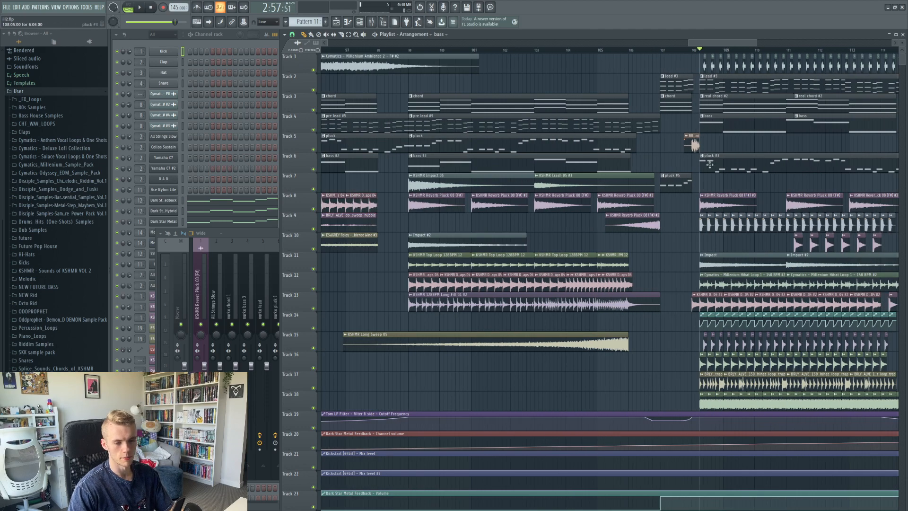
scroll(686, 130, "right", 3)
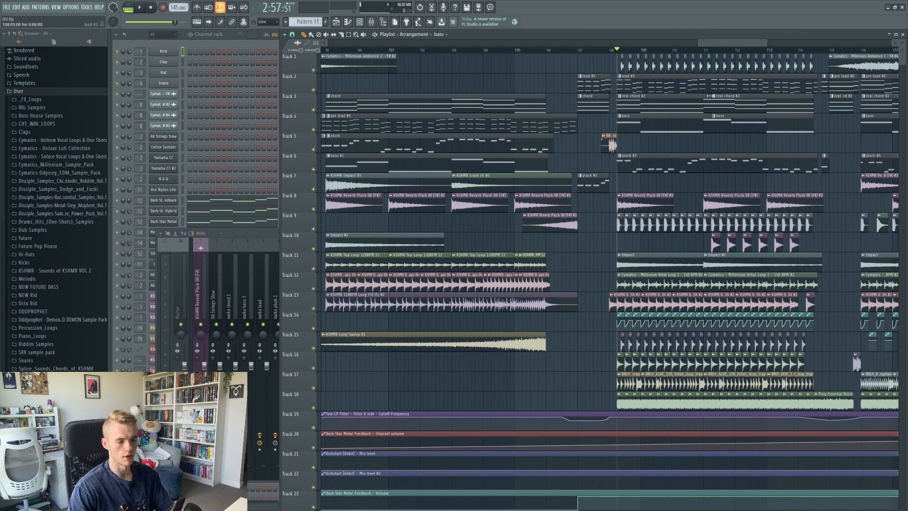
scroll(632, 297, "up", 10)
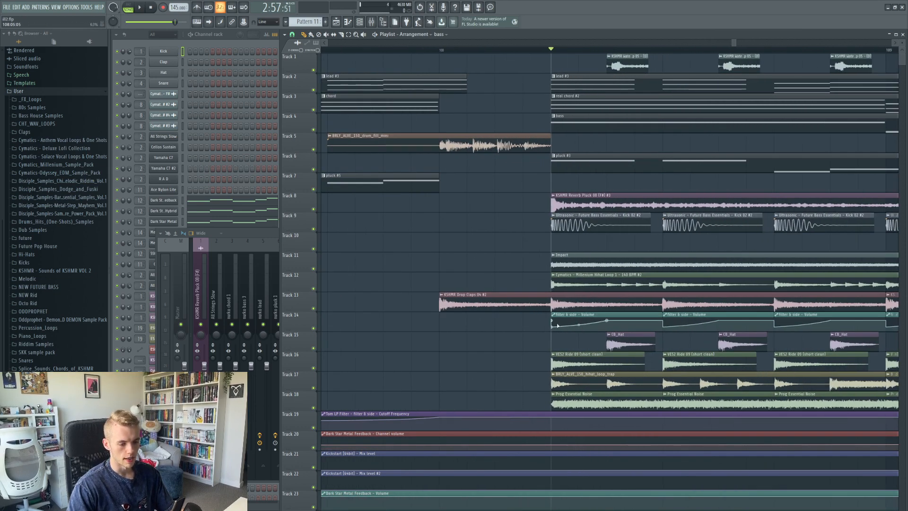
double_click(263, 234)
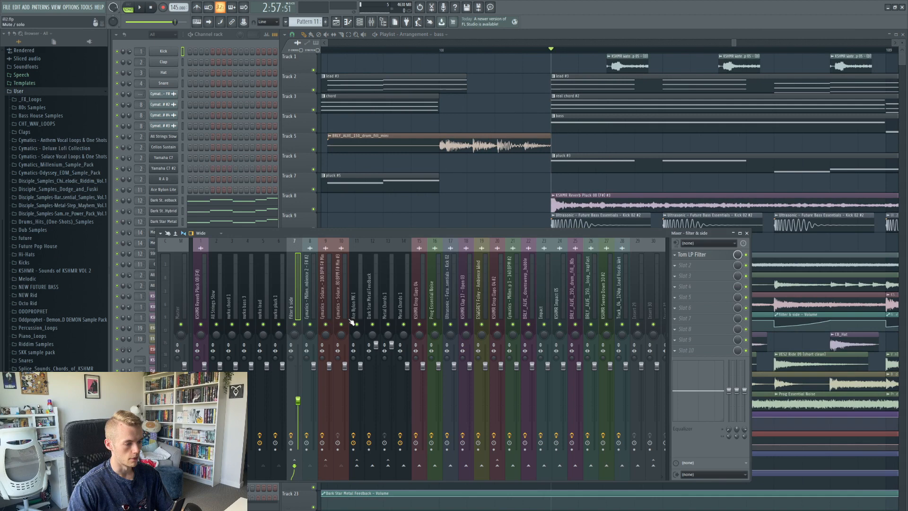
right_click(298, 401)
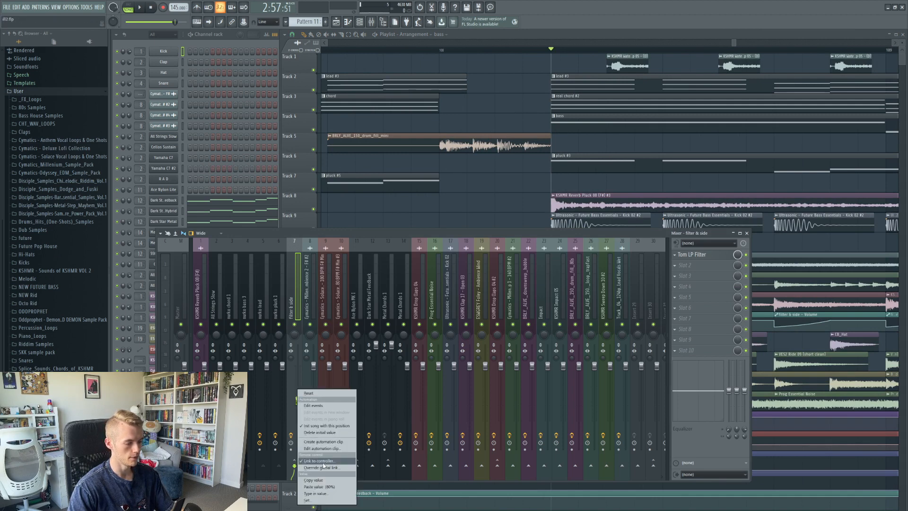
- Return to Track 14 in the playlist and view the curve options for the points in the drop's first filter & side volume clip
left_click(566, 52)
scroll(587, 350, "down", 5)
scroll(587, 350, "down", 3)
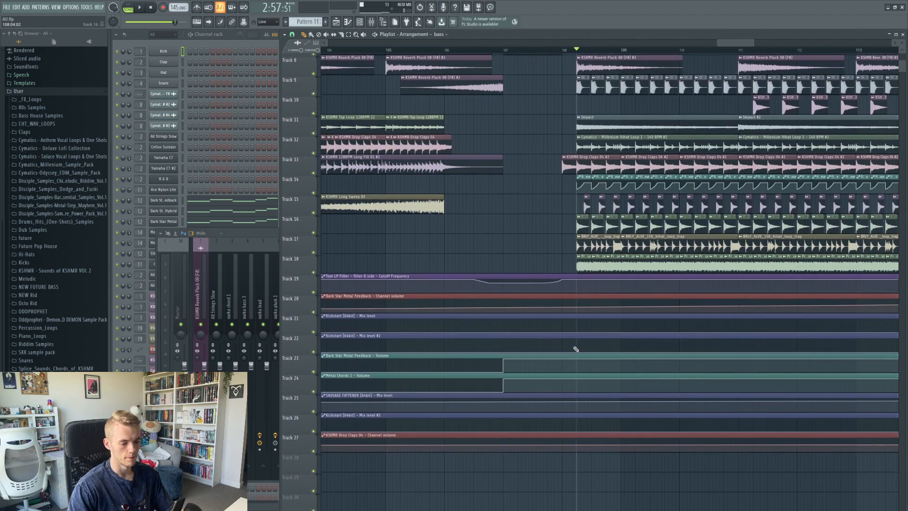
scroll(573, 375, "up", 3)
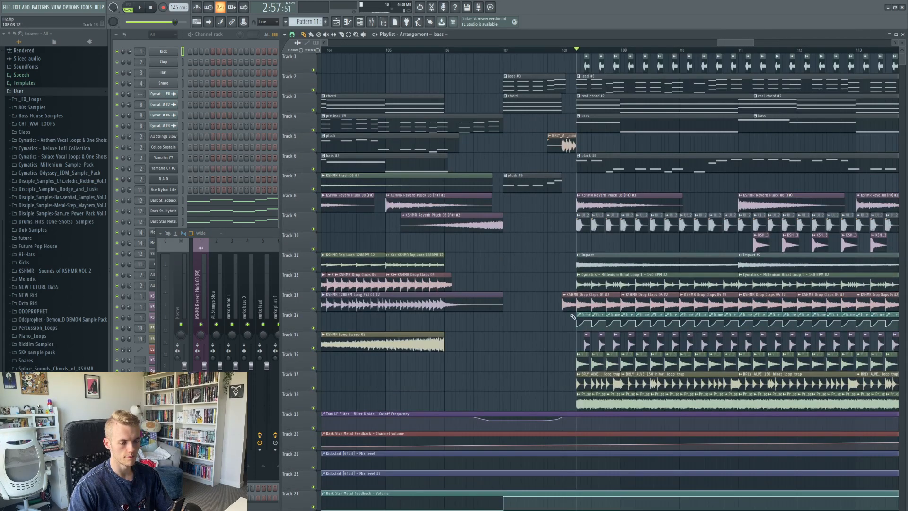
scroll(575, 322, "up", 5)
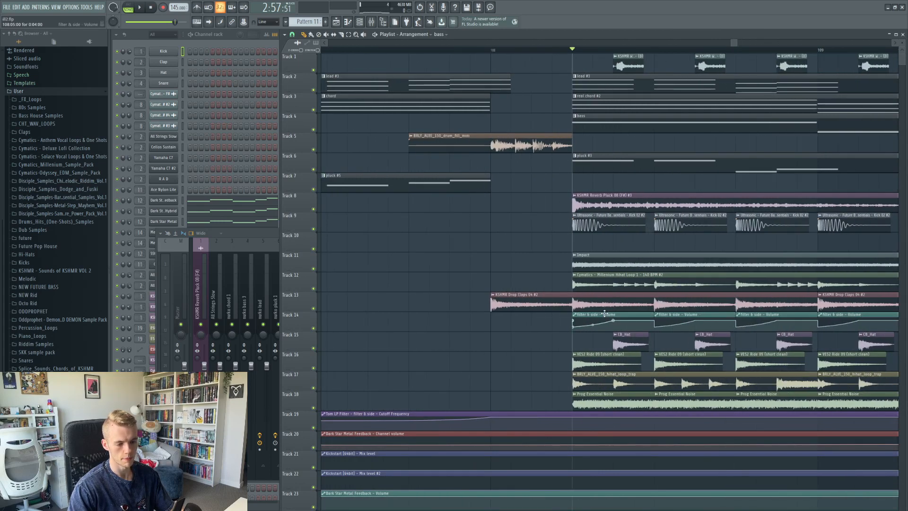
right_click(575, 321)
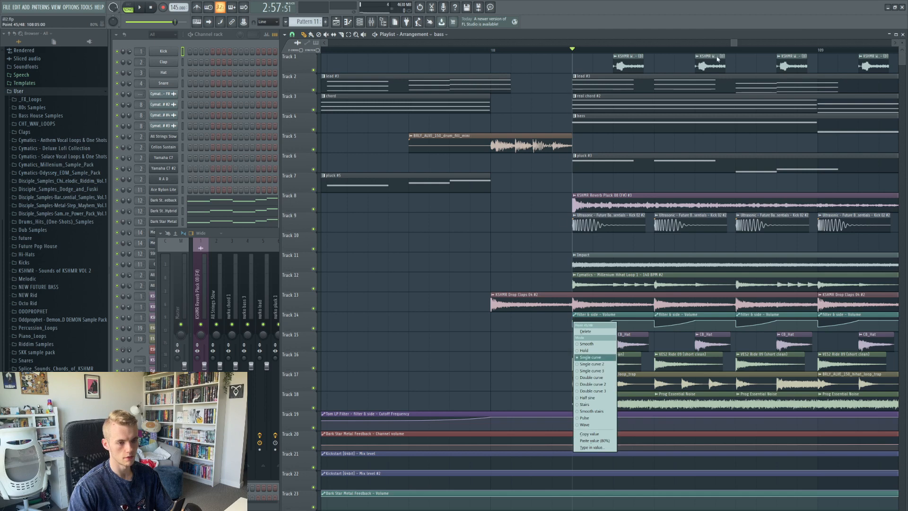
left_click(613, 320)
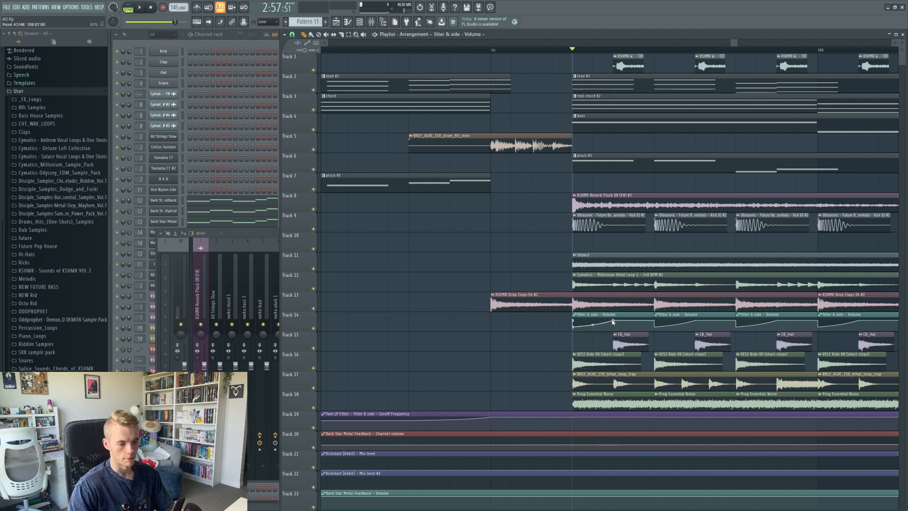
right_click(615, 322)
mouse_move(734, 43)
left_mouse_down()
mouse_move(747, 42)
mouse_move(734, 43)
left_mouse_up()
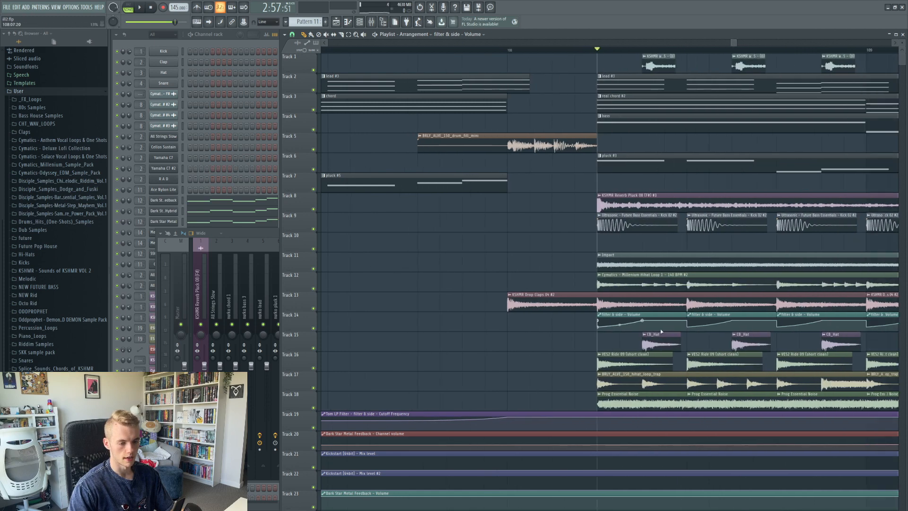
- Save the project and bring the entire arrangement into view in the playlist, from the intro through the final drop
key("ctrl+s")
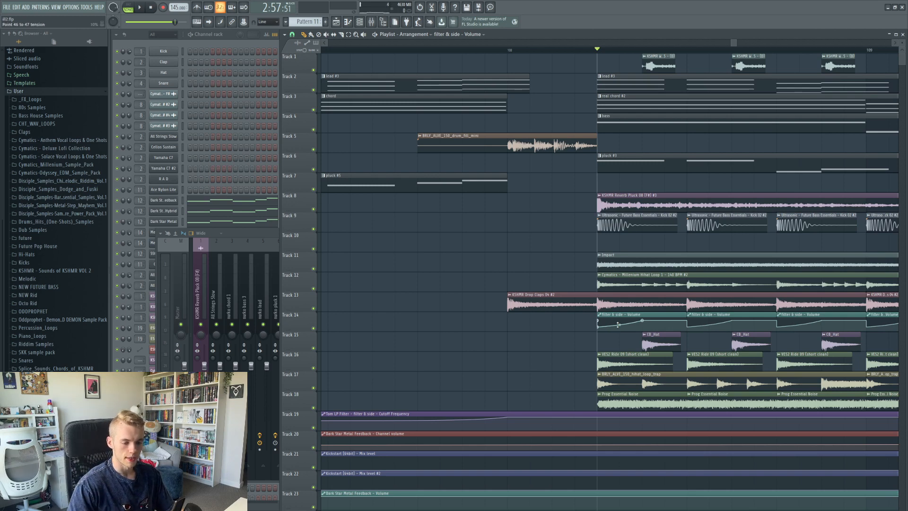
scroll(667, 325, "down", 3)
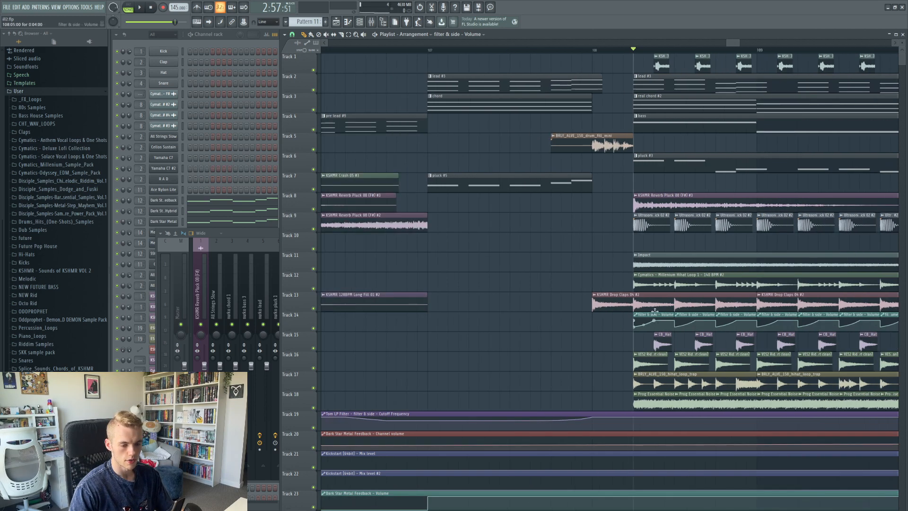
scroll(772, 252, "down", 2)
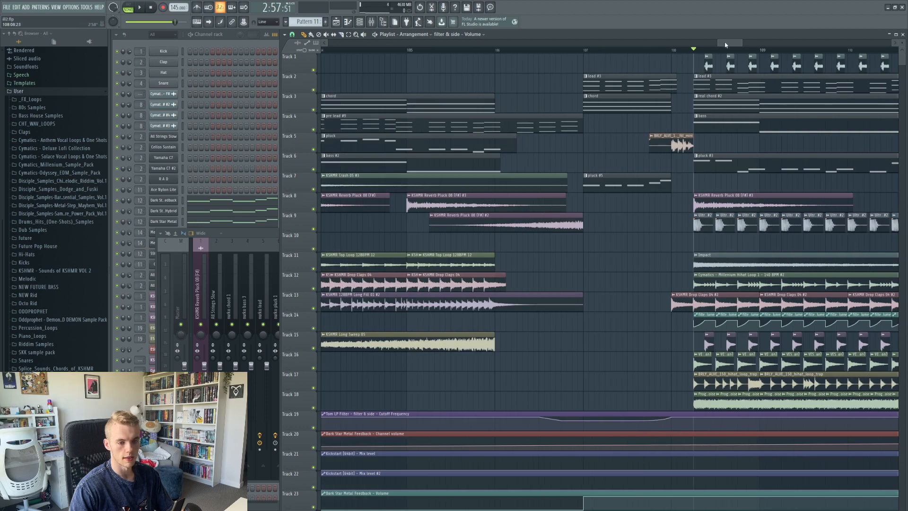
left_click_drag(726, 45, 732, 45)
scroll(655, 255, "down", 4)
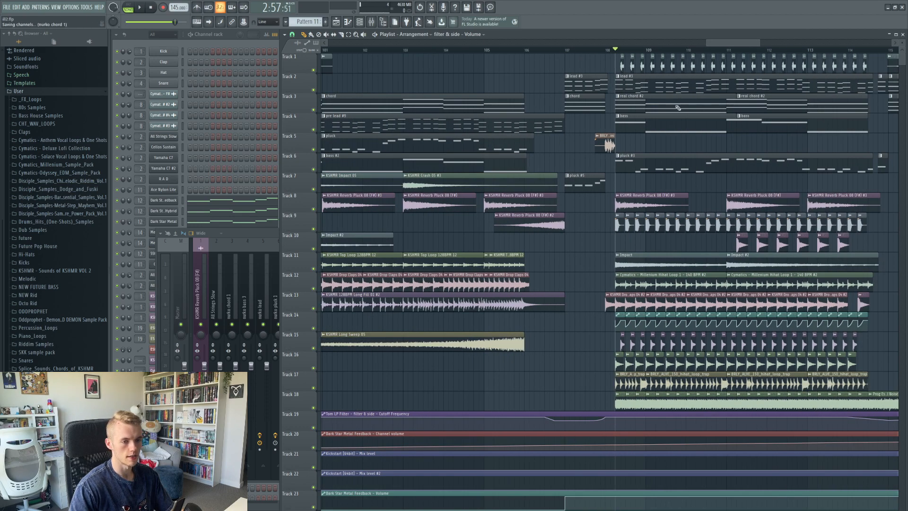
scroll(722, 49, "down", 8)
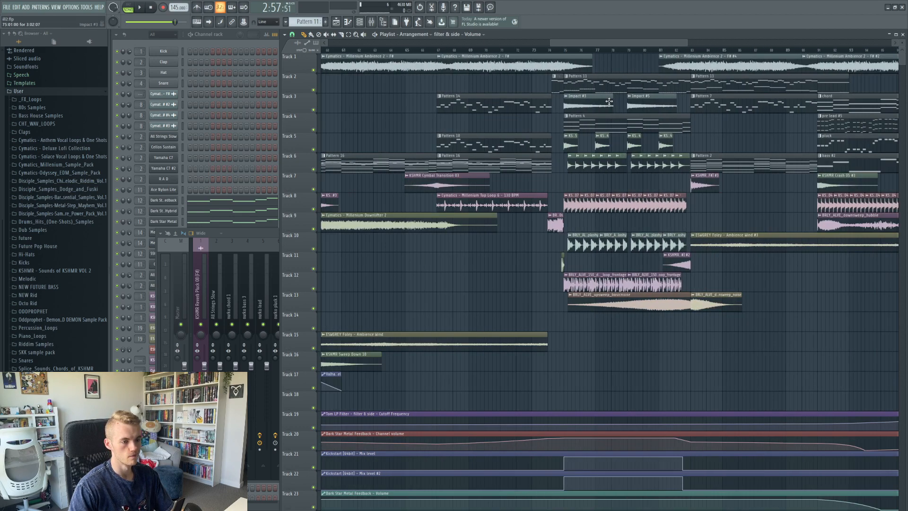
scroll(582, 168, "down", 3)
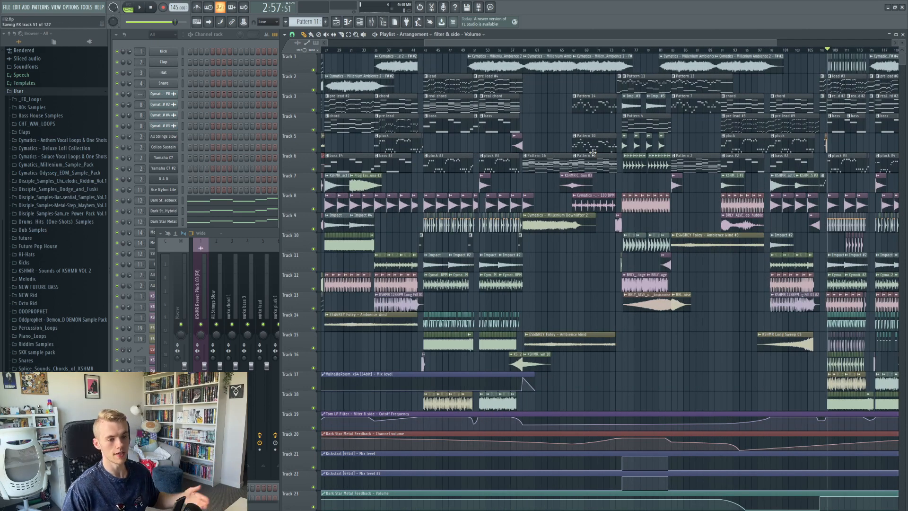
left_click_drag(487, 48, 637, 82)
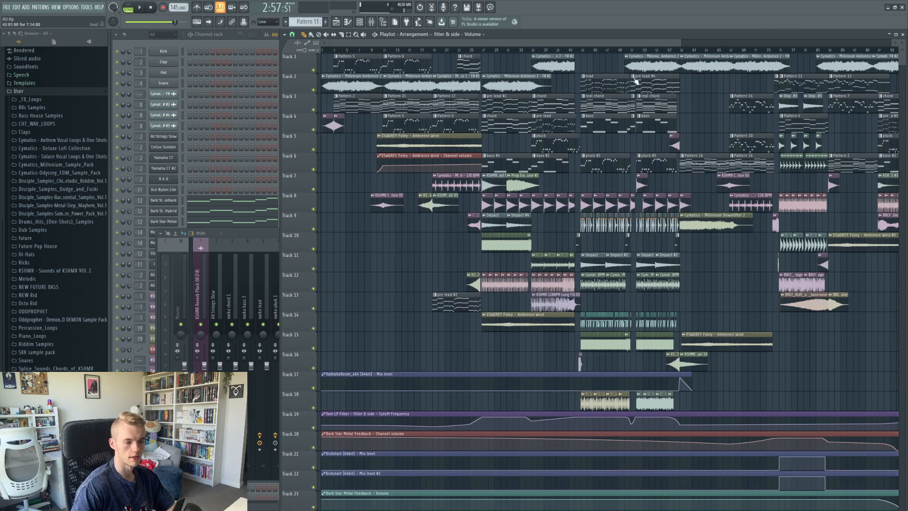
left_click_drag(681, 44, 835, 43)
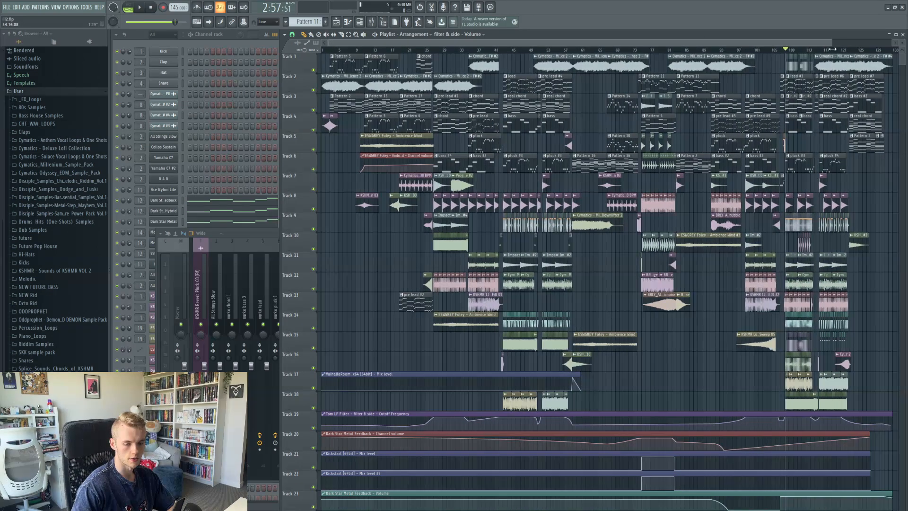
- Look through the full list of channels in the channel rack and return to its beginning
left_click(140, 38)
scroll(177, 136, "down", 10)
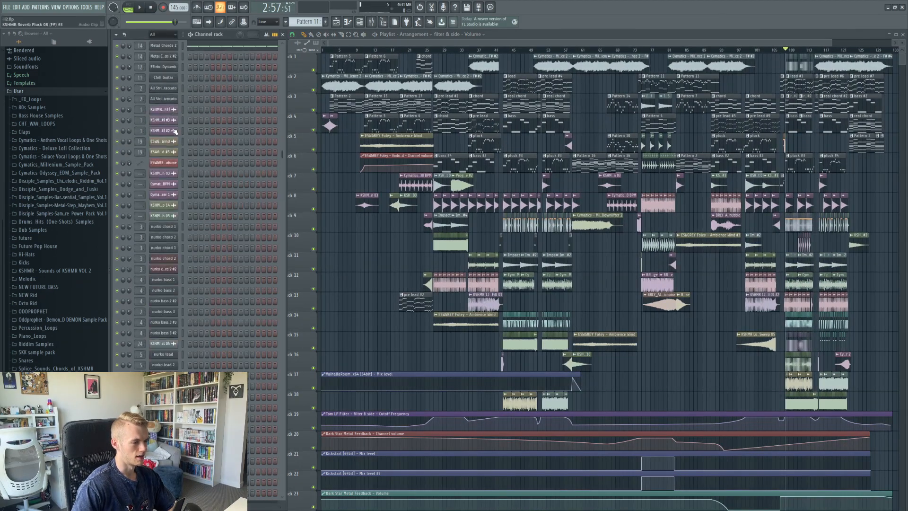
scroll(177, 136, "up", 10)
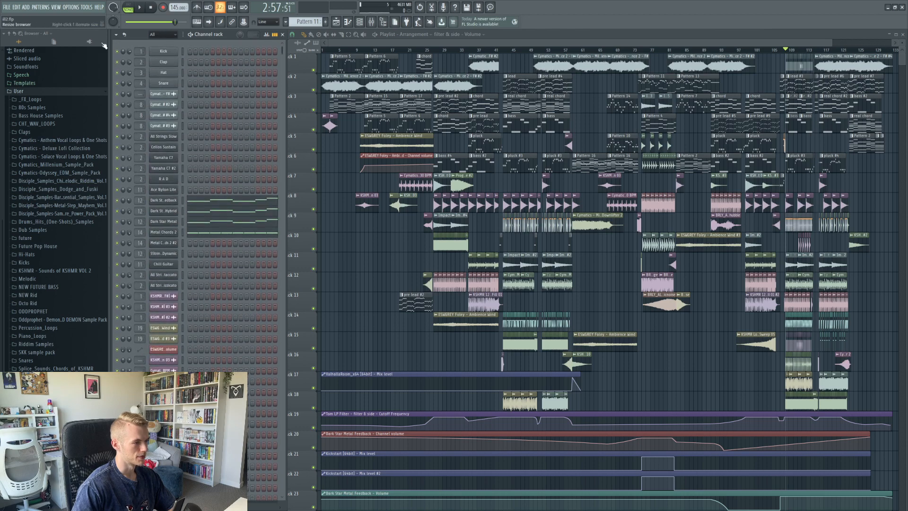
left_click(56, 7)
left_click(68, 31)
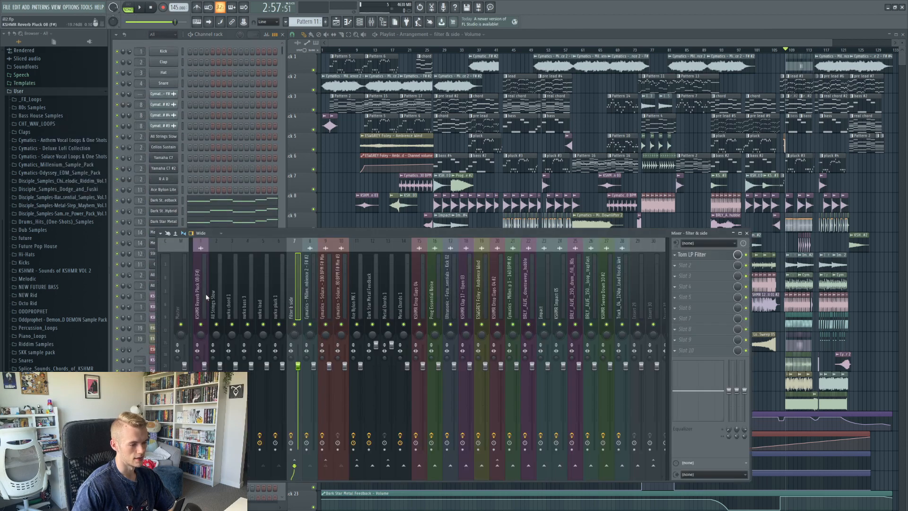
- Inspect the effect chains of the Ultrasonic kick, AR Strings Slow and KSHMR Reverb Pluck mixer tracks
left_click(449, 288)
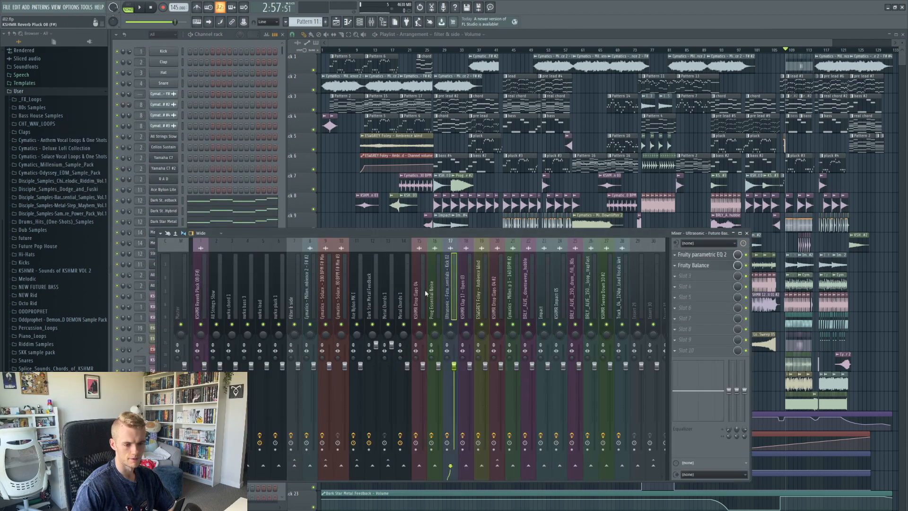
left_click(212, 293)
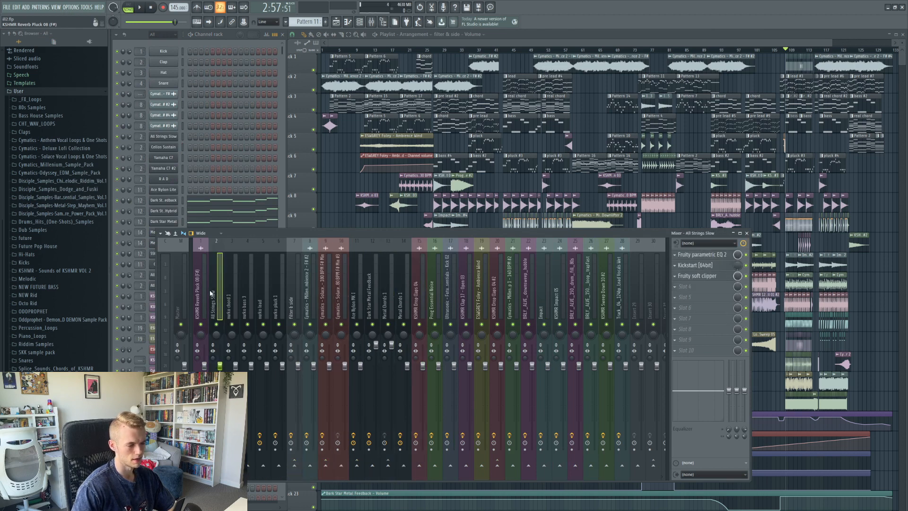
left_click(198, 294)
- Bring the playlist back into focus and save the project
left_click(517, 72)
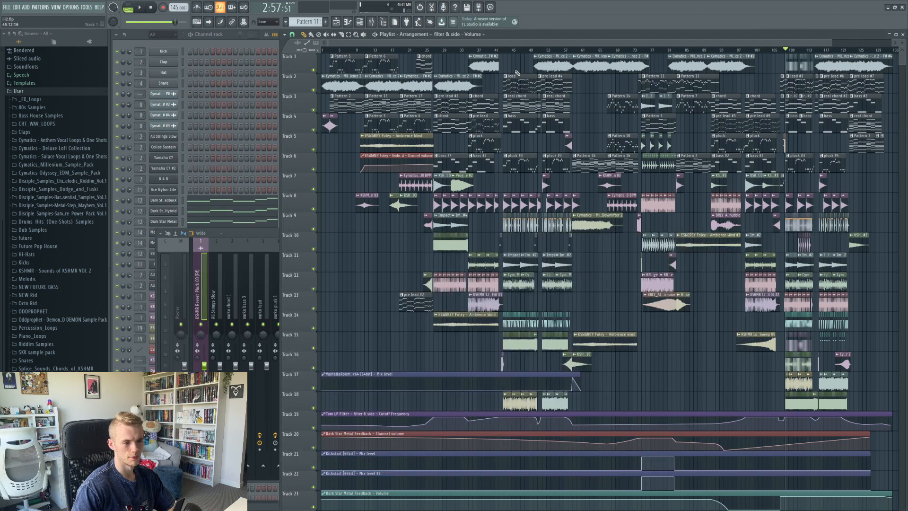
key("ctrl+s")
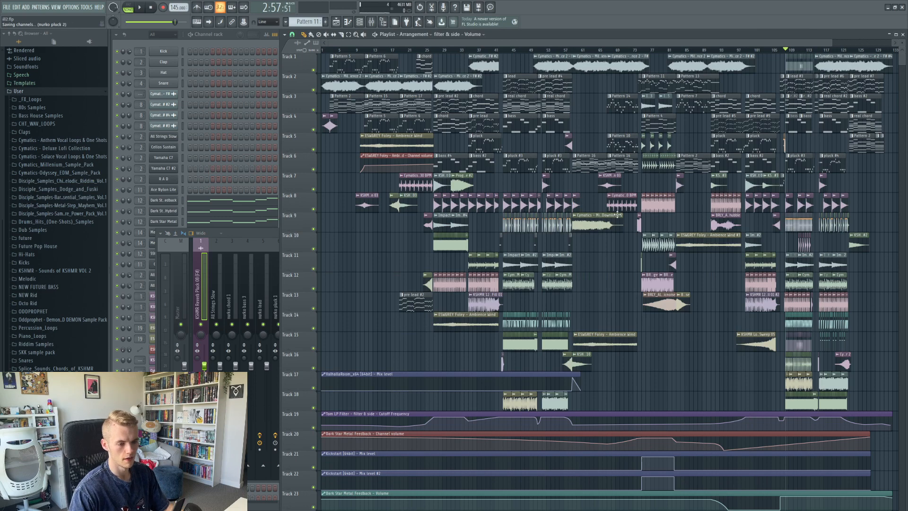
scroll(618, 214, "up", 3)
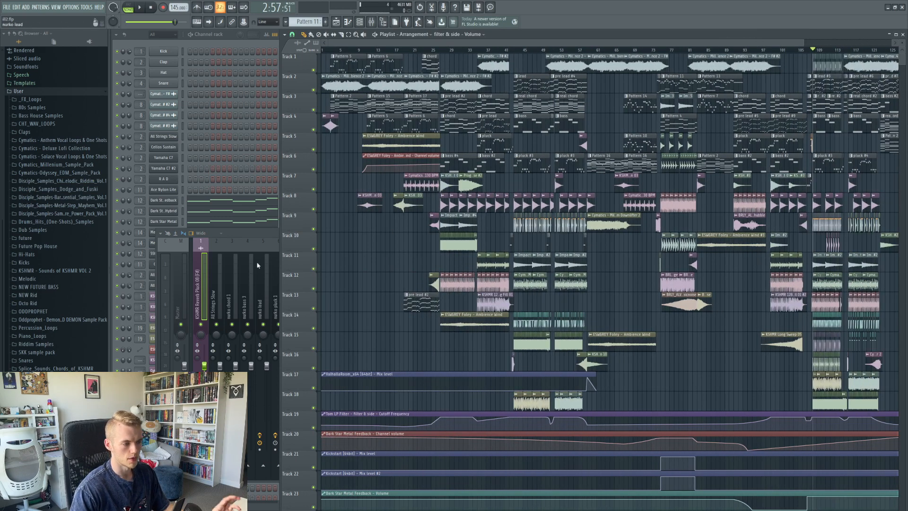
- Compare the effects and routing of the nurko lead, Ace Nylon and filter & side mixer tracks, then return to the playlist from KSHMR Reverb Pluck
left_click(213, 299)
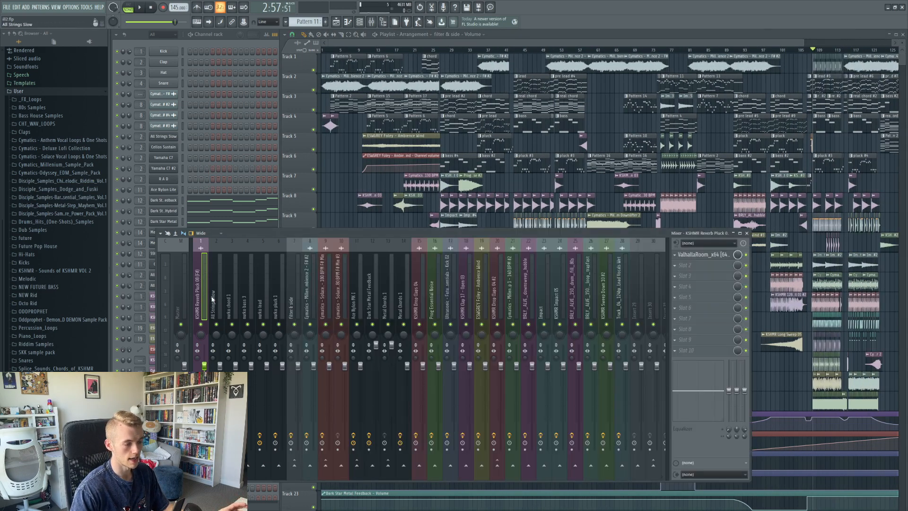
left_click(269, 304)
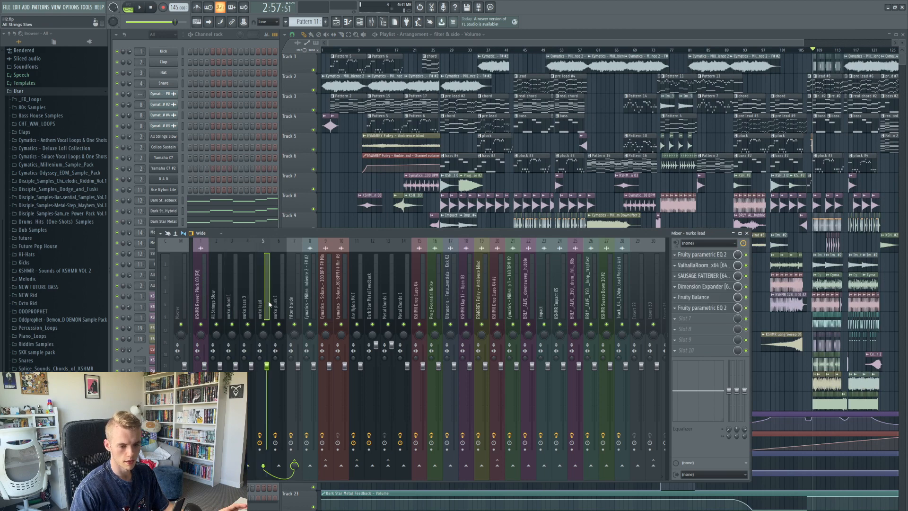
left_click(277, 303)
left_click(261, 305)
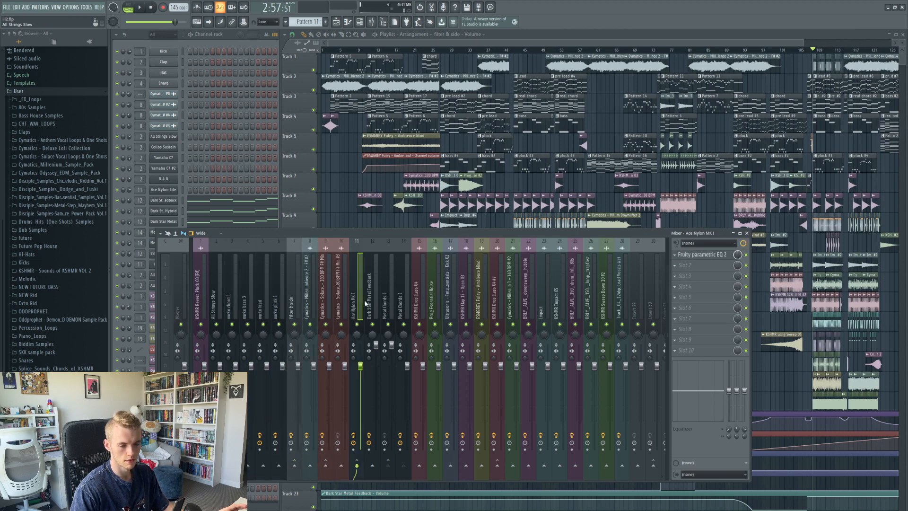
left_click(532, 299)
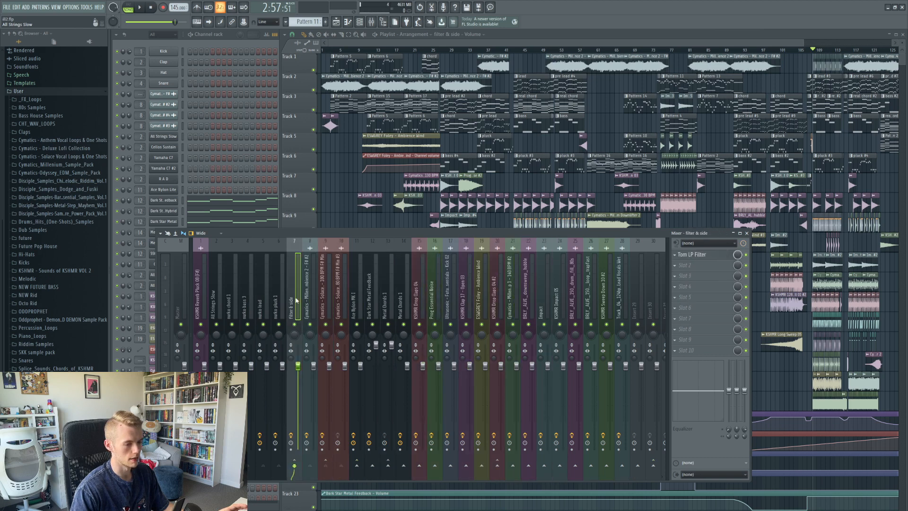
left_click(199, 299)
left_click(478, 46)
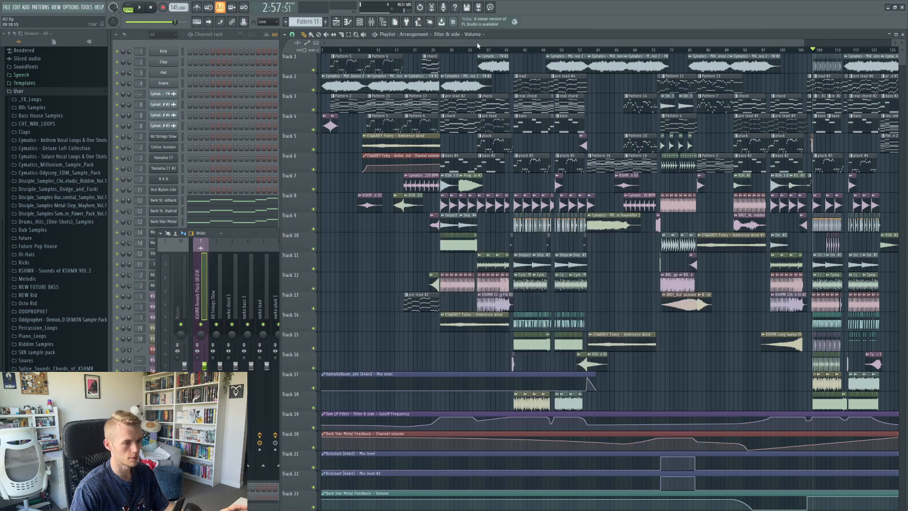
- Review the arrangement's sections from the intro onward and fit the whole song in the playlist view
scroll(615, 142, "up", 2)
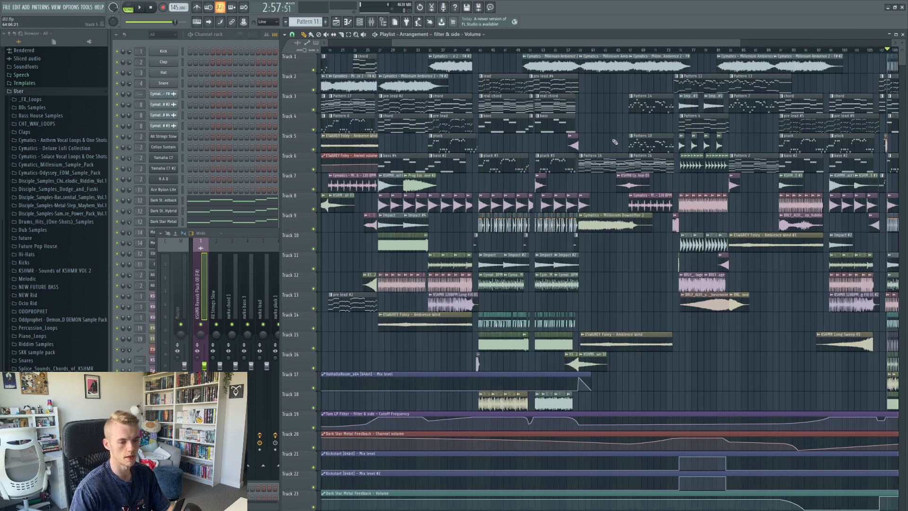
left_click_drag(595, 43, 530, 44)
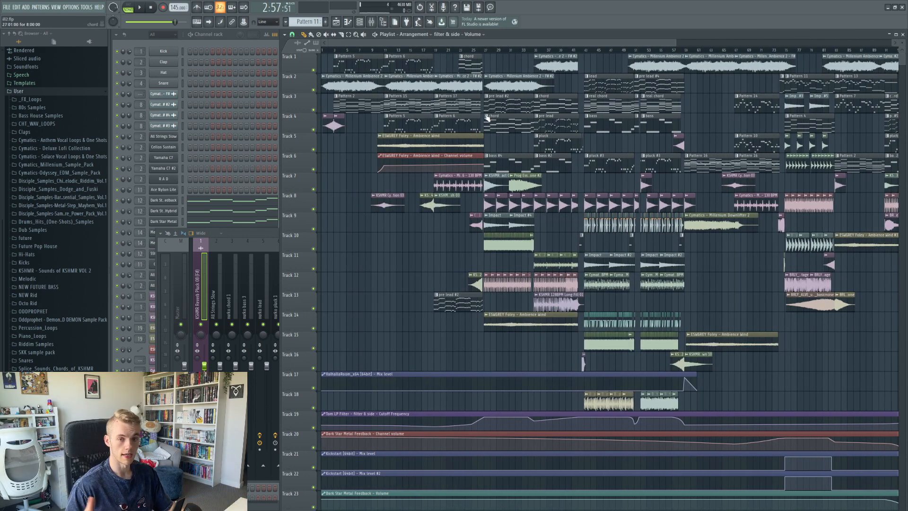
scroll(487, 118, "down", 3)
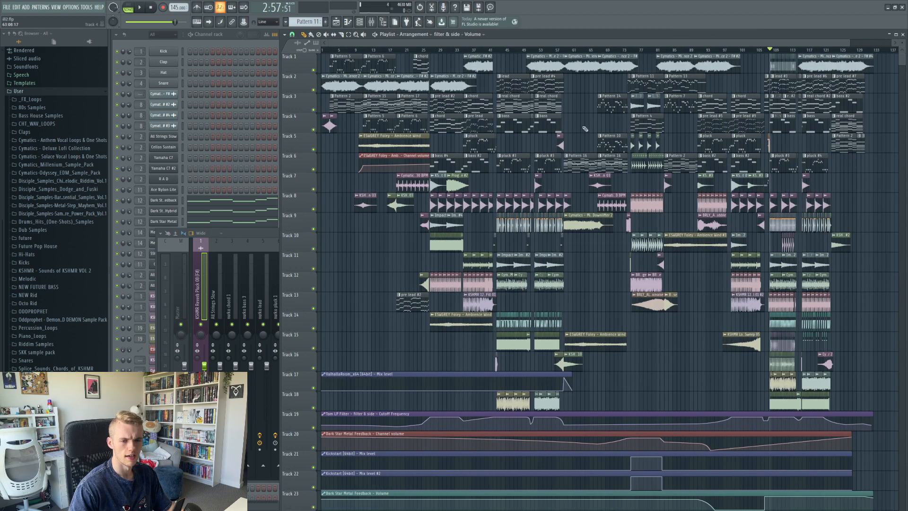
left_click_drag(855, 46, 841, 46)
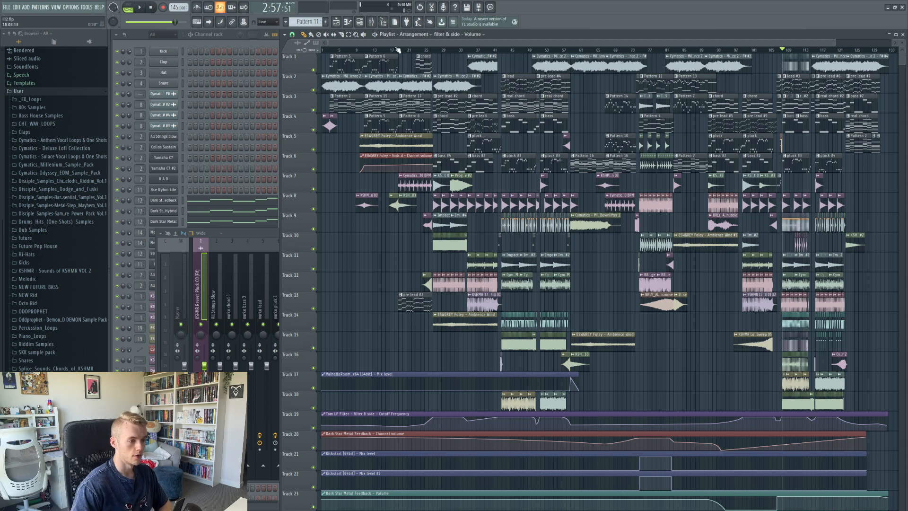
- Play the finished song from the very beginning of the arrangement
key("space")
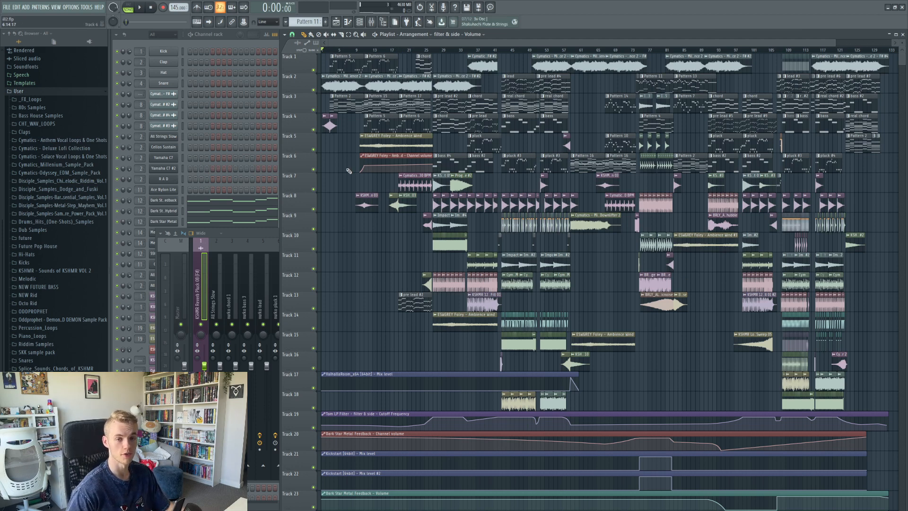
key("space")
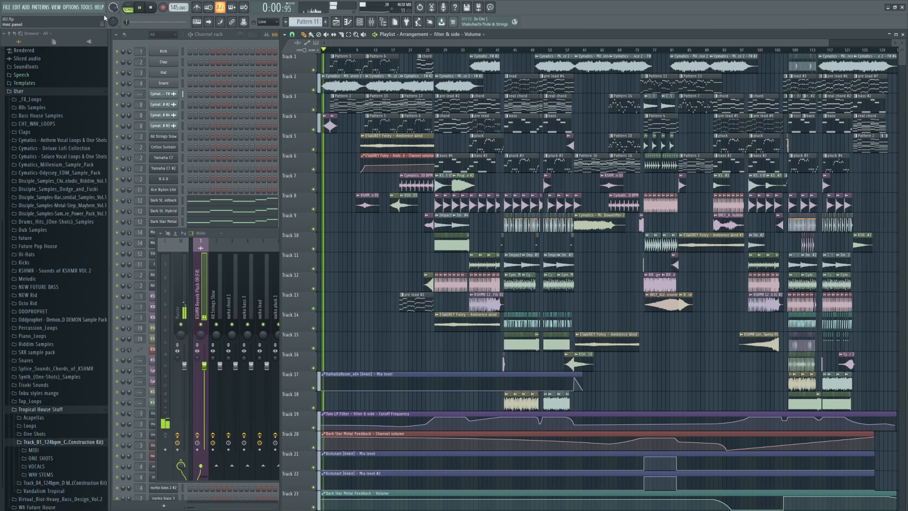